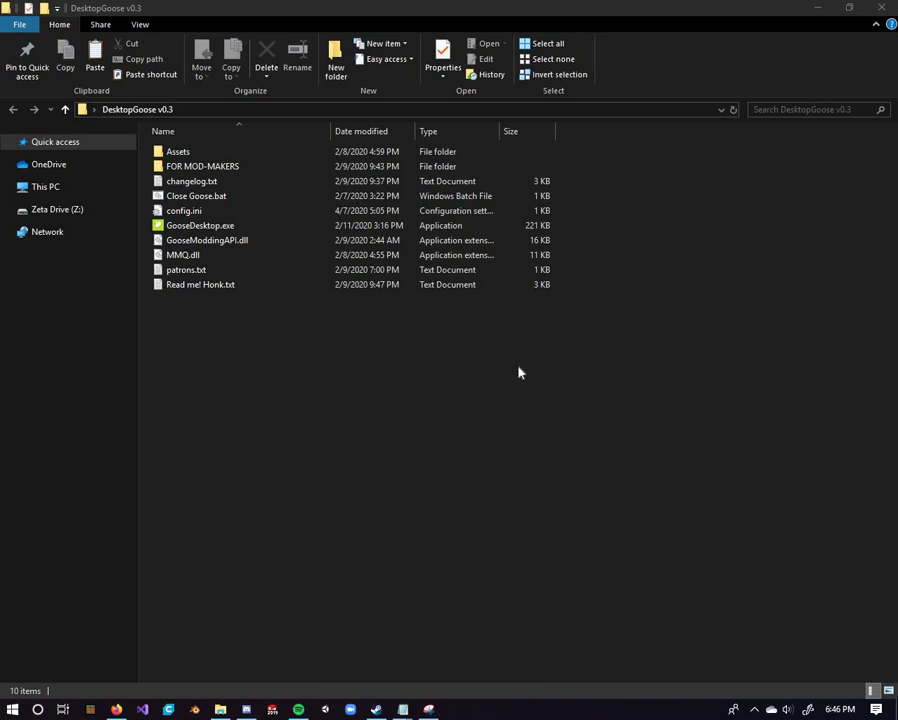
# Open config.ini from the DesktopGoose v0.3 folder in Notepad
pyautogui.rightClick(182, 215)
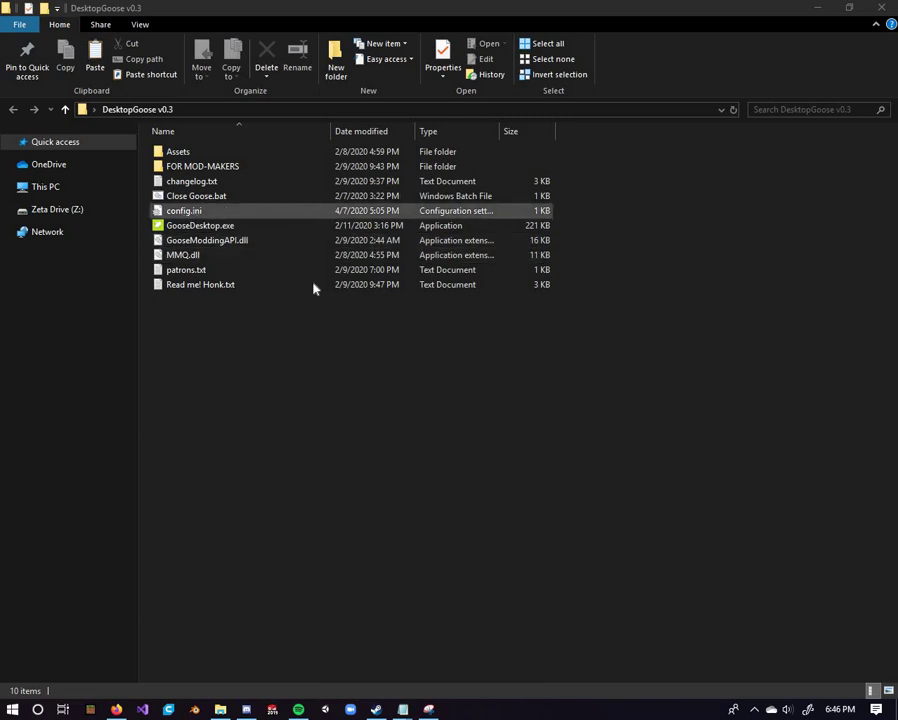
pyautogui.moveTo(308, 348)
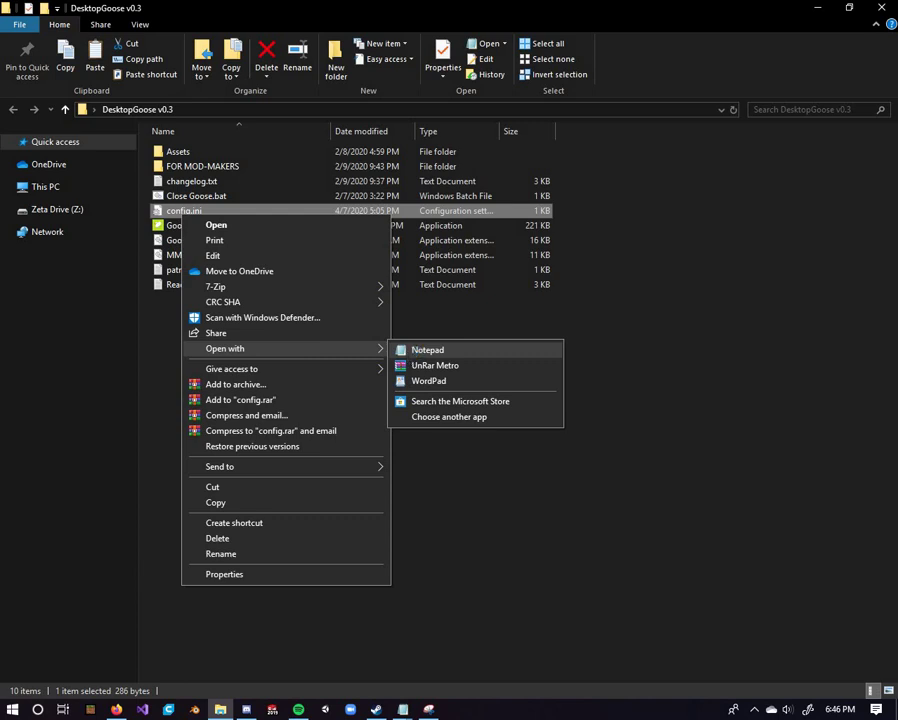
pyautogui.click(409, 352)
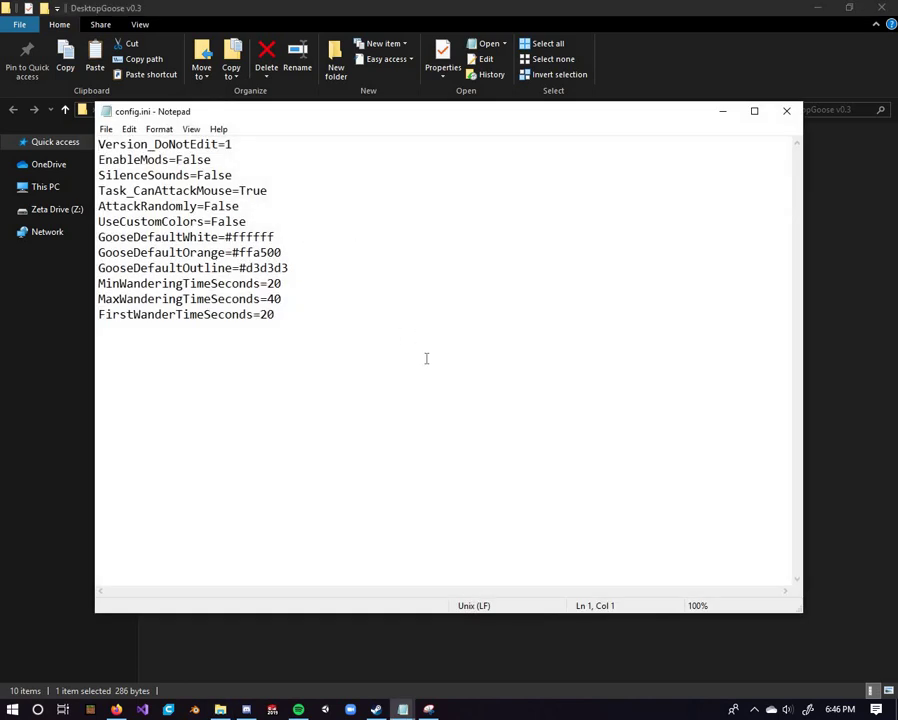
# Examine the Version_DoNotEdit line at the start of config.ini
pyautogui.moveTo(110, 142); pyautogui.dragTo(283, 147)
pyautogui.doubleClick(284, 148)
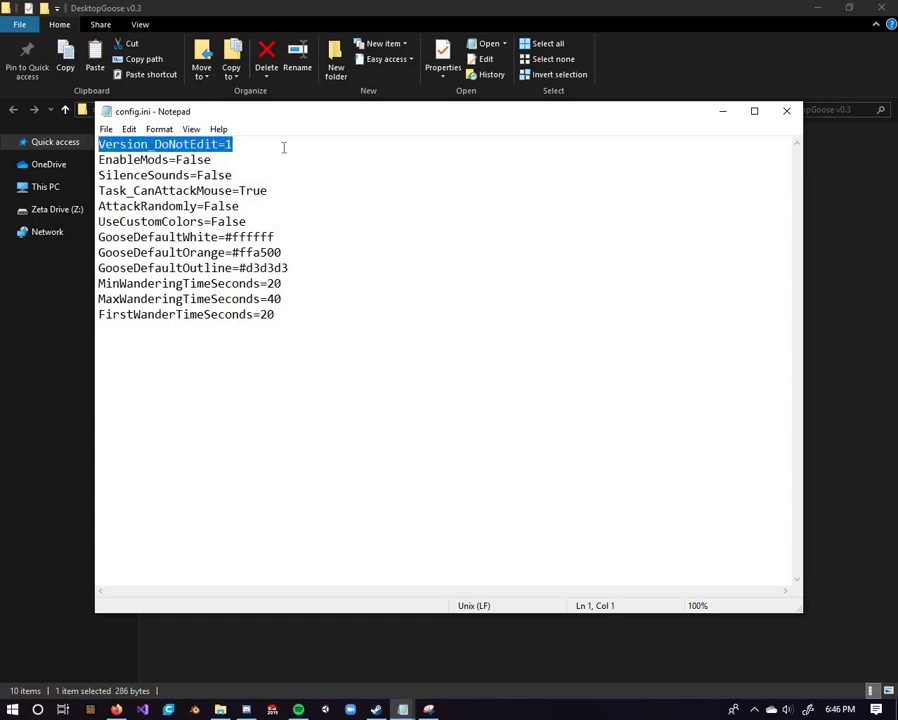
pyautogui.click(283, 147)
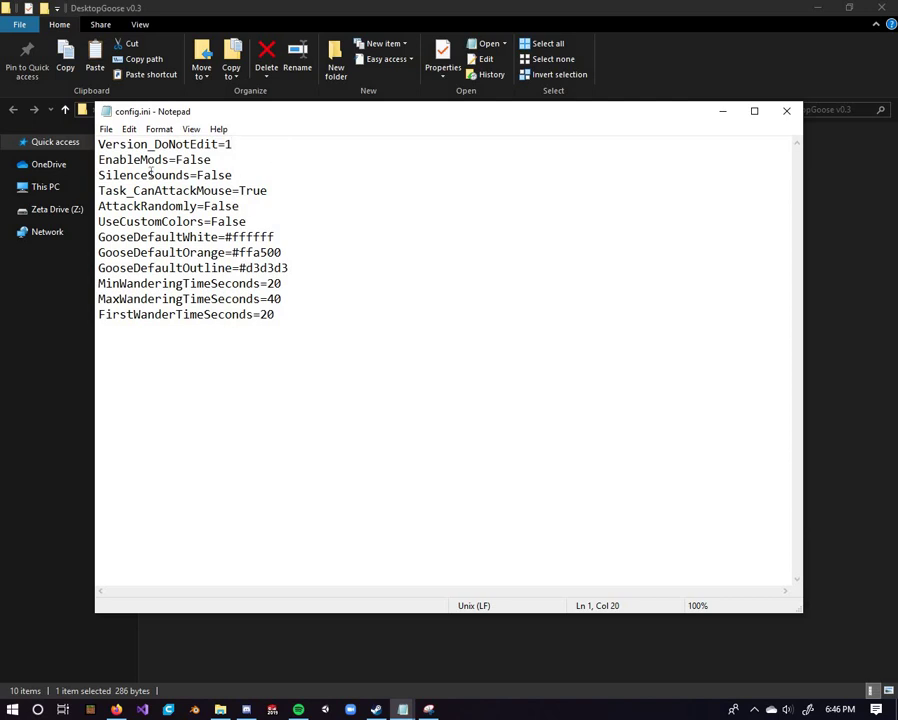
# Set EnableMods to True in config.ini
pyautogui.click(237, 162)
pyautogui.hotkey('shift', 'Left')
pyautogui.hotkey('shift', 'Left')
pyautogui.hotkey('shift', 'Left')
pyautogui.hotkey('shift', 'Left')
pyautogui.hotkey('shift', 'Left')
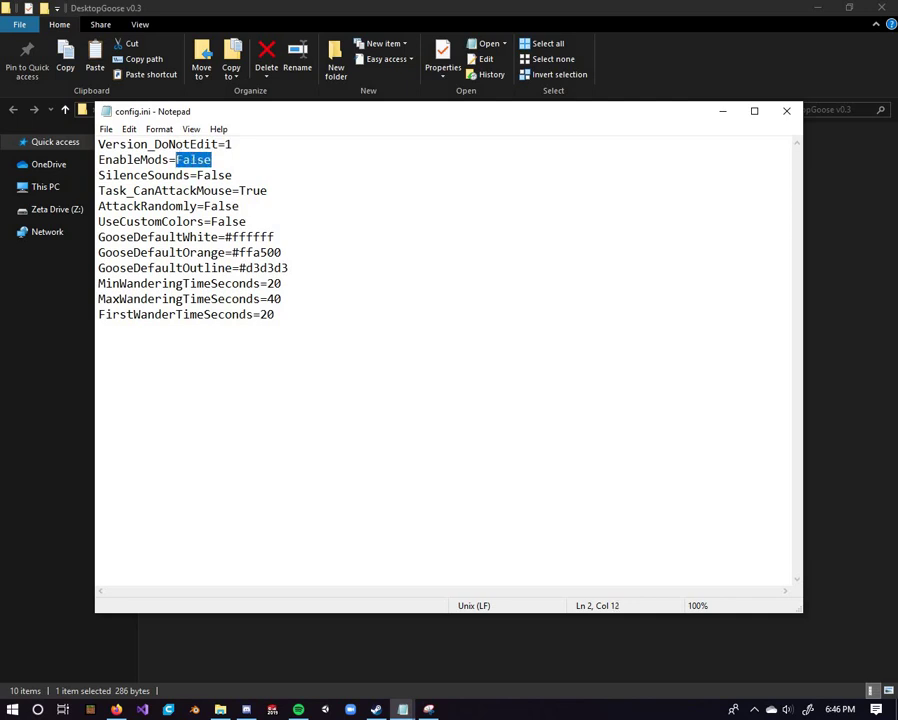
pyautogui.press('BackSpace')
pyautogui.write('Ture')
pyautogui.press('BackSpace')
pyautogui.press('BackSpace')
pyautogui.press('BackSpace')
pyautogui.write('rue')
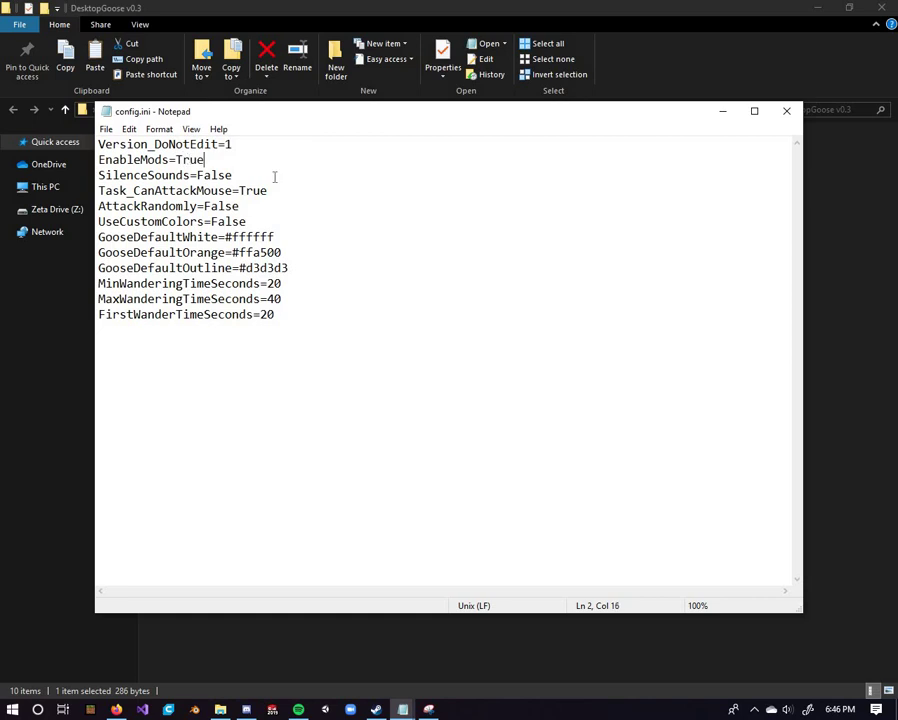
# Review the SilenceSounds, Task_CanAttackMouse, AttackRandomly and UseCustomColors settings in config.ini
pyautogui.click(268, 190)
pyautogui.moveTo(246, 176); pyautogui.dragTo(161, 206)
pyautogui.click(232, 175)
pyautogui.moveTo(98, 190); pyautogui.dragTo(162, 221)
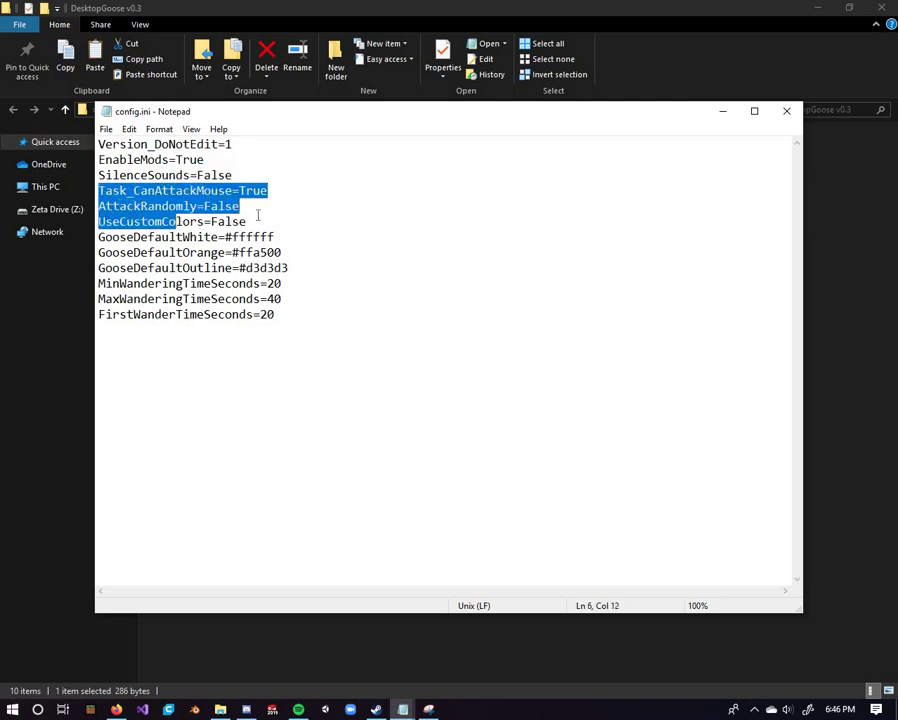
pyautogui.click(316, 223)
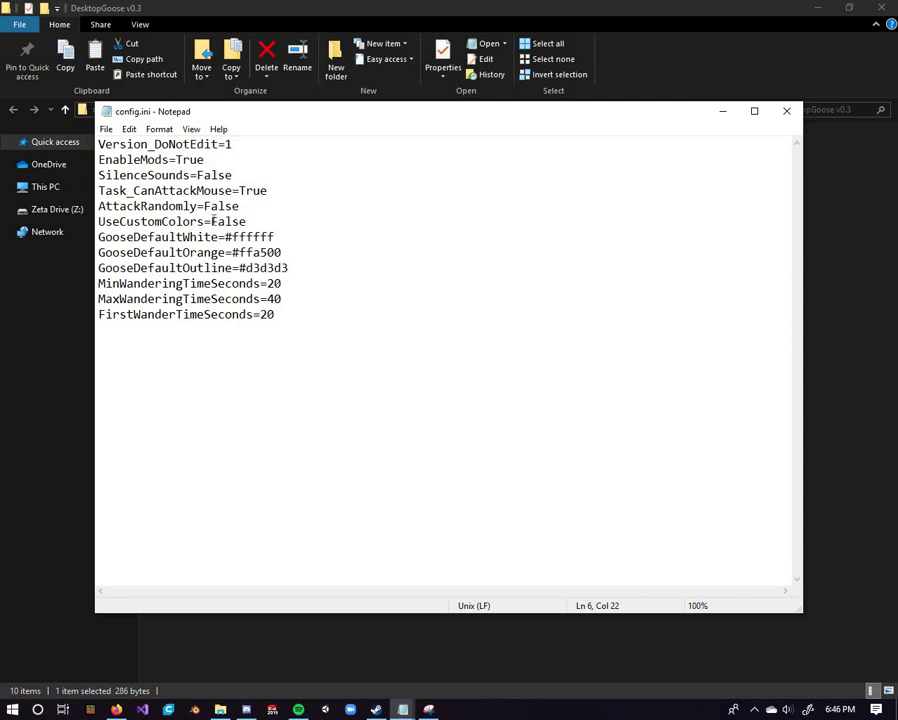
pyautogui.hotkey('shift', 'Left')
pyautogui.hotkey('shift', 'Left')
pyautogui.hotkey('shift', 'Left')
pyautogui.hotkey('shift', 'Left')
pyautogui.hotkey('shift', 'Left')
# Examine the GooseDefaultWhite setting and its hex colour code in config.ini
pyautogui.click(292, 237)
pyautogui.hotkey('shift', 'Left')
pyautogui.hotkey('shift', 'Left')
pyautogui.hotkey('shift', 'Left')
pyautogui.hotkey('shift', 'Left')
pyautogui.hotkey('shift', 'Left')
pyautogui.hotkey('shift', 'Left')
pyautogui.hotkey('shift', 'Left')
pyautogui.hotkey('shift', 'Left')
pyautogui.hotkey('shift', 'Left')
pyautogui.hotkey('shift', 'Right')
pyautogui.hotkey('shift', 'Right')
pyautogui.hotkey('shift', 'Right')
pyautogui.hotkey('shift', 'Left')
pyautogui.hotkey('shift', 'Left')
pyautogui.hotkey('shift', 'Right')
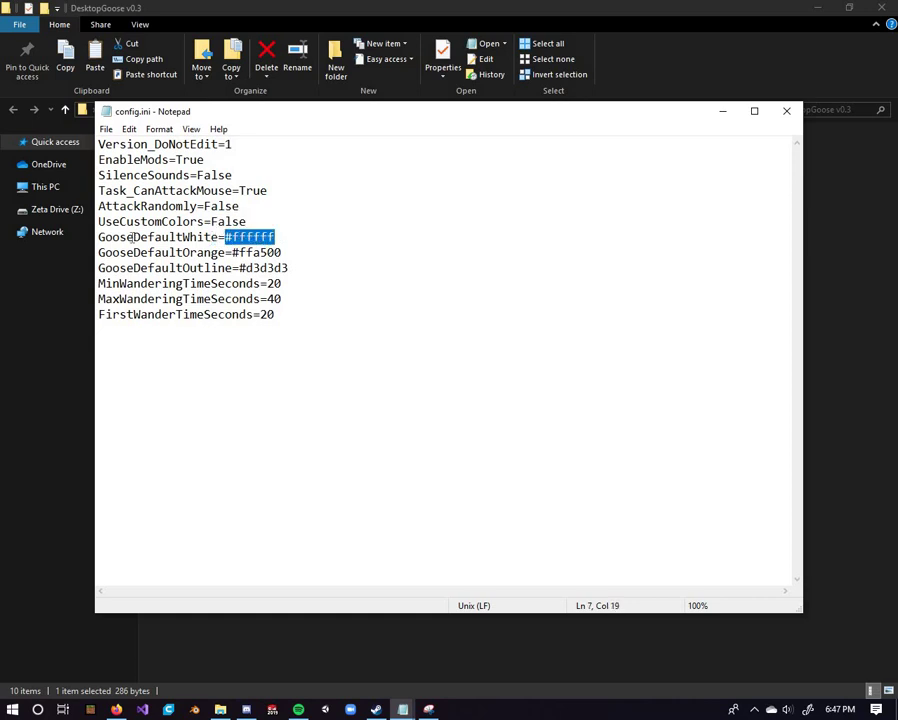
pyautogui.press('Home')
pyautogui.press('Right')
pyautogui.press('Right')
pyautogui.press('Right')
pyautogui.press('Right')
pyautogui.press('Right')
pyautogui.hotkey('shift', 'Right')
pyautogui.hotkey('shift', 'Right')
pyautogui.hotkey('shift', 'Right')
pyautogui.hotkey('shift', 'Right')
pyautogui.hotkey('shift', 'Right')
pyautogui.hotkey('shift', 'Right')
pyautogui.hotkey('shift', 'Right')
pyautogui.hotkey('shift', 'Right')
pyautogui.hotkey('shift', 'Right')
pyautogui.hotkey('shift', 'Right')
pyautogui.hotkey('shift', 'Right')
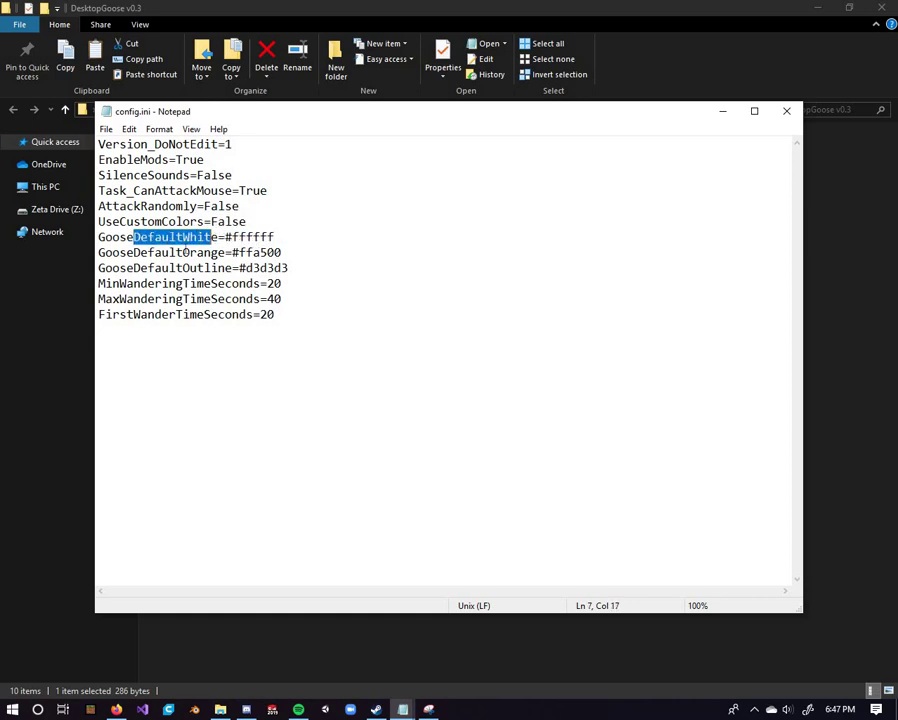
pyautogui.hotkey('shift', 'Right')
pyautogui.click(183, 237)
pyautogui.hotkey('shift', 'Right')
pyautogui.hotkey('shift', 'Right')
pyautogui.hotkey('shift', 'Right')
pyautogui.hotkey('shift', 'Right')
pyautogui.doubleClick(246, 238)
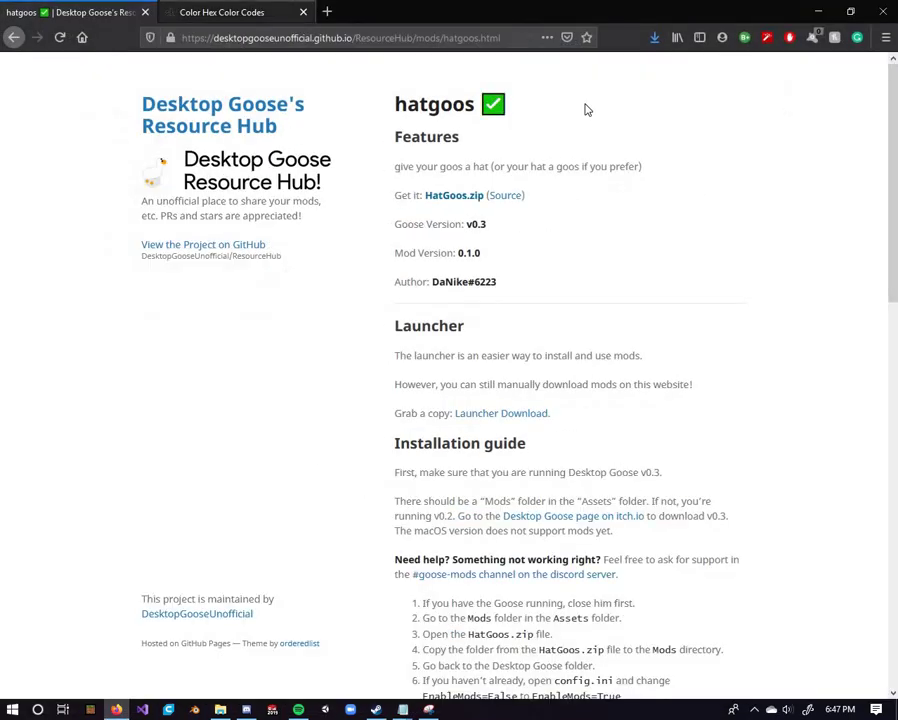
# Switch to Firefox and look over the hex codes under the swatches on the color-hex.com page
pyautogui.hotkey('ctrl', 'Tab')
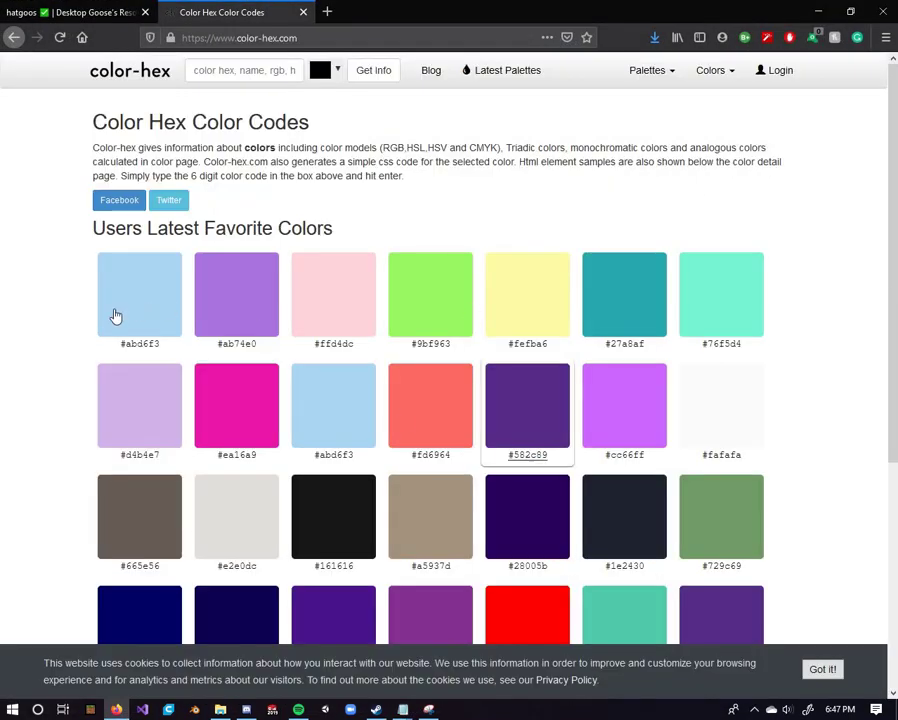
pyautogui.scroll(-1, 173, 324)
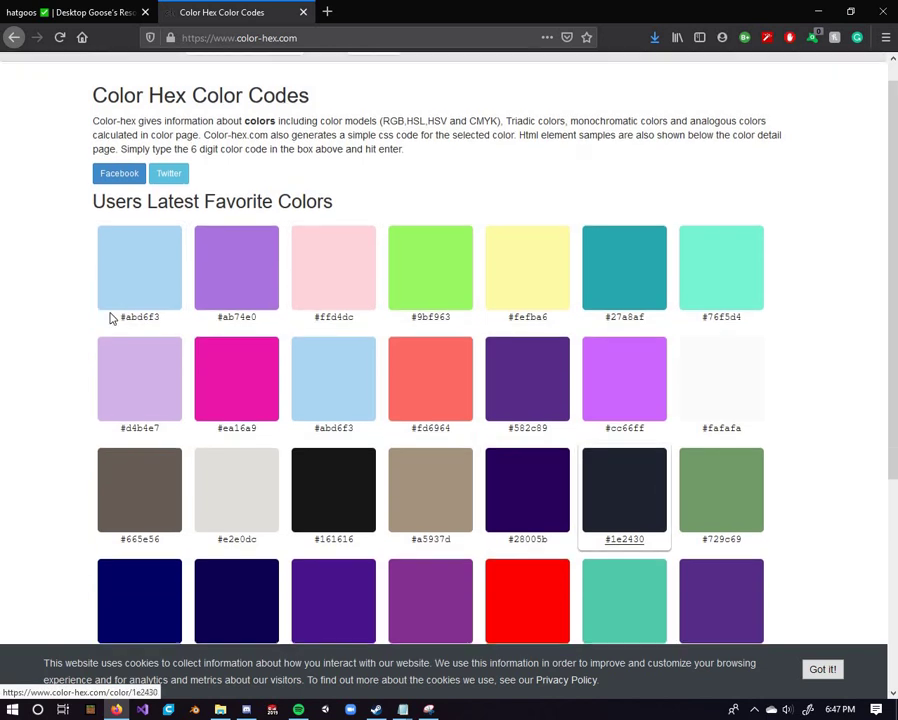
pyautogui.doubleClick(140, 307)
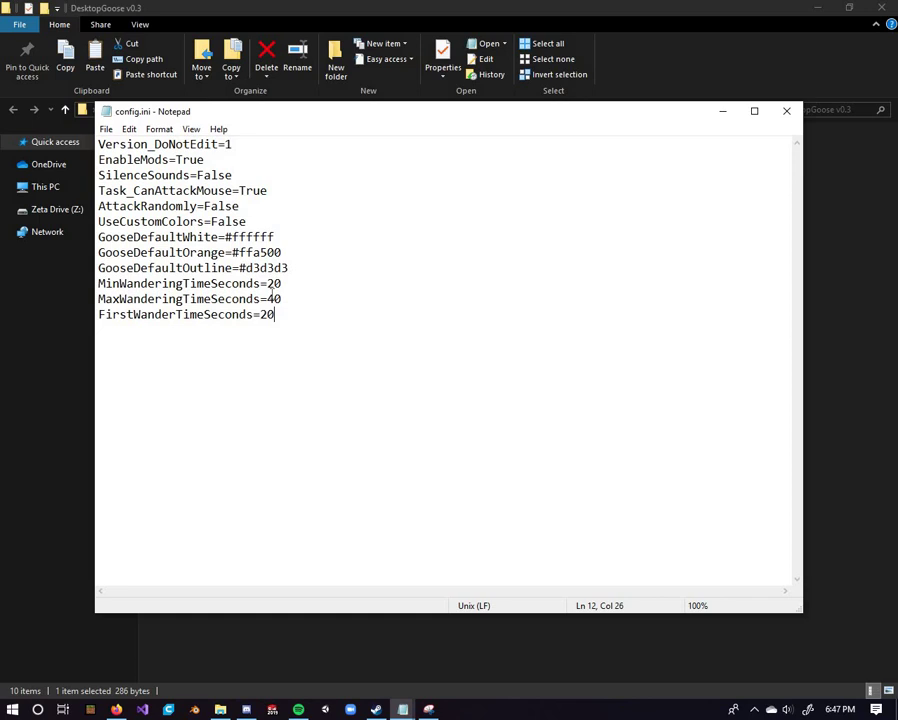
# Review the MinWanderingTimeSeconds, MaxWanderingTimeSeconds and FirstWanderTimeSeconds settings in config.ini
pyautogui.moveTo(119, 284); pyautogui.dragTo(382, 293)
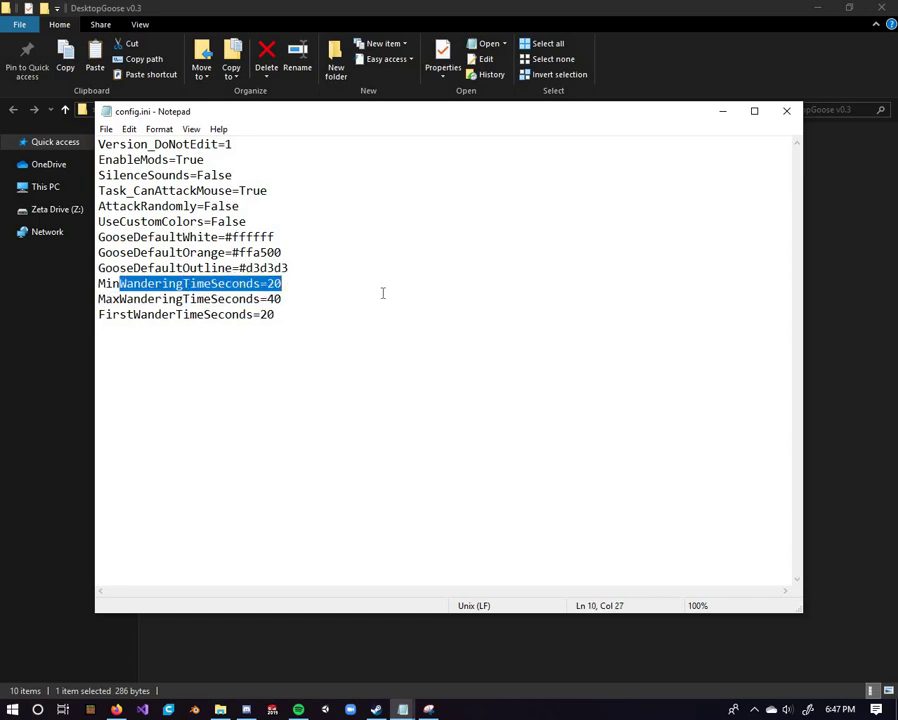
pyautogui.press('Down')
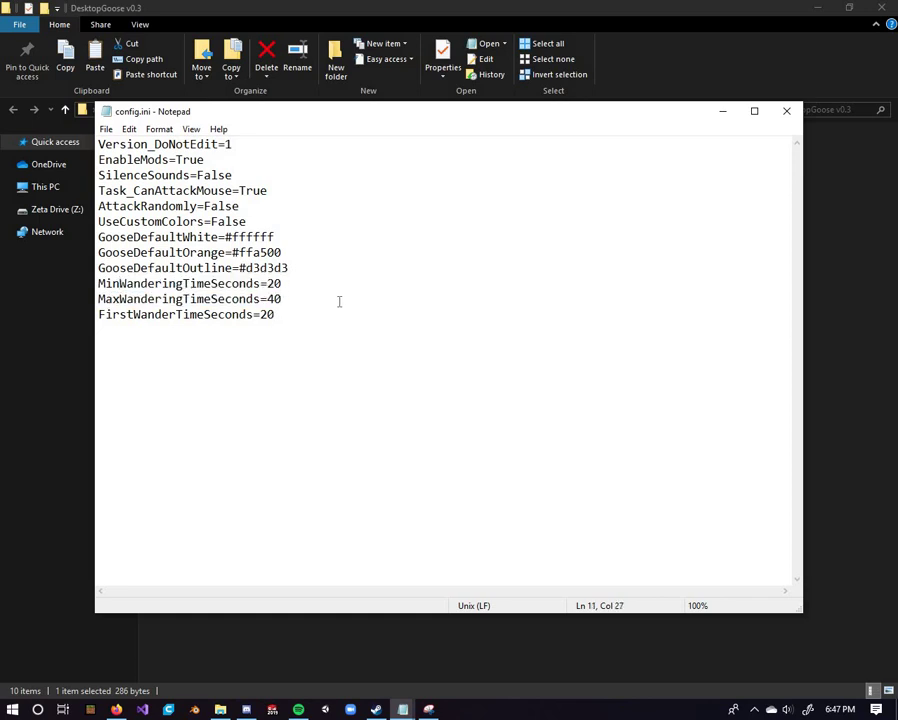
pyautogui.press('Home')
pyautogui.press('Right')
pyautogui.hotkey('shift', 'End')
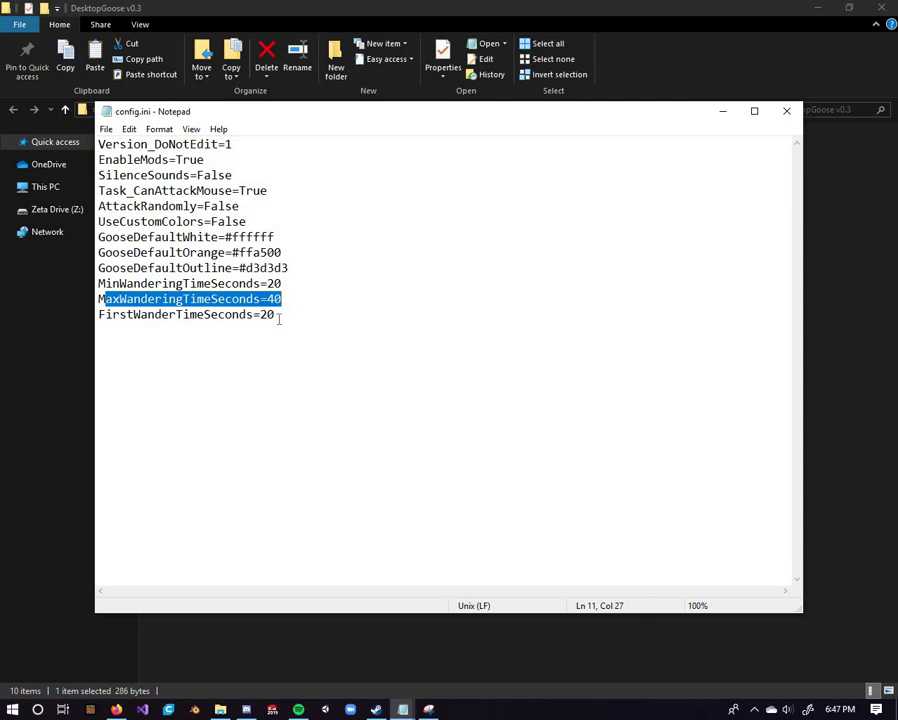
pyautogui.moveTo(133, 316); pyautogui.dragTo(392, 334)
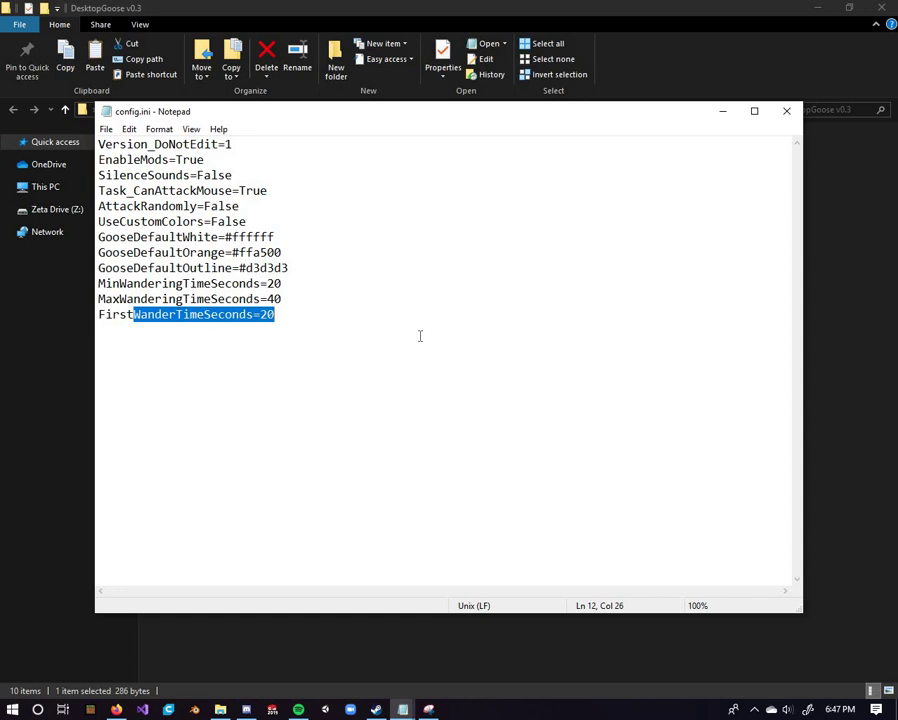
pyautogui.click(540, 222)
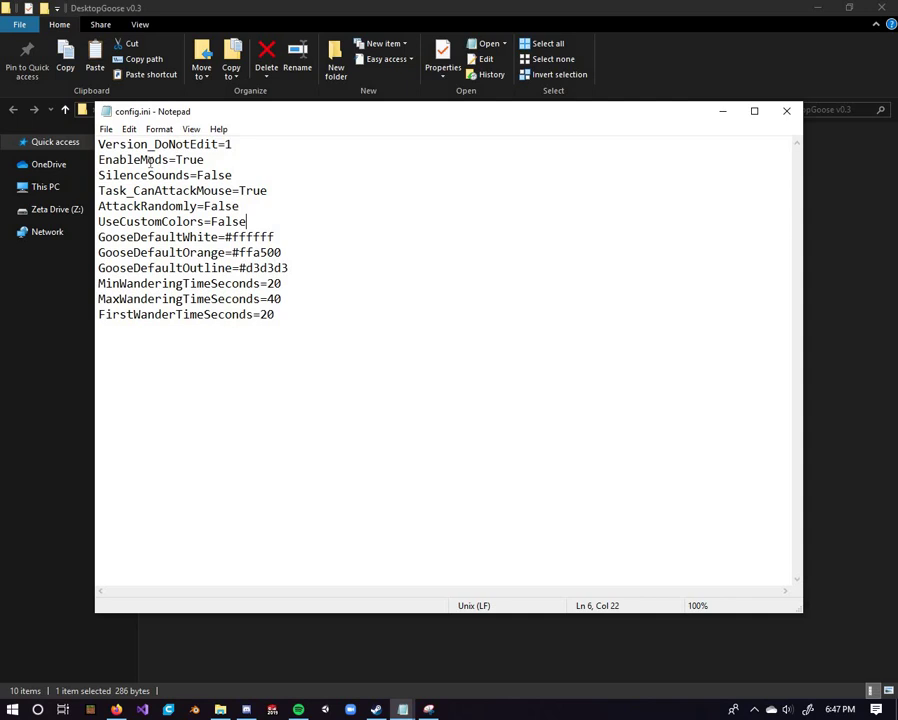
# Save the edited config.ini and close it
pyautogui.moveTo(154, 160); pyautogui.dragTo(224, 162)
pyautogui.click(106, 129)
pyautogui.click(138, 175)
pyautogui.click(783, 111)
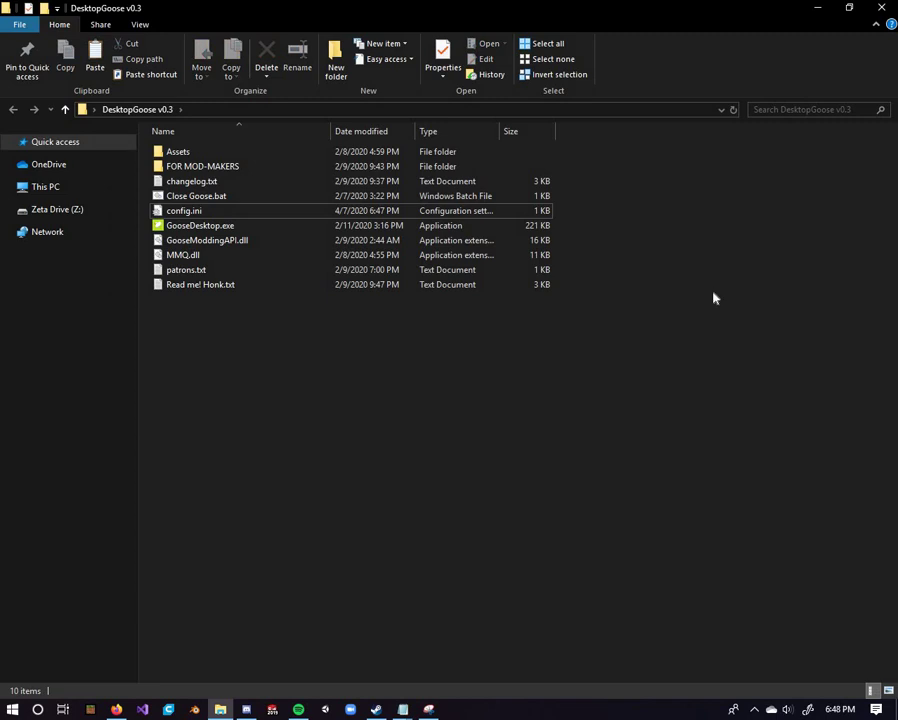
# Switch to Firefox, close the Color Hex Color Codes page and return to the Desktop Goose ResourceHub home page
pyautogui.click(120, 709)
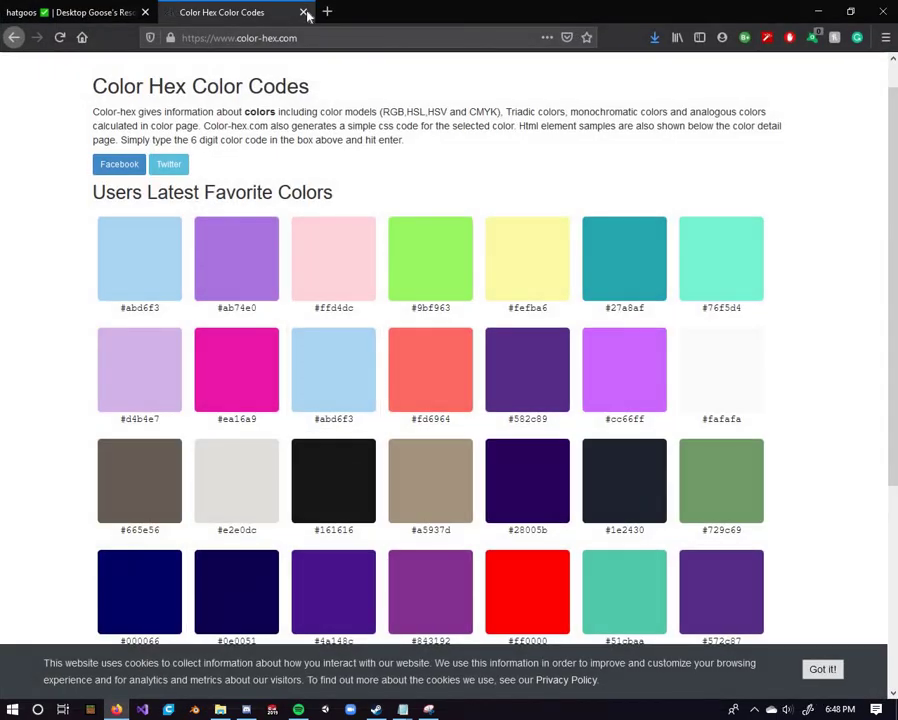
pyautogui.hotkey('ctrl', 'w')
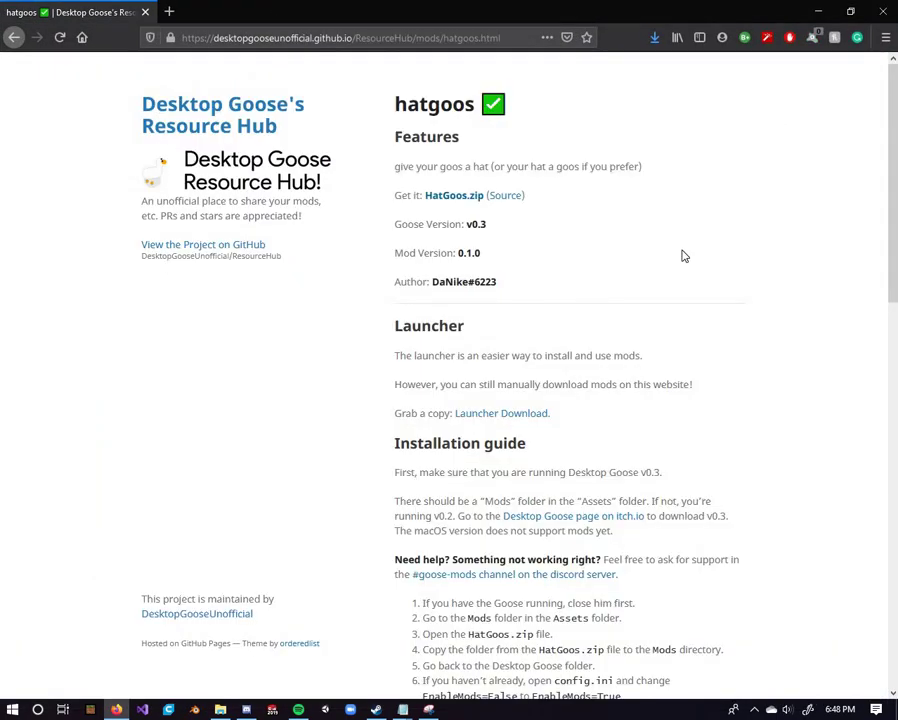
pyautogui.click(16, 45)
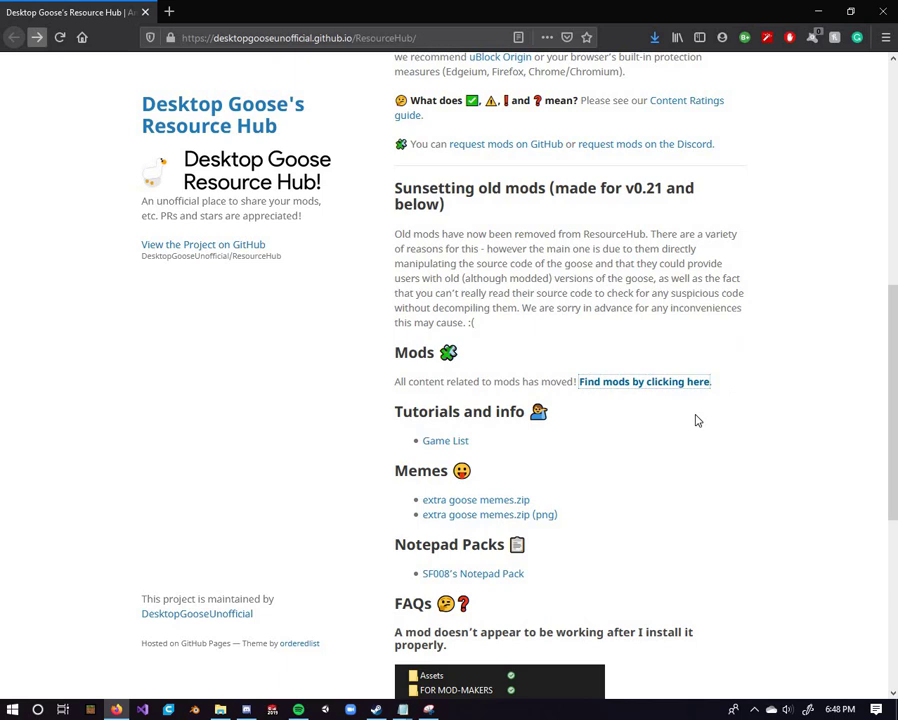
# Look through the ResourceHub home page and follow its link for finding mods
pyautogui.scroll(2, 631, 156)
pyautogui.scroll(4, 739, 310)
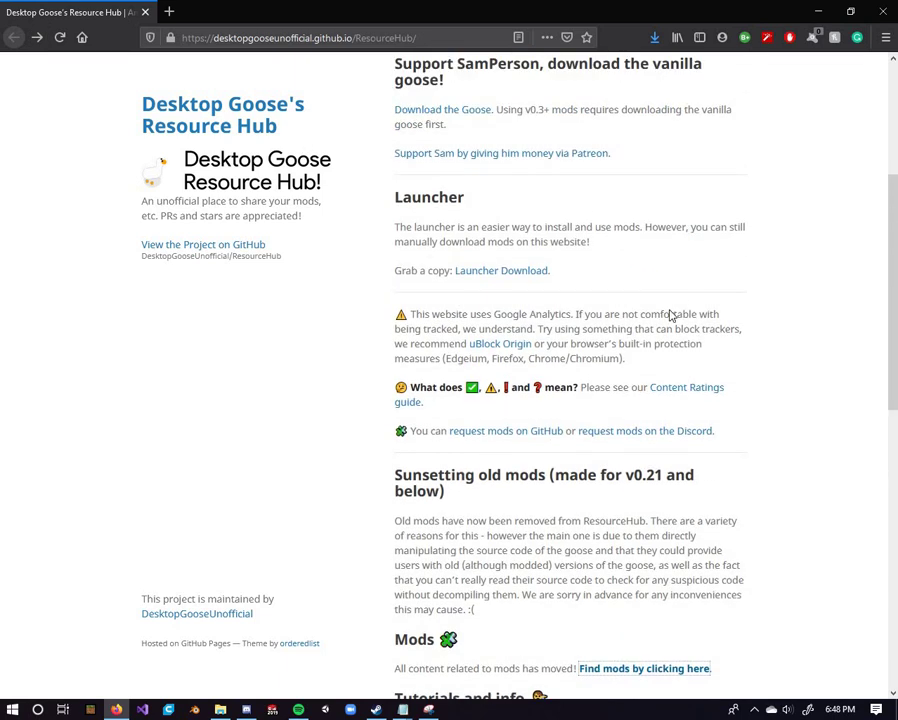
pyautogui.scroll(-1, 755, 326)
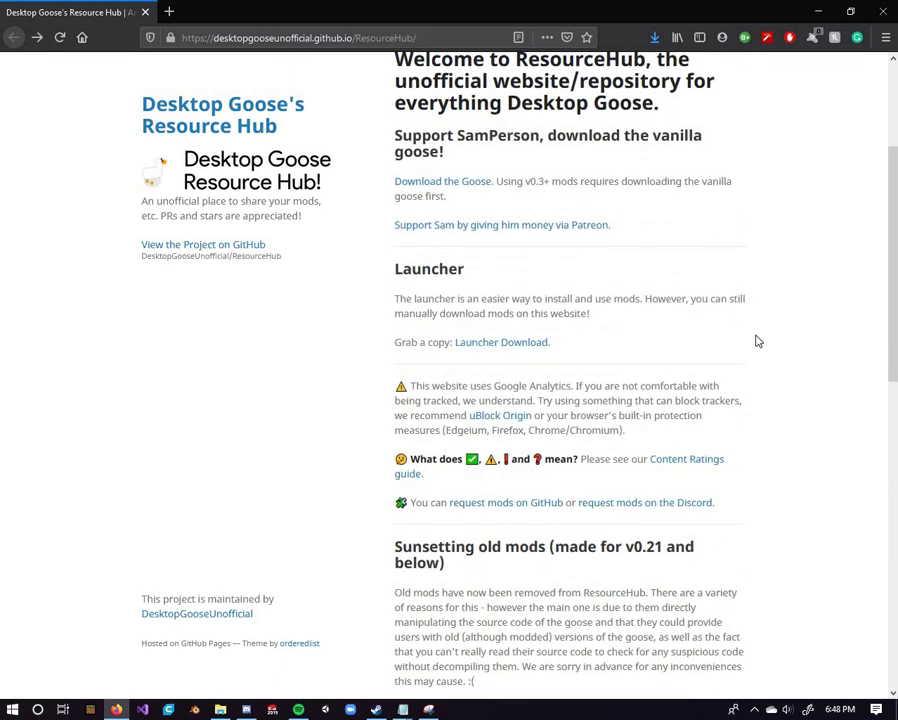
pyautogui.scroll(-1, 756, 362)
pyautogui.scroll(1, 700, 360)
pyautogui.scroll(-4, 795, 394)
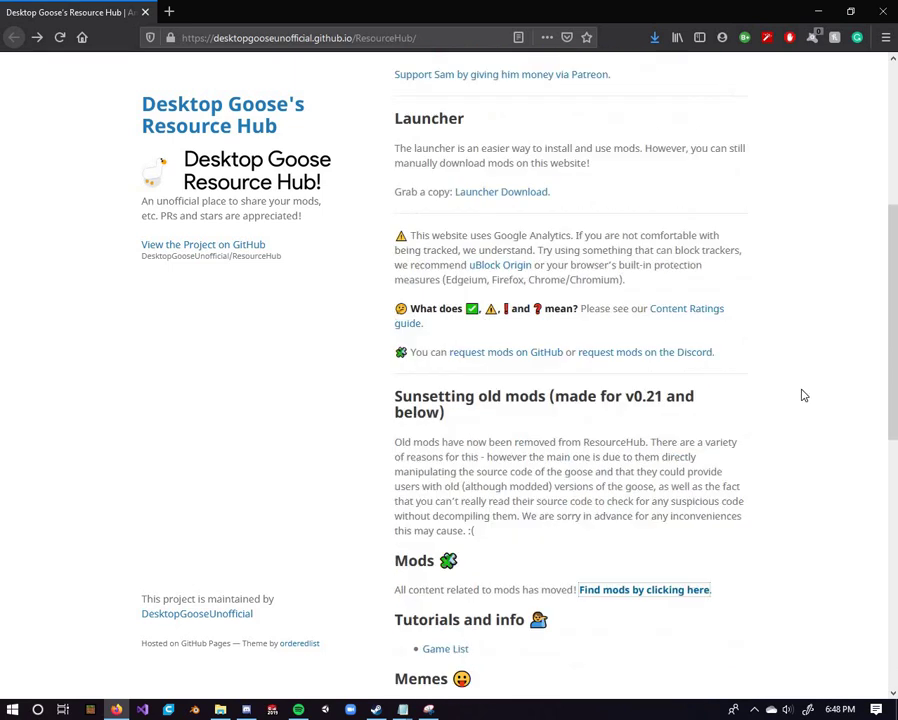
pyautogui.scroll(-3, 704, 380)
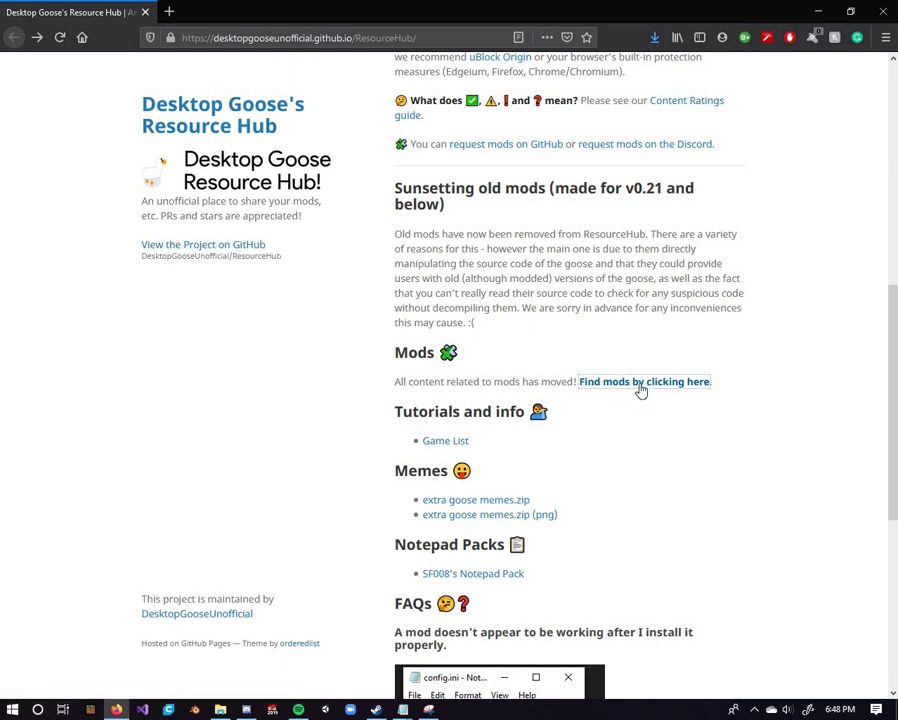
pyautogui.click(612, 370)
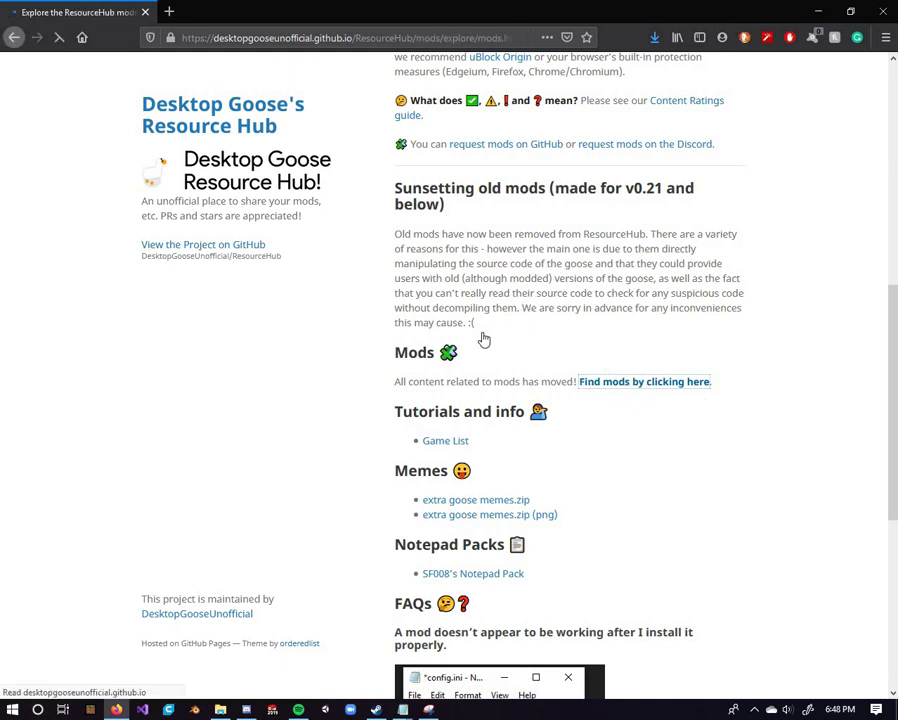
# Examine the list of v0.3 mods and the rating marks beside them, including the one for Clicker
pyautogui.moveTo(625, 591); pyautogui.dragTo(690, 268)
pyautogui.click(732, 362)
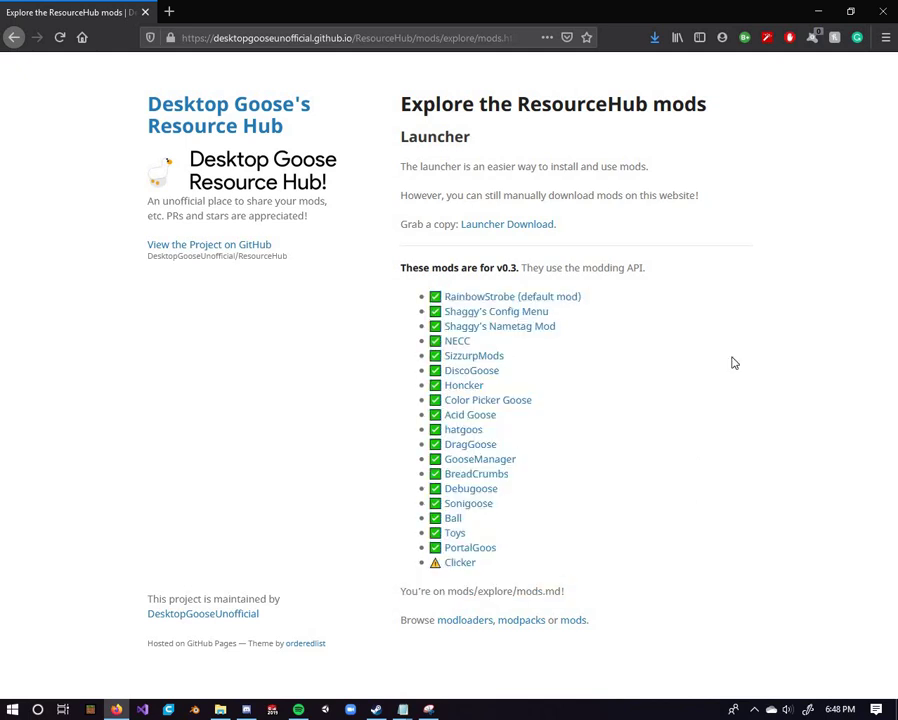
pyautogui.moveTo(690, 299); pyautogui.dragTo(652, 560)
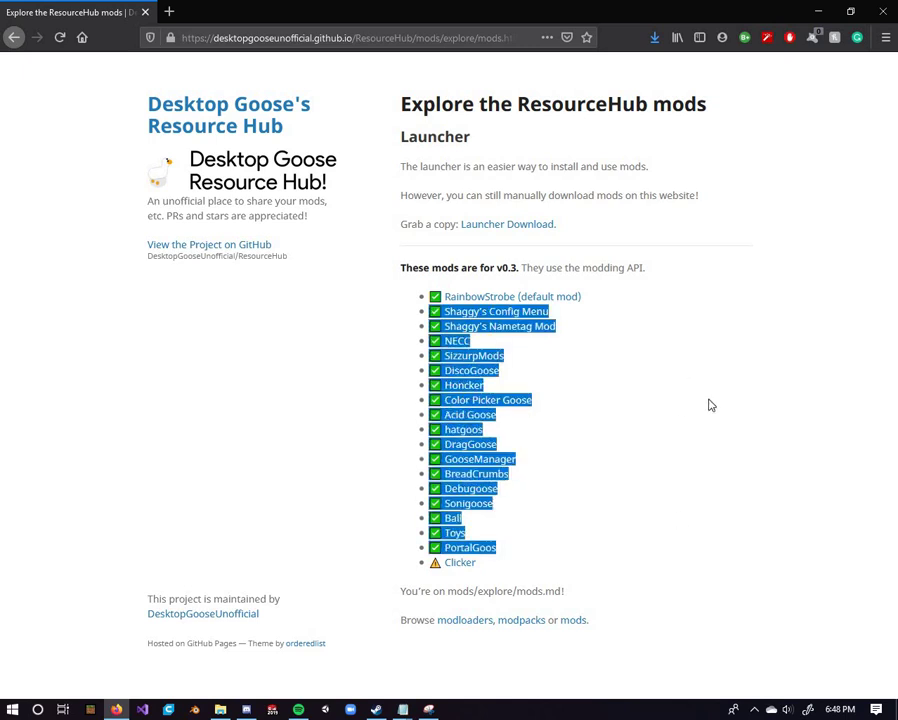
pyautogui.click(710, 405)
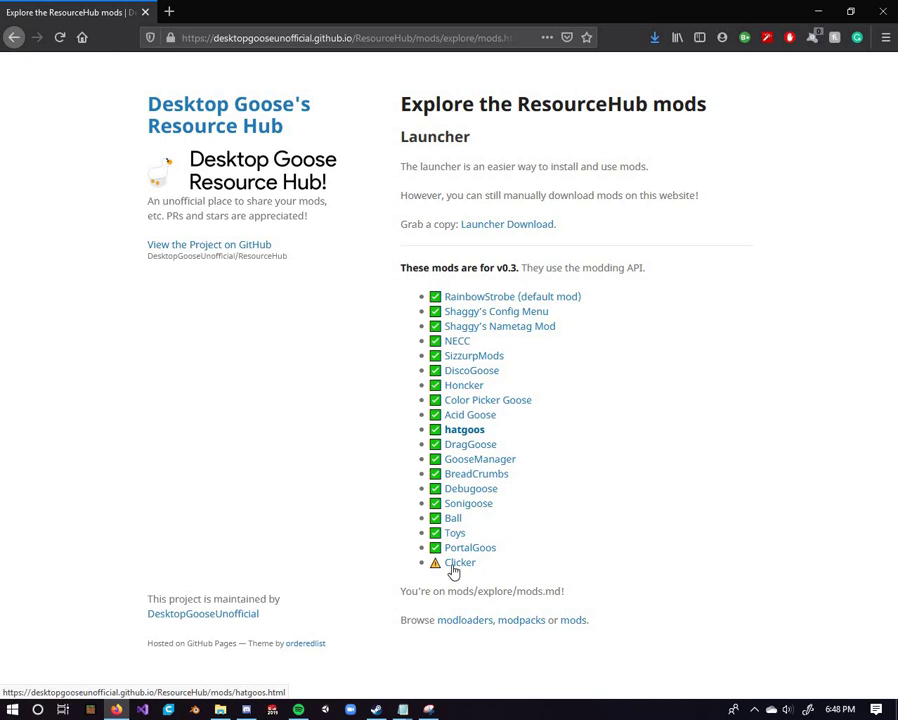
pyautogui.moveTo(427, 567); pyautogui.dragTo(608, 572)
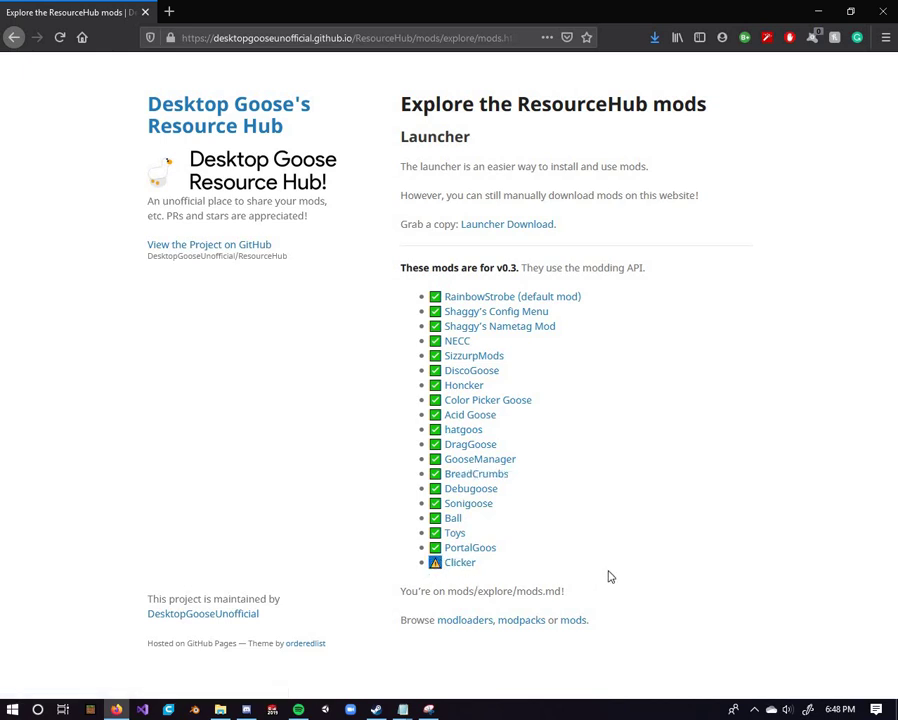
pyautogui.click(610, 577)
# Open the hatgoos mod page and download HatGoos.zip, saving the file
pyautogui.click(464, 431)
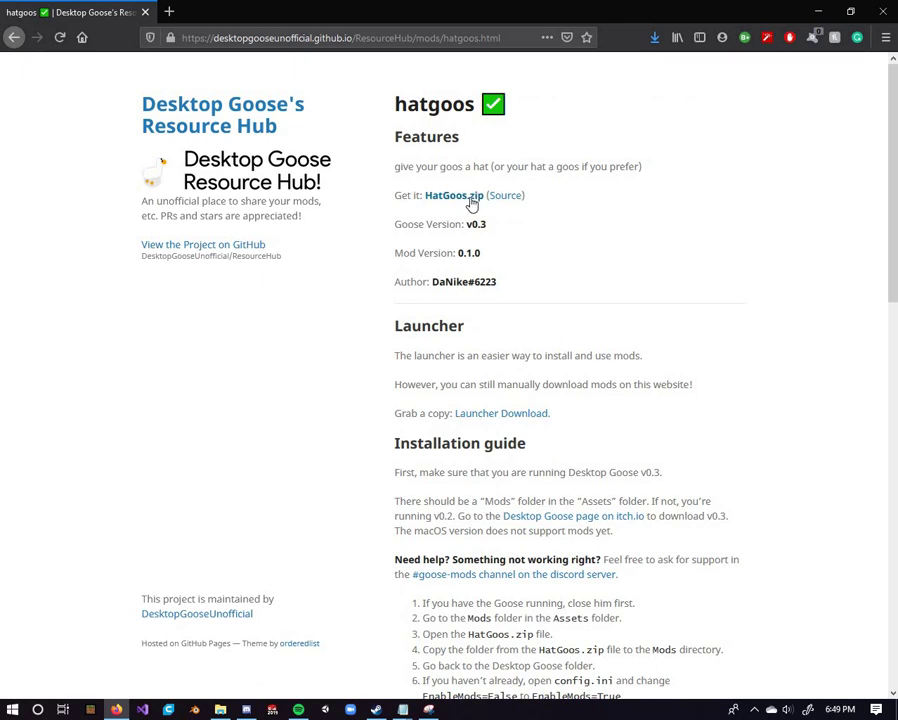
pyautogui.click(453, 197)
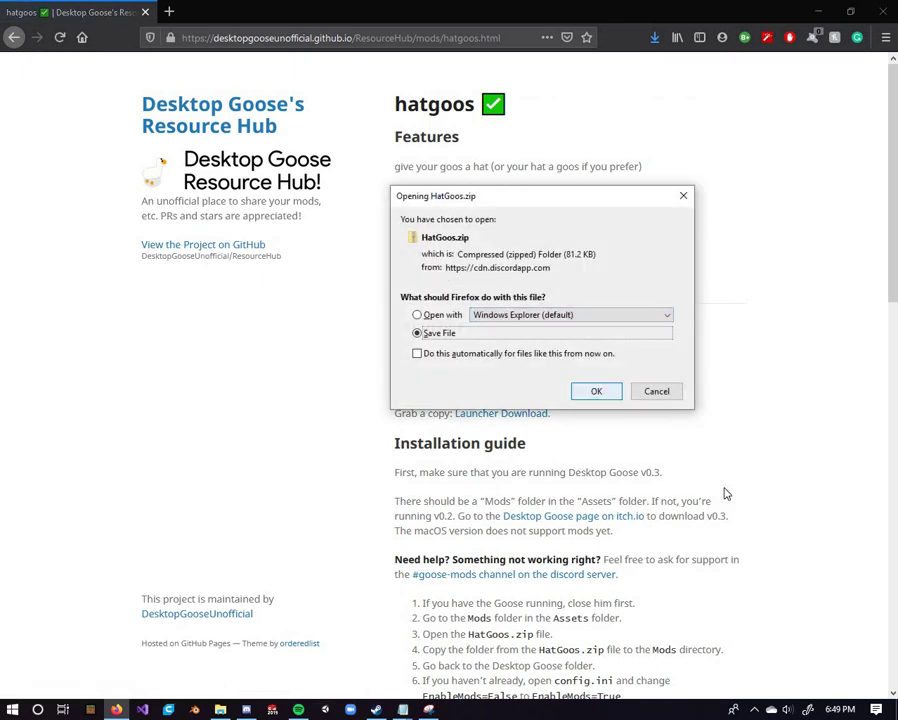
pyautogui.press('Return')
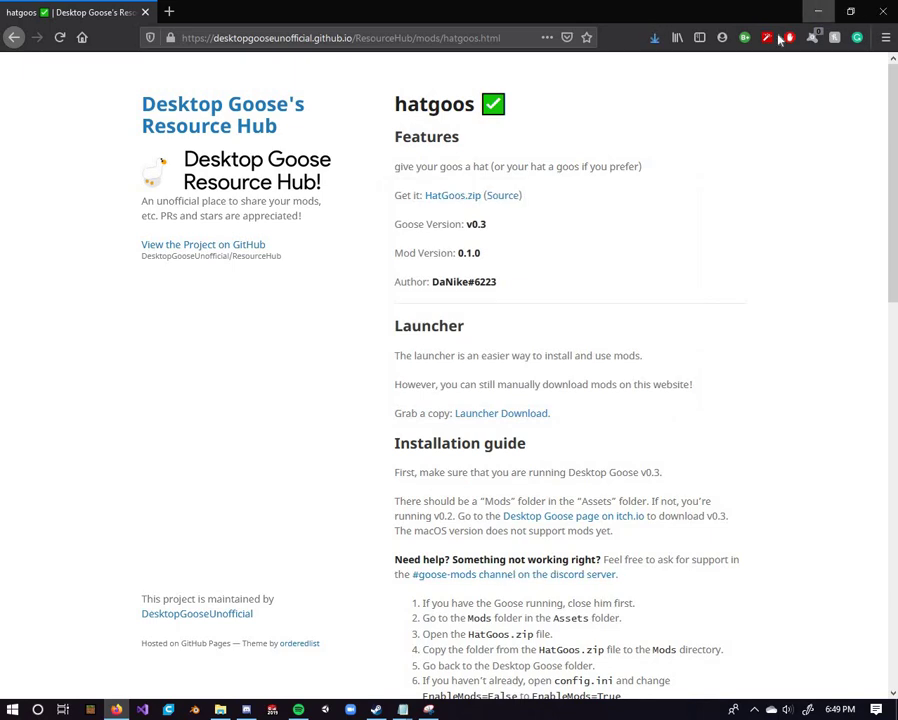
# Switch to File Explorer, open the Mods folder inside Assets and extract HatGoos.zip into a HatGoos folder there
pyautogui.click(820, 10)
pyautogui.doubleClick(205, 152)
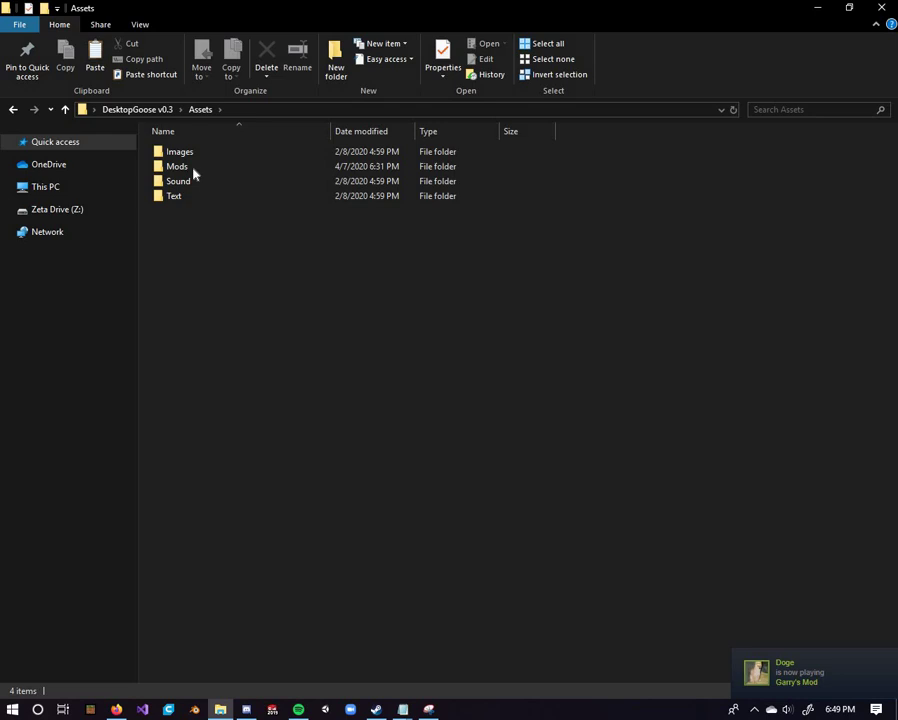
pyautogui.click(194, 168)
pyautogui.doubleClick(192, 167)
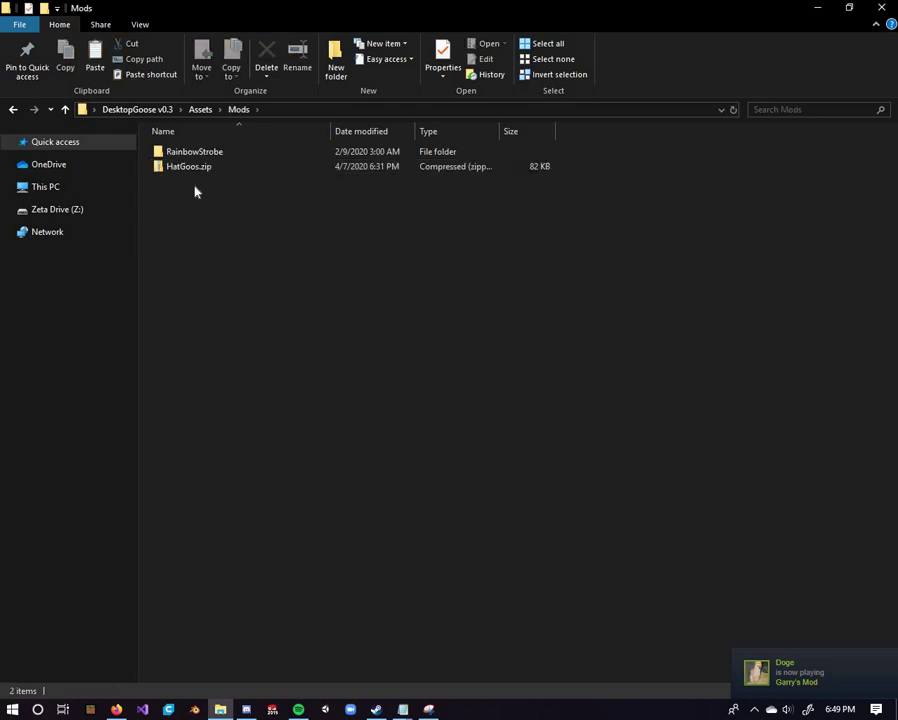
pyautogui.rightClick(189, 168)
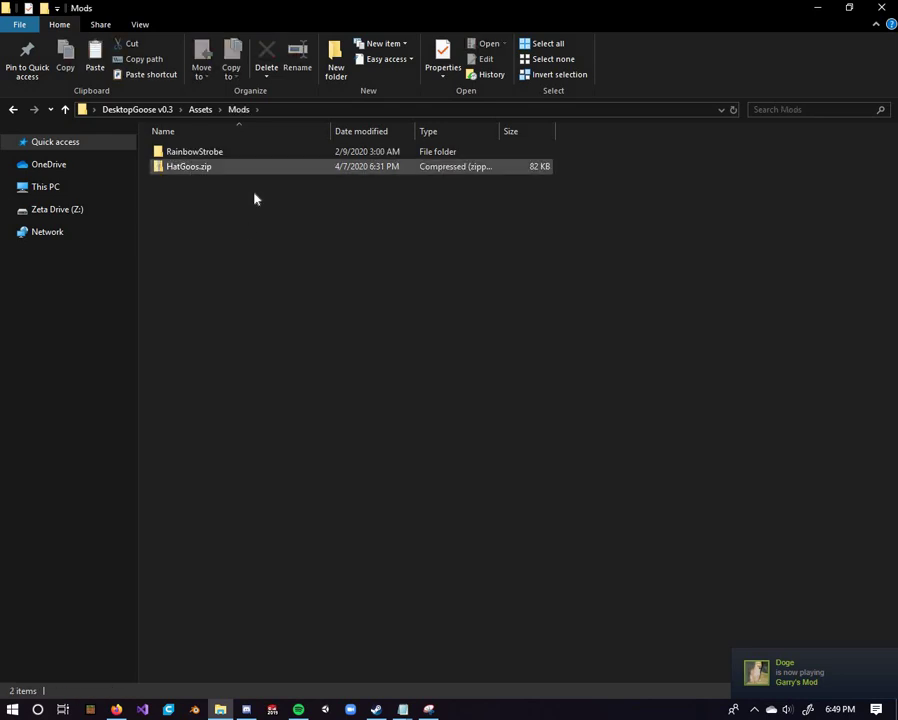
pyautogui.click(265, 236)
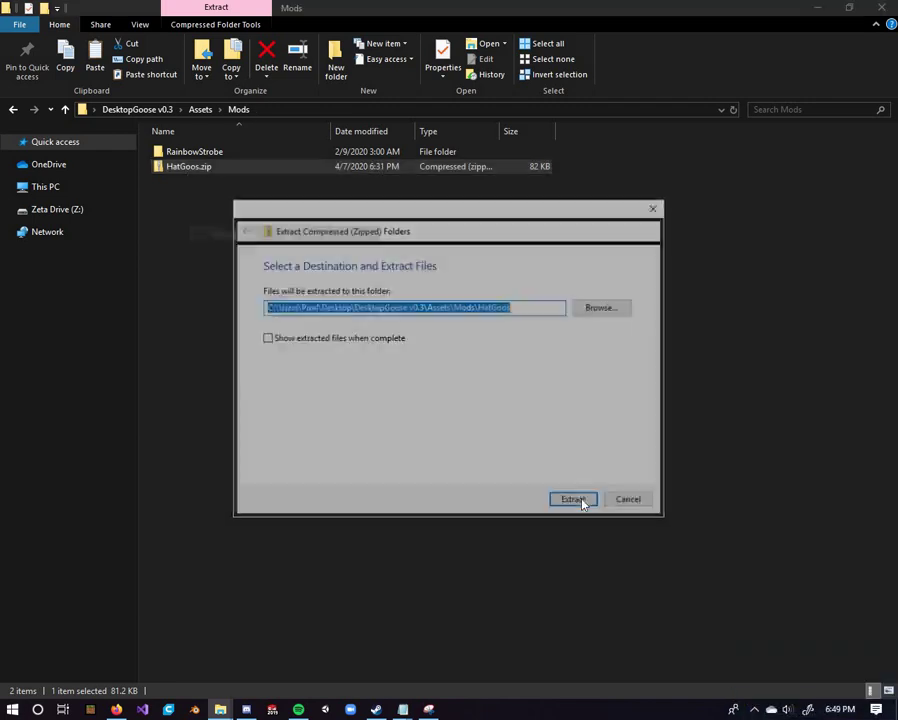
pyautogui.click(576, 497)
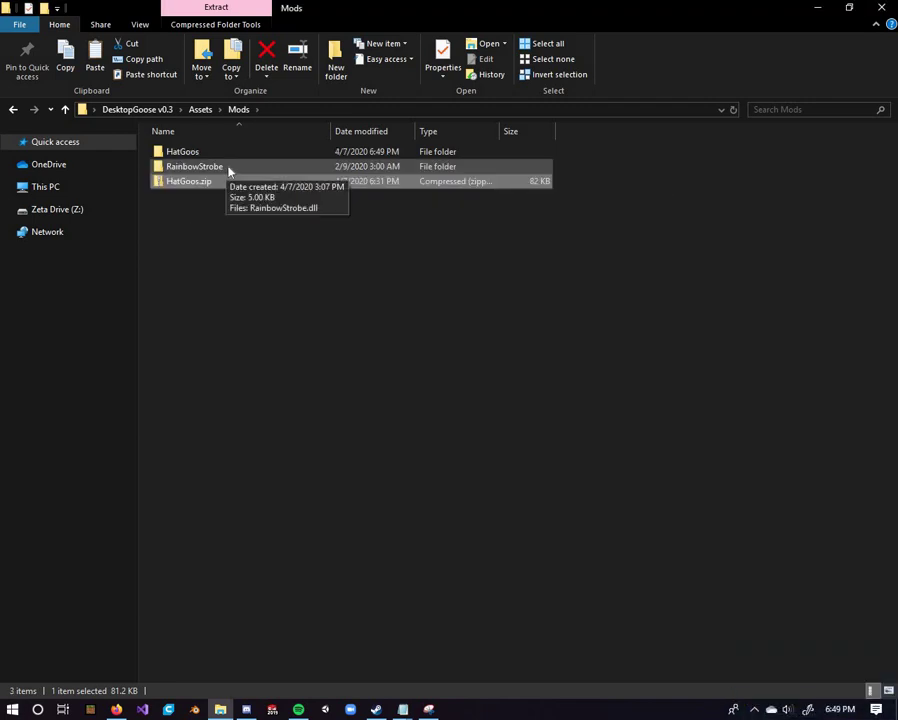
# Create a new folder named Disable inside the Mods folder
pyautogui.click(228, 170)
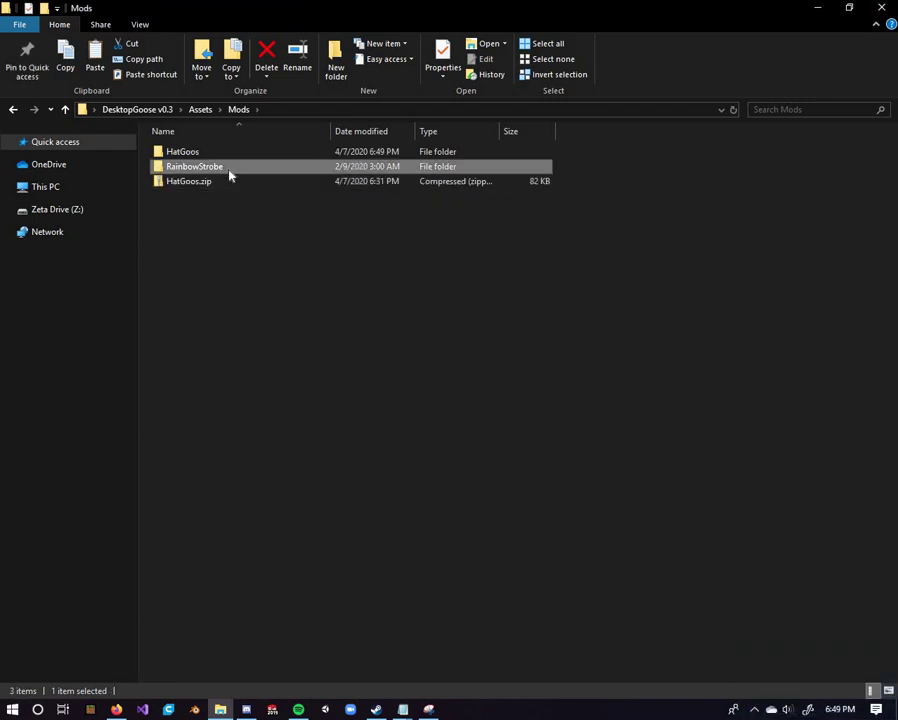
pyautogui.click(248, 330)
pyautogui.hotkey('shift', 'F10')
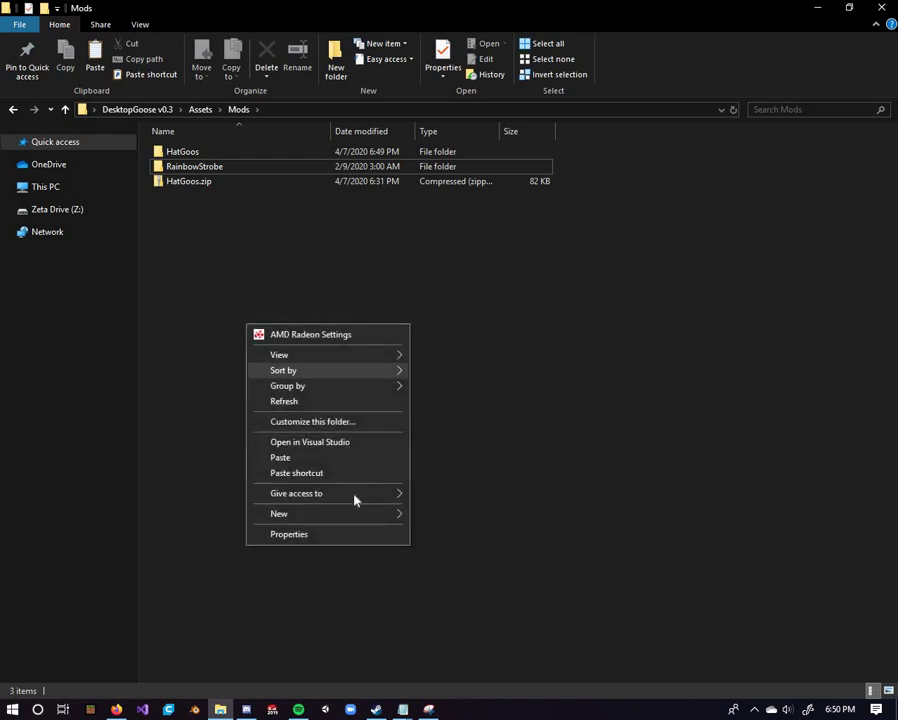
pyautogui.press('w')
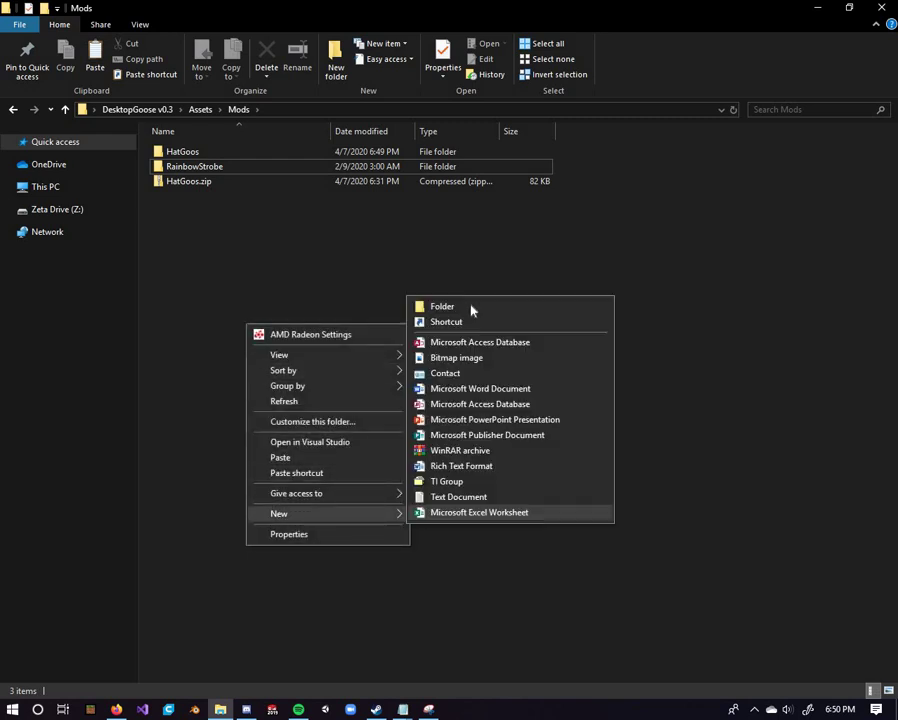
pyautogui.write('f')
pyautogui.write('D')
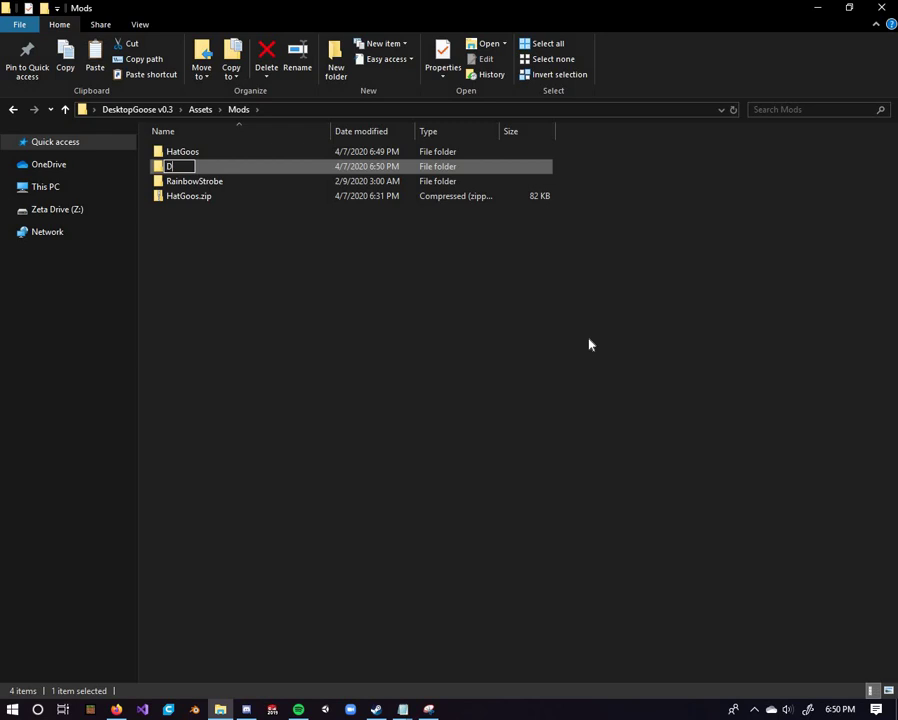
pyautogui.write('isable')
pyautogui.press('Return')
# Try to move the RainbowStrobe folder into the Disable folder, and check the contents of the HatGoos folder
pyautogui.moveTo(190, 187); pyautogui.dragTo(199, 171)
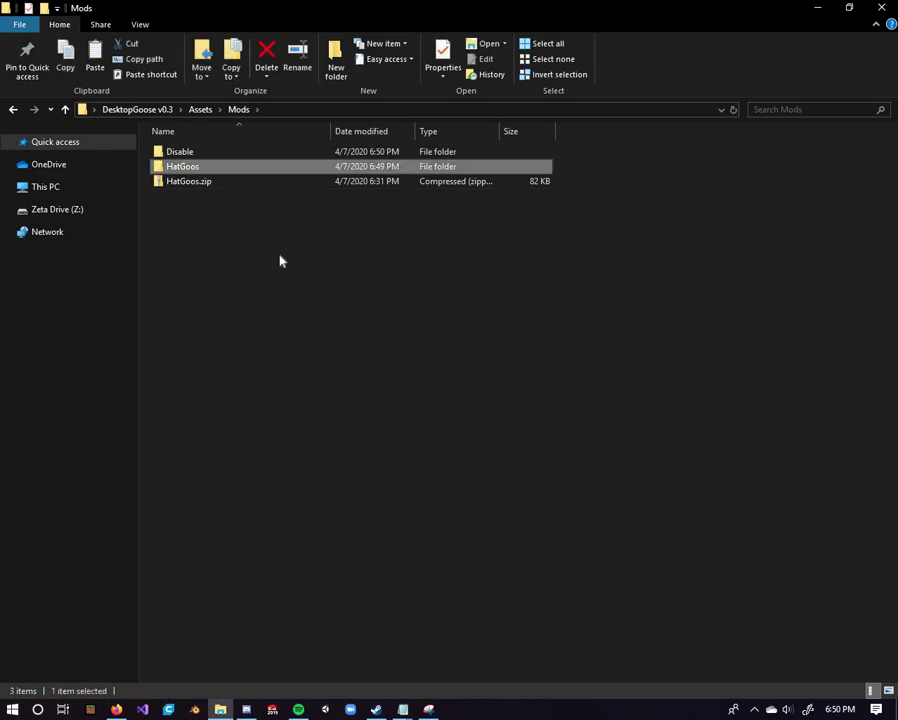
pyautogui.doubleClick(210, 167)
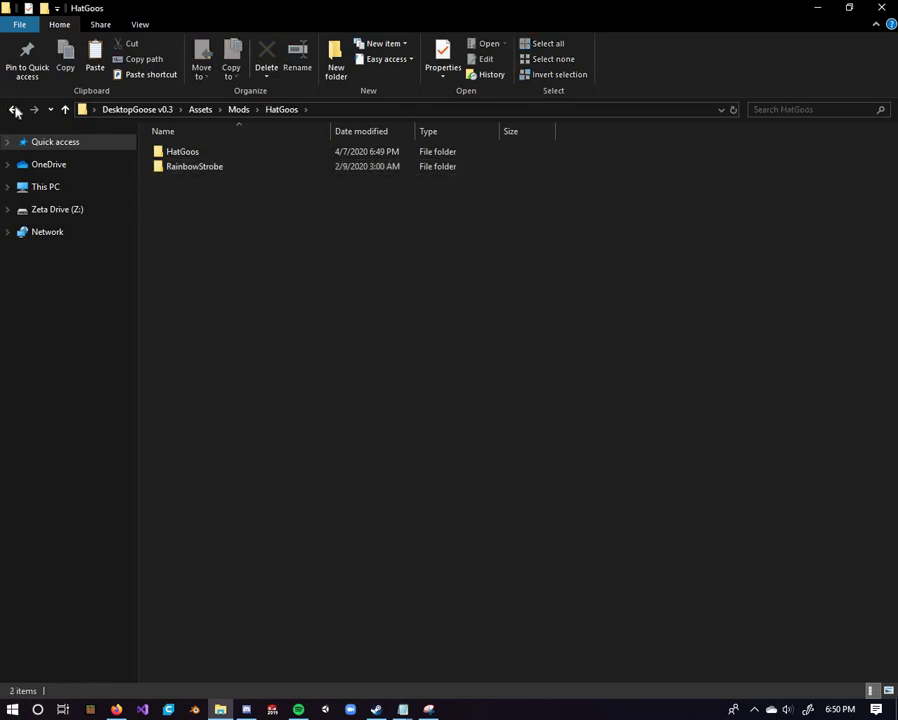
pyautogui.hotkey('alt', 'Left')
# Delete HatGoos.zip from the Mods folder
pyautogui.click(232, 219)
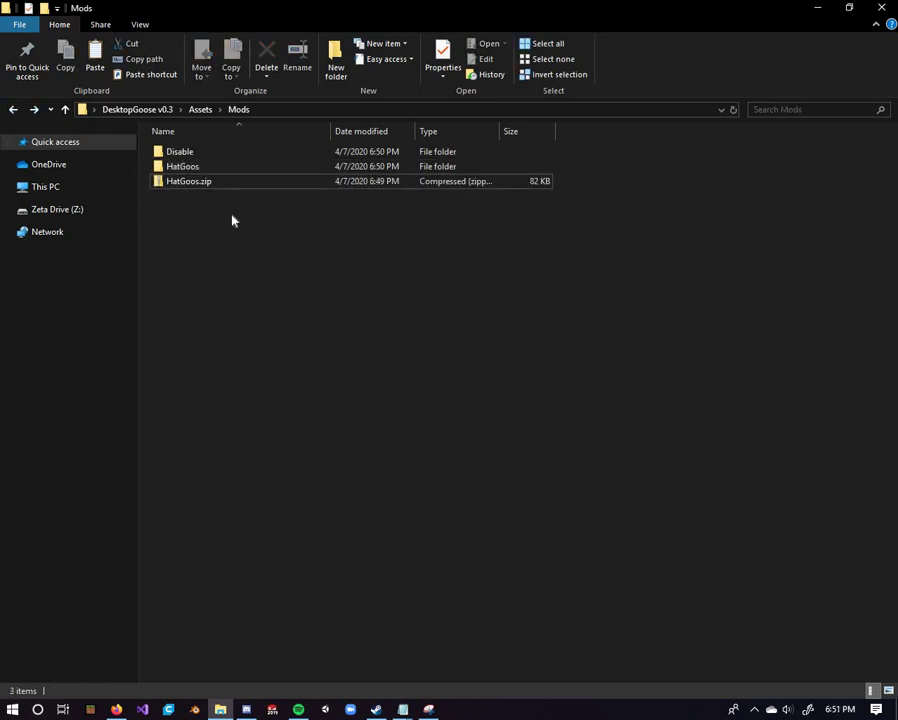
pyautogui.click(172, 185)
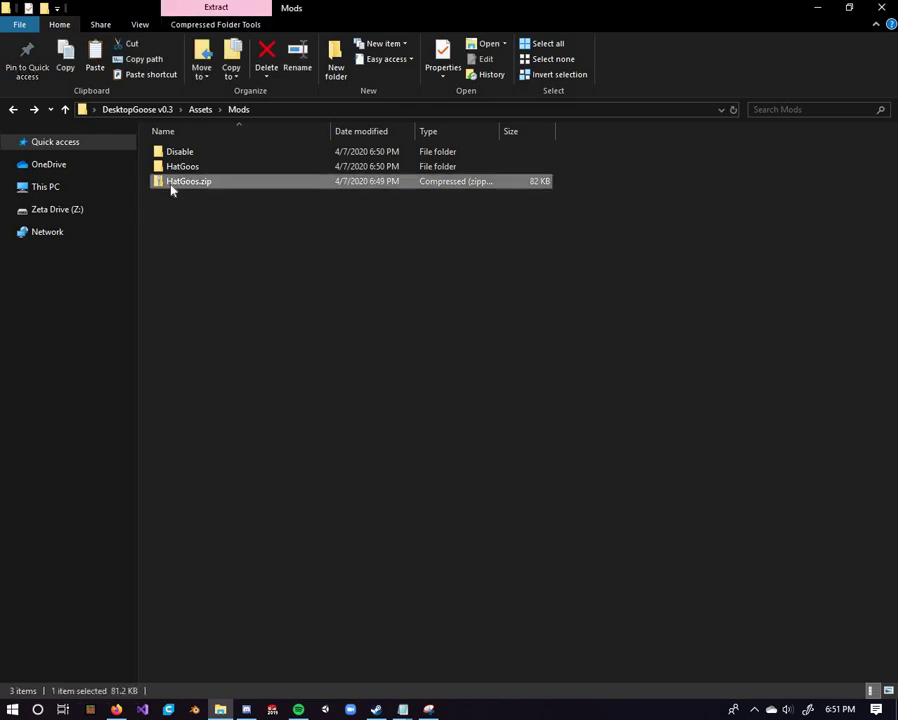
pyautogui.press('Delete')
# Move HatGoos.dll, HatGoos.pdb and Nett.dll from the inner HatGoos folder up into the outer HatGoos folder
pyautogui.click(196, 168)
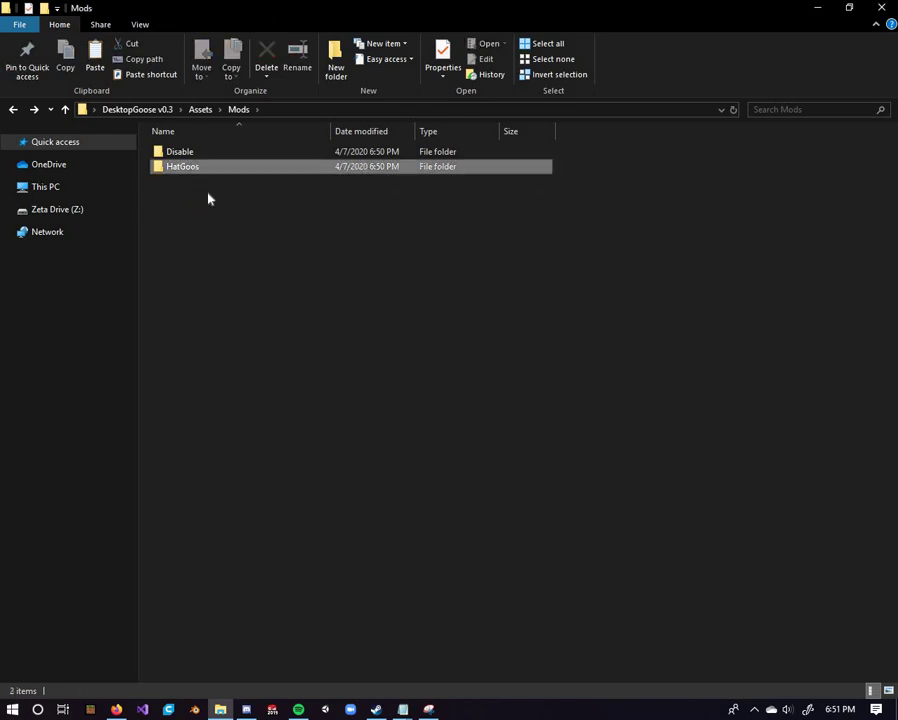
pyautogui.press('Return')
pyautogui.click(205, 157)
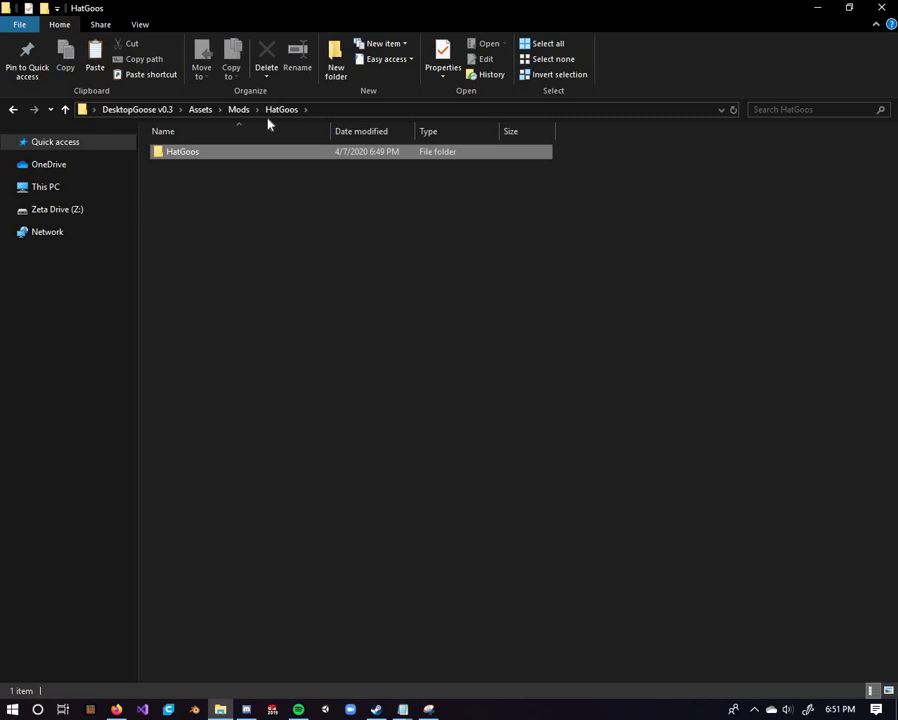
pyautogui.press('Return')
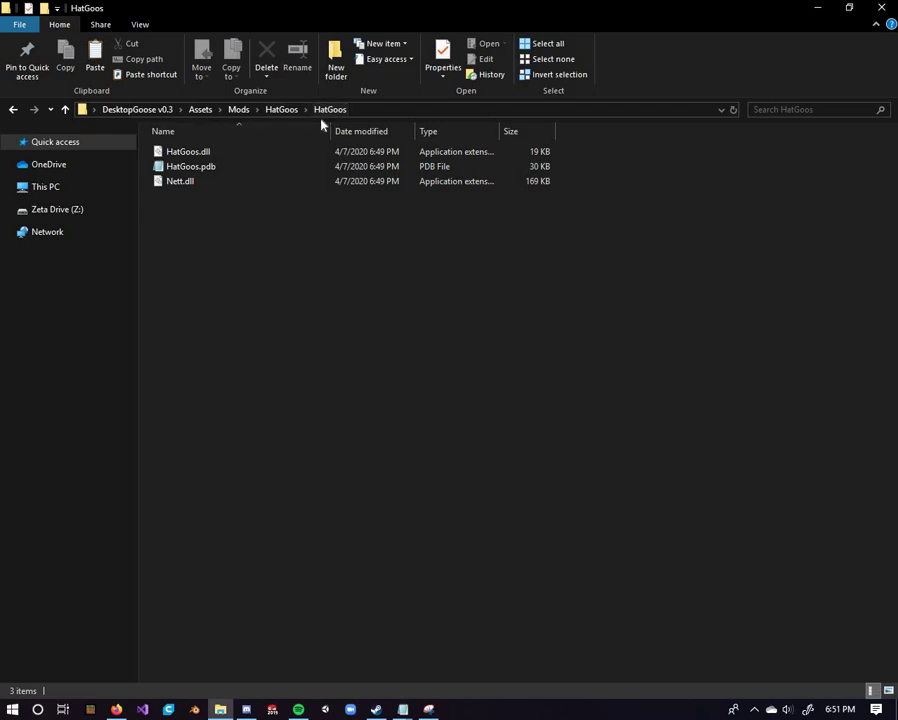
pyautogui.moveTo(190, 141); pyautogui.dragTo(404, 316)
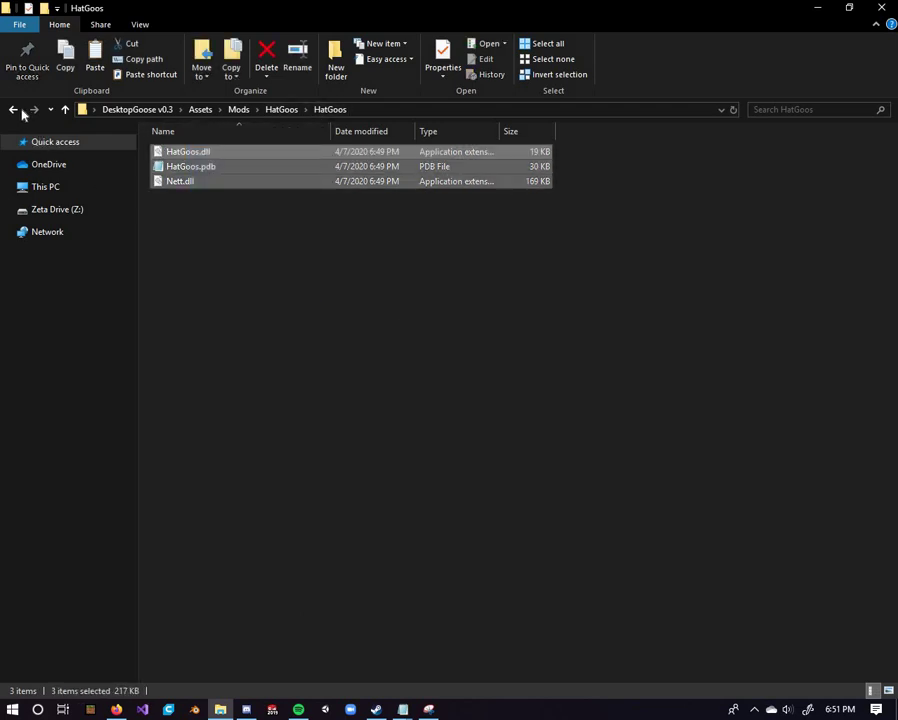
pyautogui.hotkey('alt', 'Left')
pyautogui.click(200, 214)
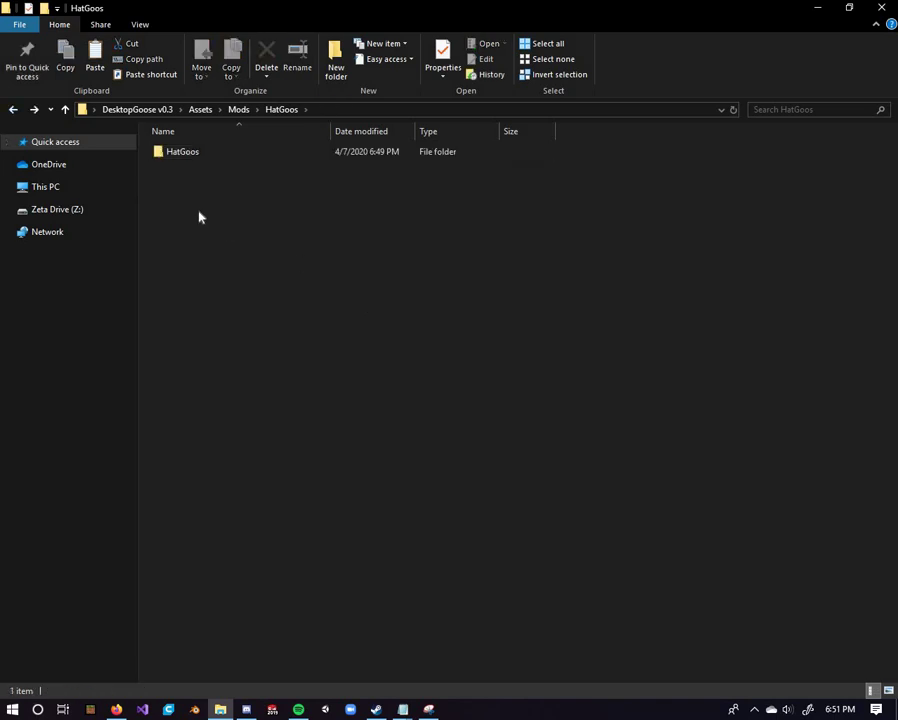
pyautogui.hotkey('ctrl', 'v')
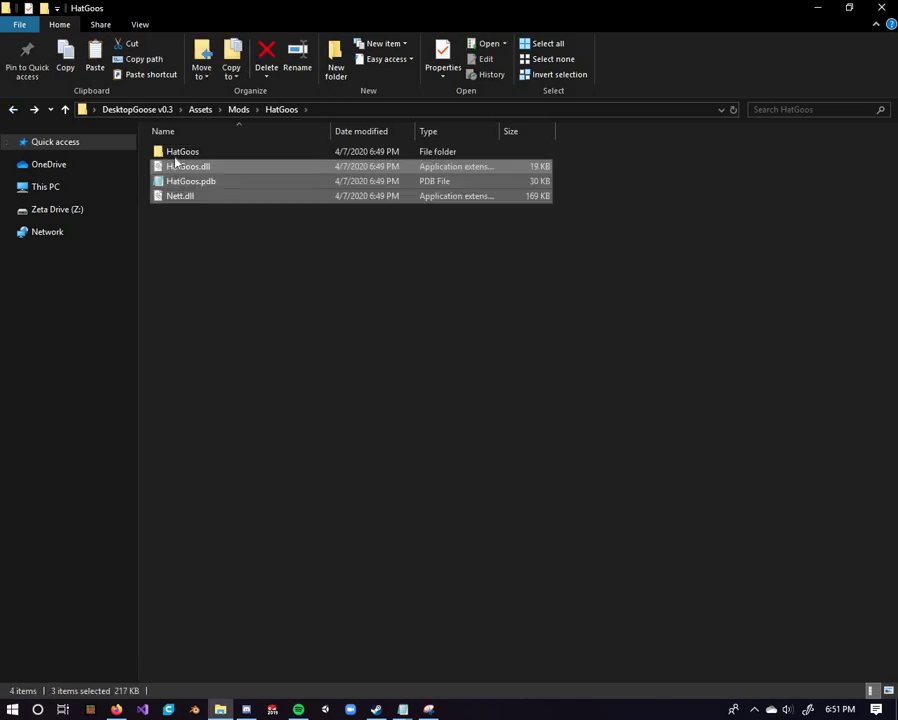
# Delete the leftover inner HatGoos folder and check the outer HatGoos folder's contents from the Mods folder
pyautogui.click(181, 152)
pyautogui.press('Delete')
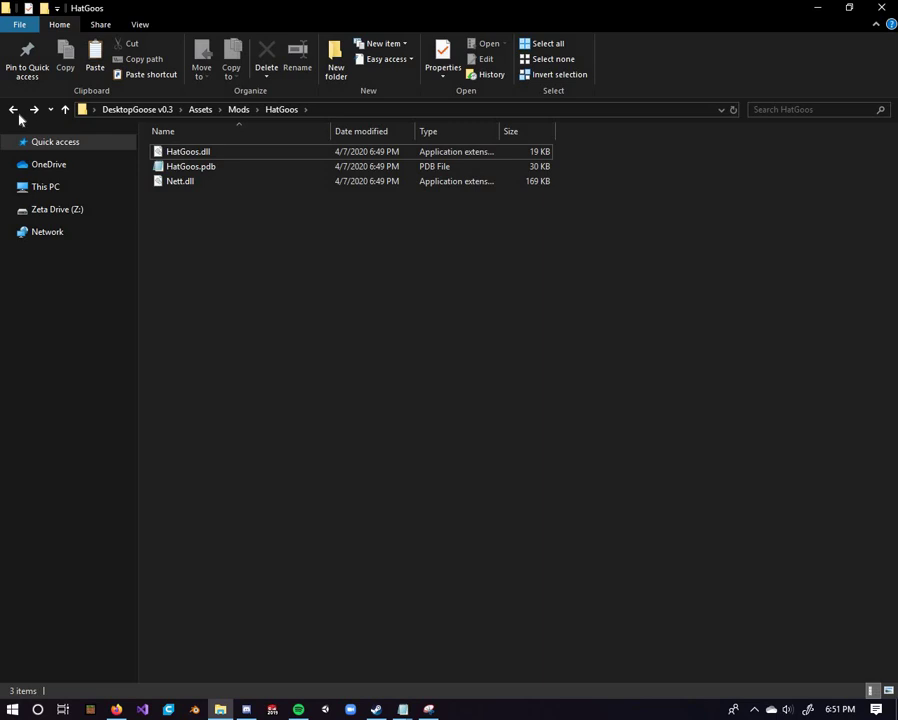
pyautogui.hotkey('alt', 'Up')
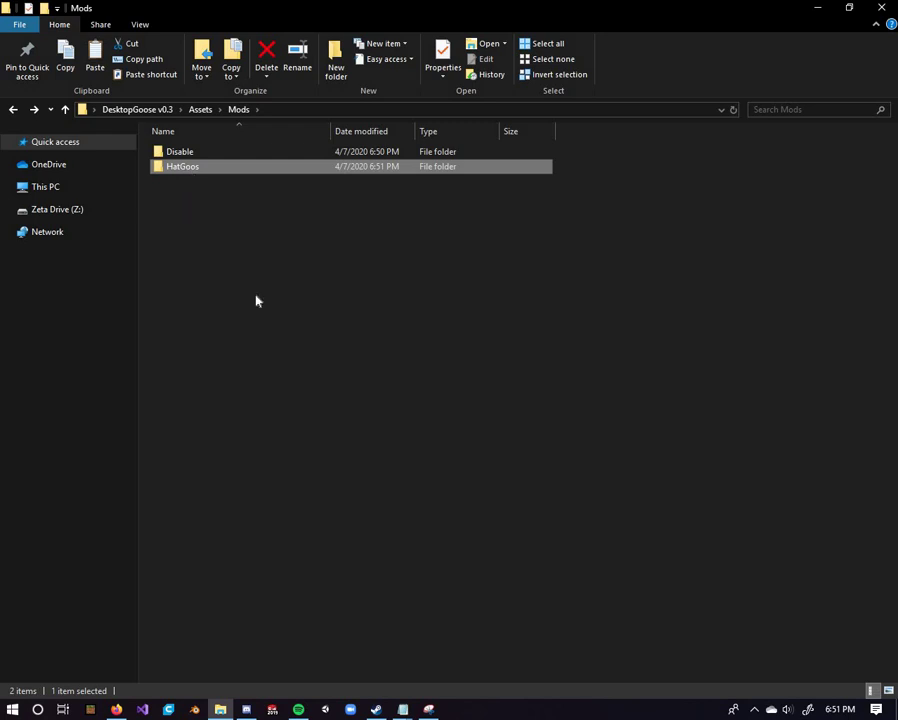
pyautogui.press('Return')
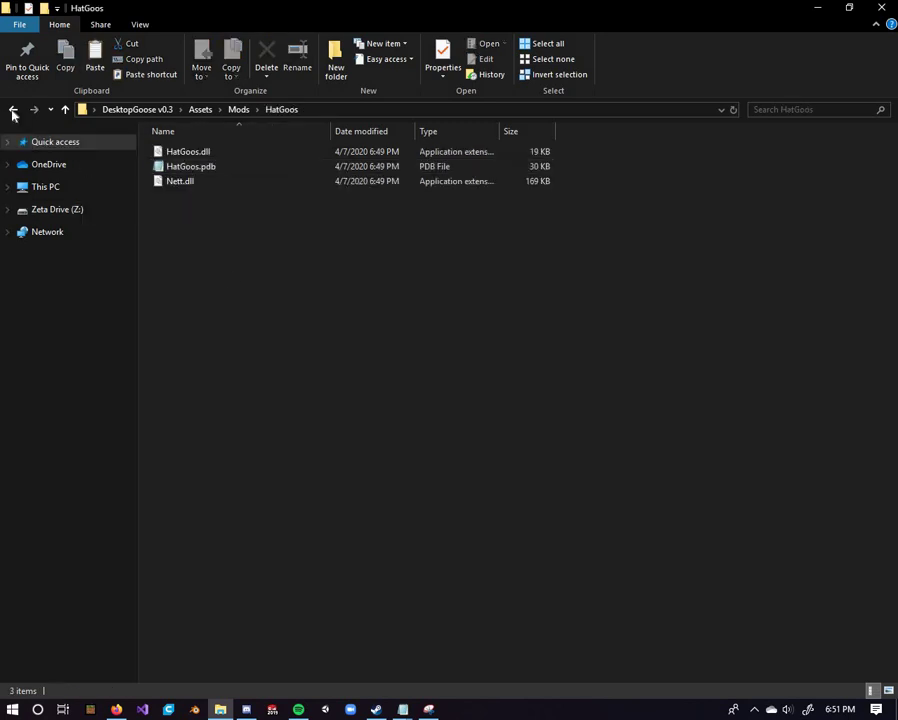
pyautogui.click(13, 112)
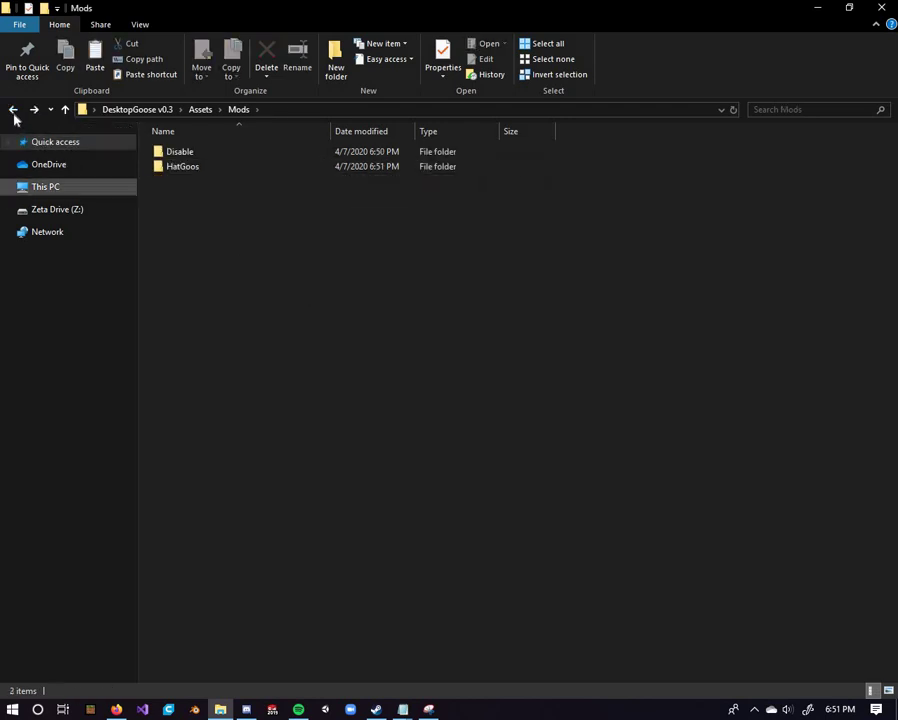
# Return to the DesktopGoose v0.3 folder and run GooseDesktop.exe, agreeing to enable mods
pyautogui.click(13, 112)
pyautogui.click(13, 112)
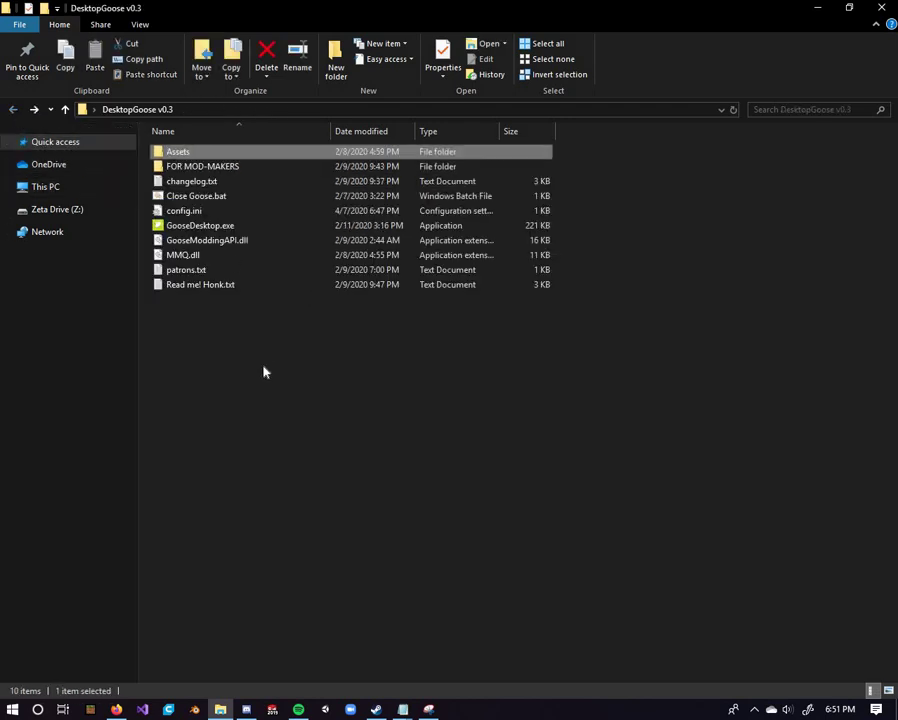
pyautogui.click(215, 228)
pyautogui.doubleClick(215, 228)
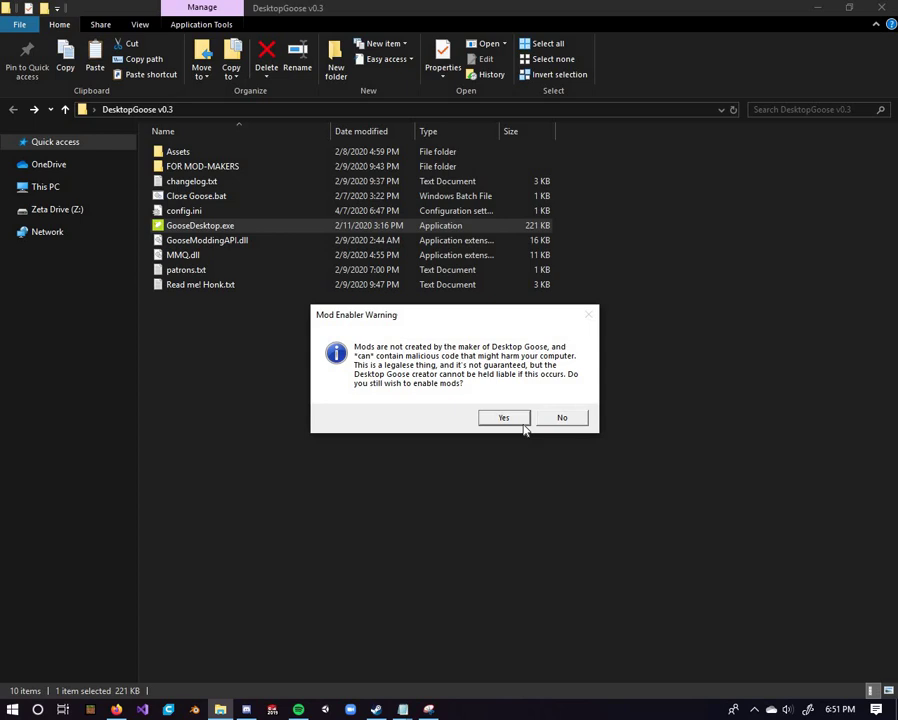
pyautogui.click(505, 418)
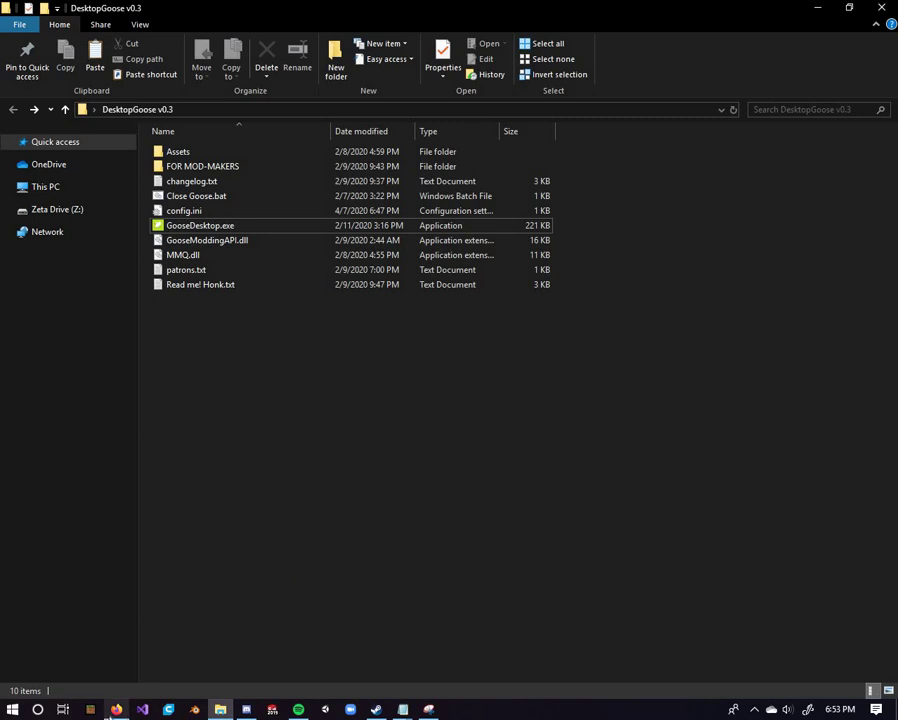
# Switch to Firefox and follow the Launcher Download link on the ResourceHub home page
pyautogui.moveTo(109, 715)
pyautogui.click(180, 600)
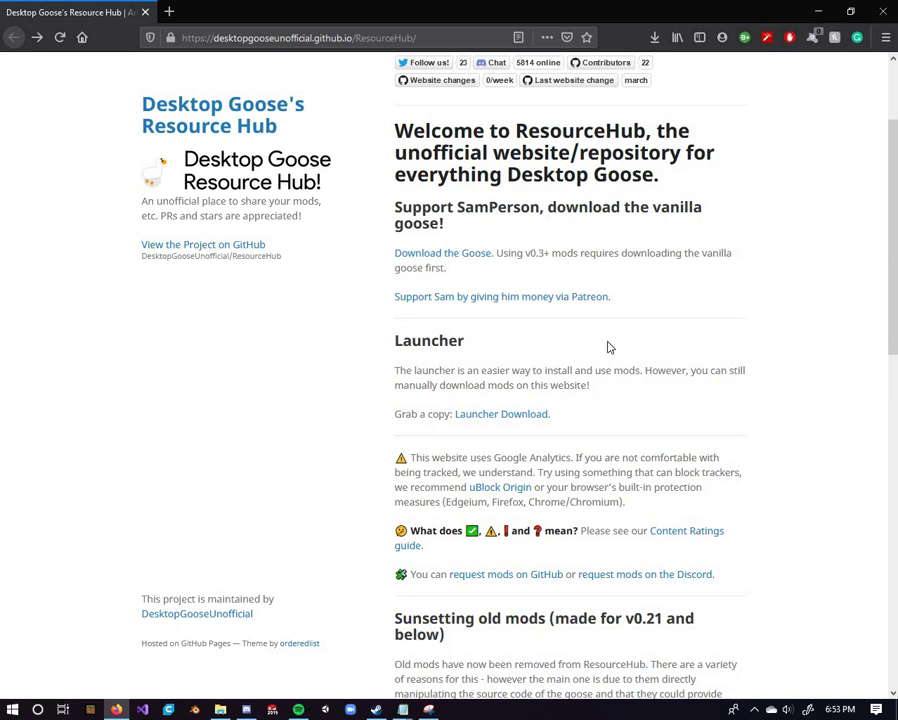
pyautogui.scroll(-2, 530, 356)
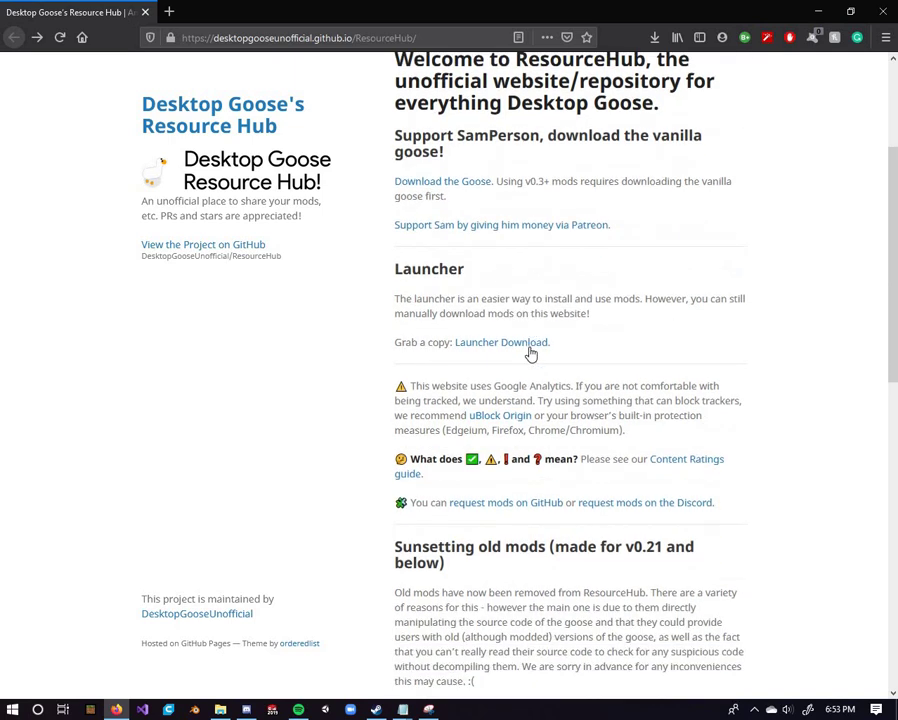
pyautogui.click(510, 342)
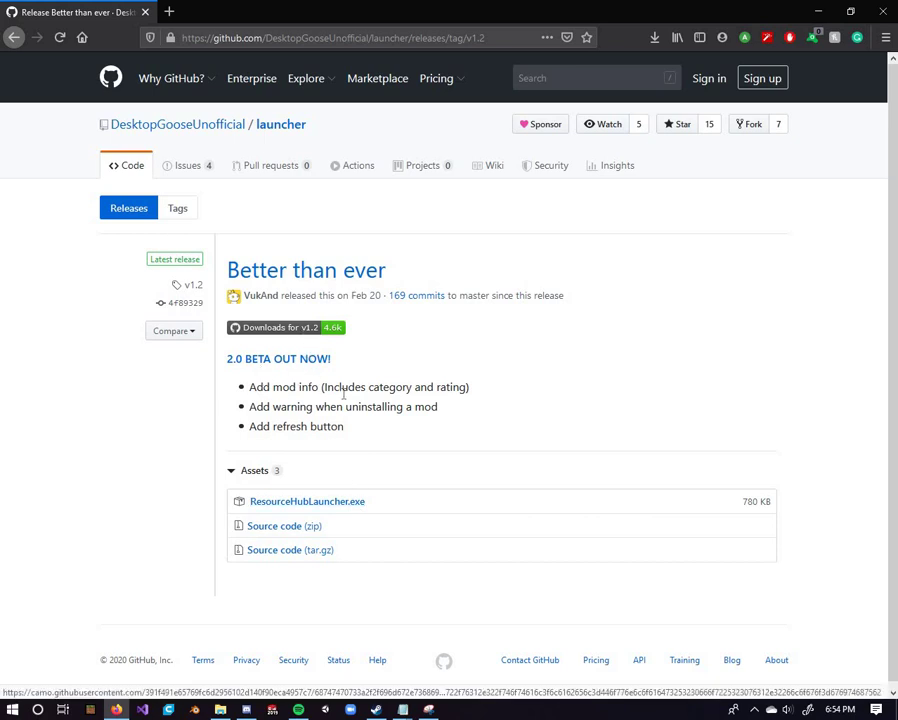
# Download ResourceHubLauncher.exe from the v1.2 release and run it from the desktop
pyautogui.click(351, 507)
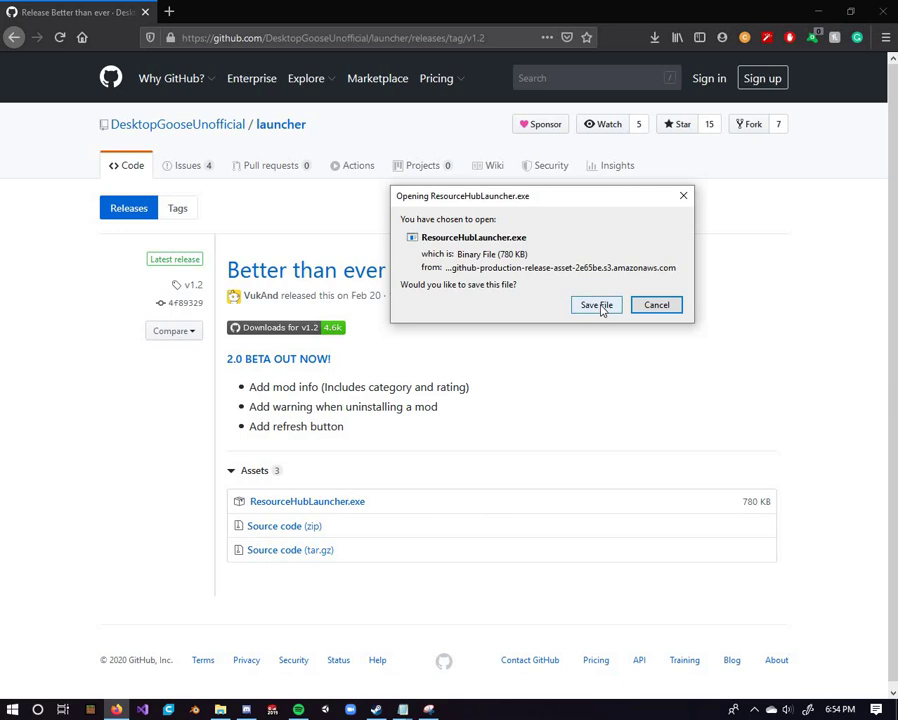
pyautogui.press('Return')
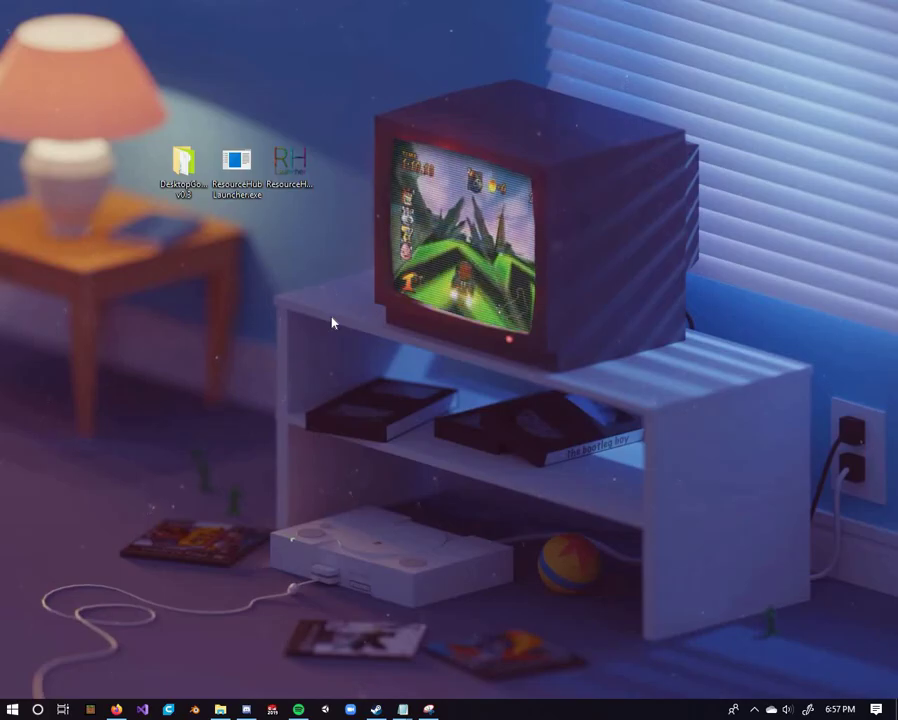
pyautogui.doubleClick(238, 171)
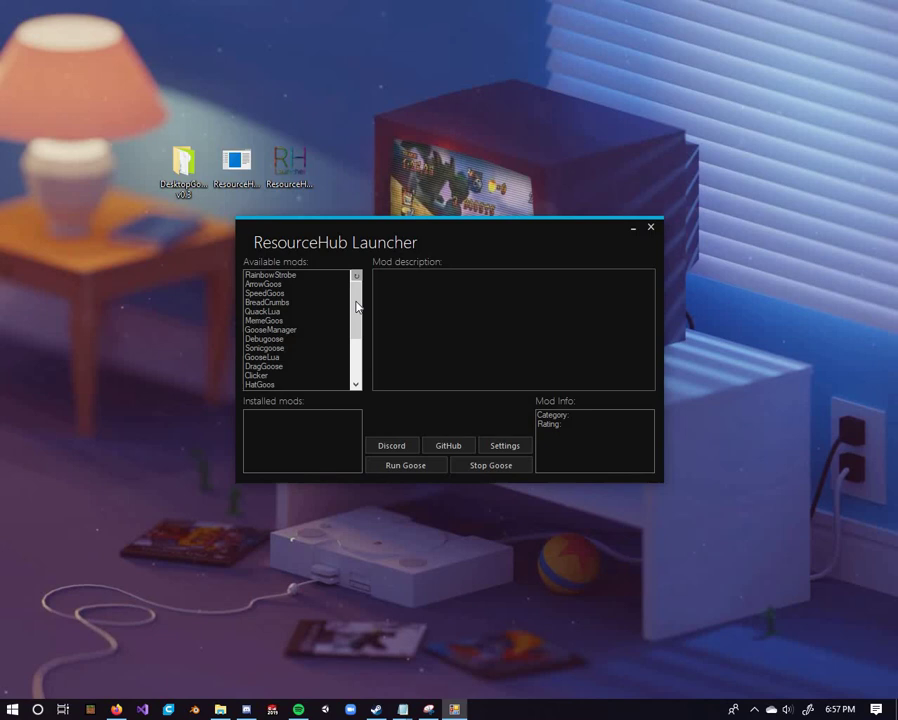
# Browse the available mods, try to install HatGoos automatically, and acknowledge the manual installation notice
pyautogui.scroll(-3, 381, 316)
pyautogui.scroll(3, 375, 303)
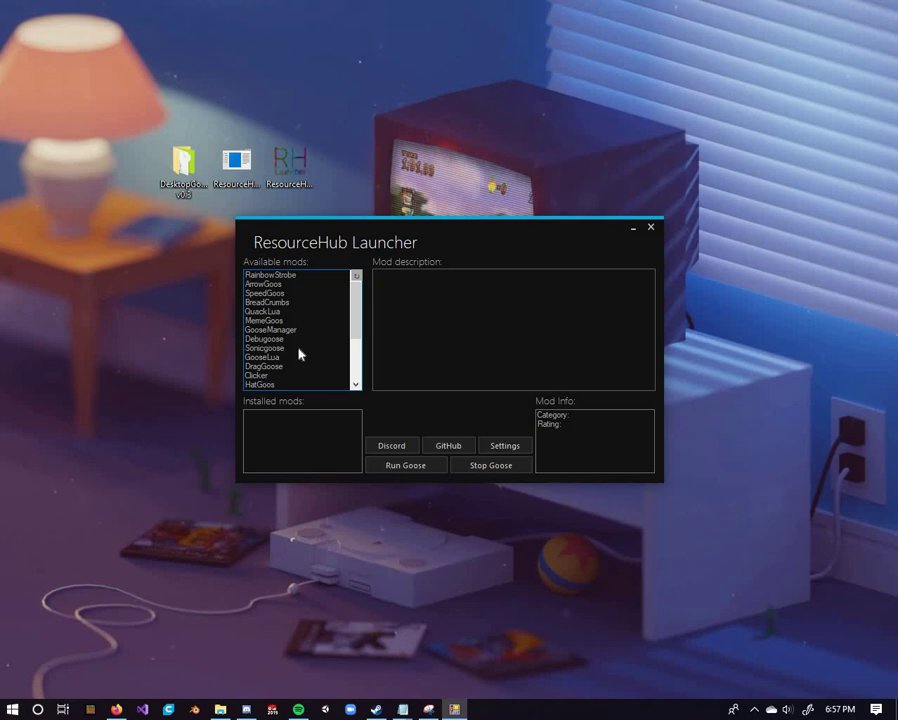
pyautogui.scroll(-2, 296, 352)
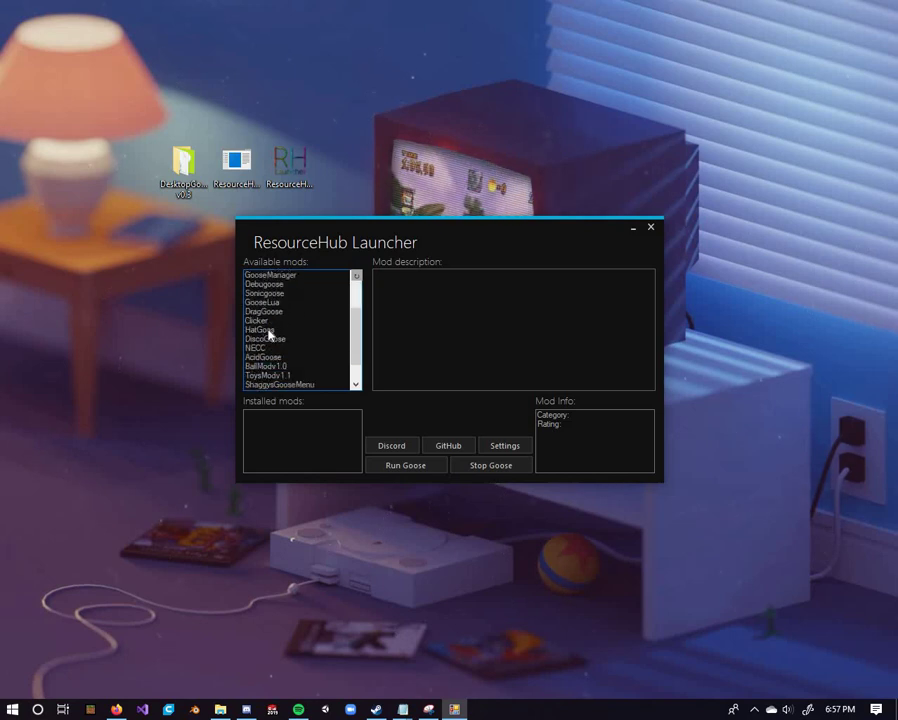
pyautogui.click(270, 331)
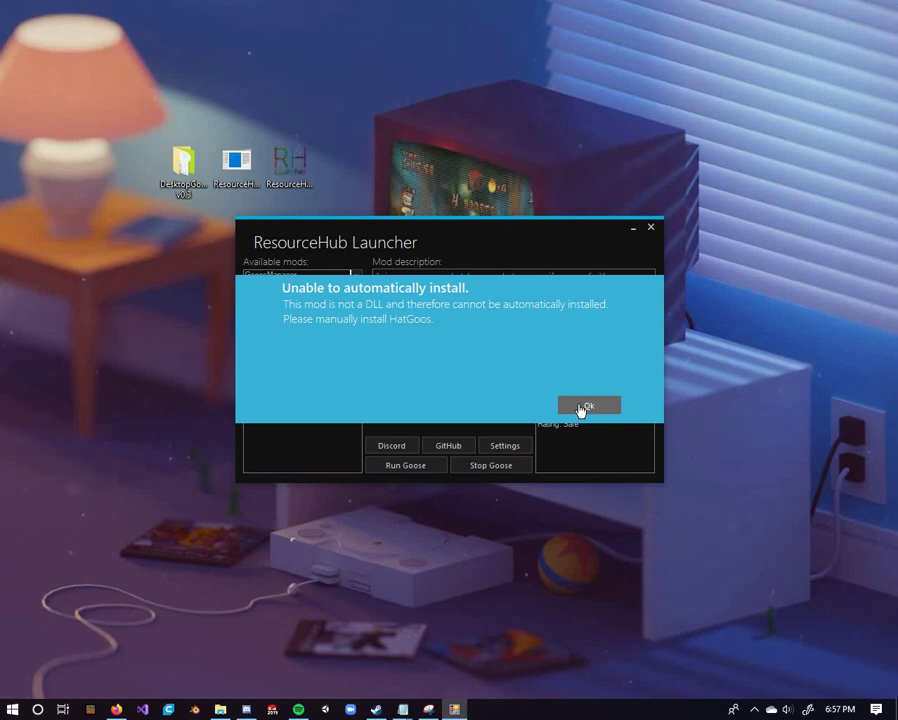
pyautogui.click(580, 409)
pyautogui.click(520, 410)
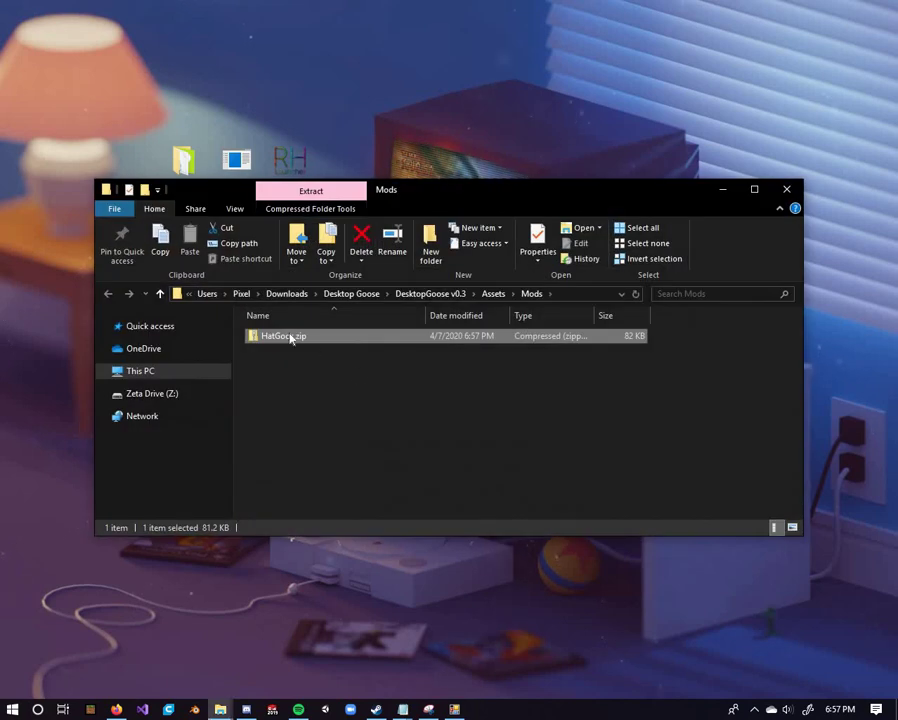
# Extract HatGoos.zip in the Mods folder, then delete the zip file
pyautogui.rightClick(288, 336)
pyautogui.click(462, 364)
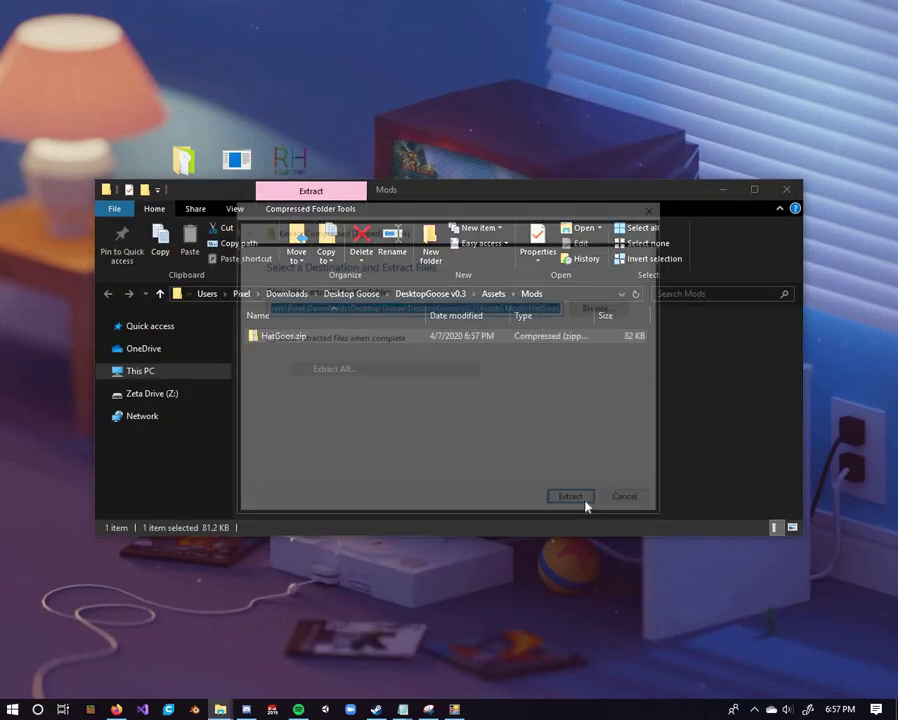
pyautogui.press('Return')
pyautogui.click(290, 362)
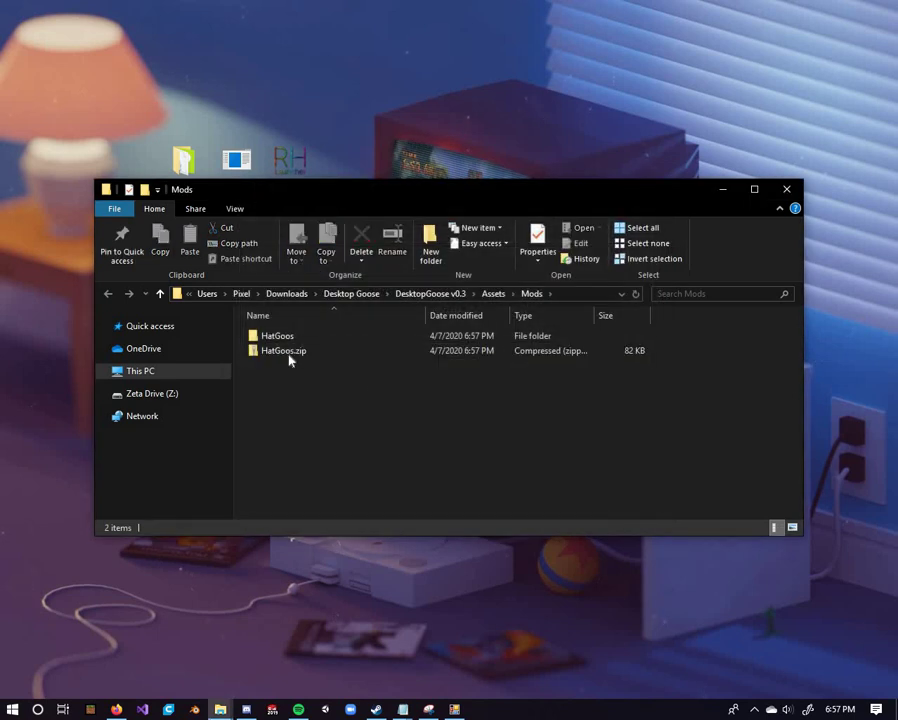
pyautogui.click(291, 363)
pyautogui.press('Delete')
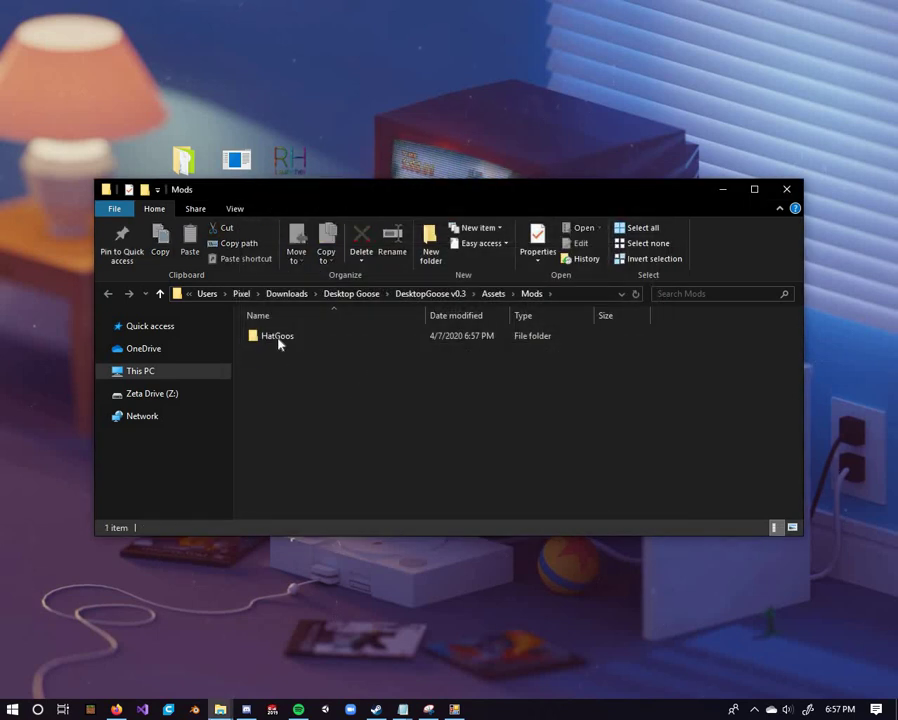
# Move HatGoos.dll, HatGoos.pdb and Nett.dll from the inner HatGoos folder into the outer one and delete the inner folder
pyautogui.doubleClick(279, 342)
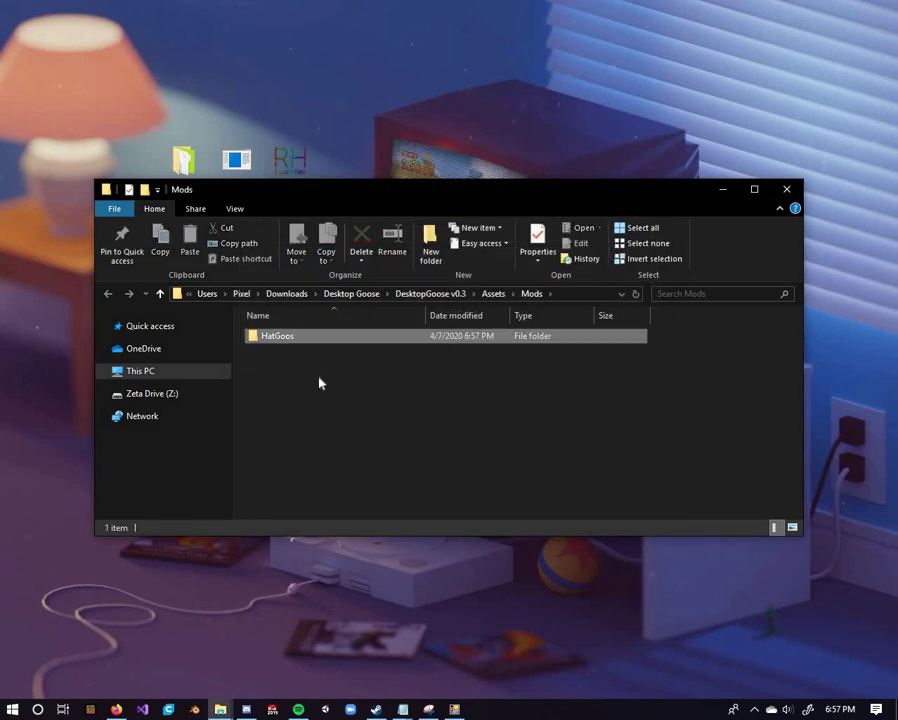
pyautogui.doubleClick(280, 336)
pyautogui.moveTo(364, 420); pyautogui.dragTo(286, 330)
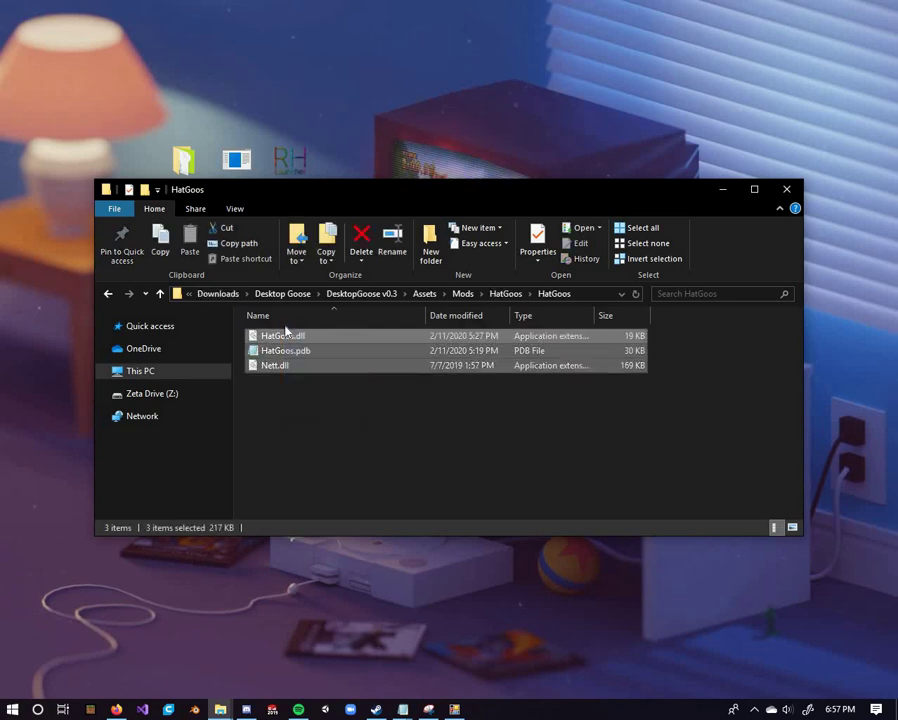
pyautogui.click(108, 293)
pyautogui.click(320, 403)
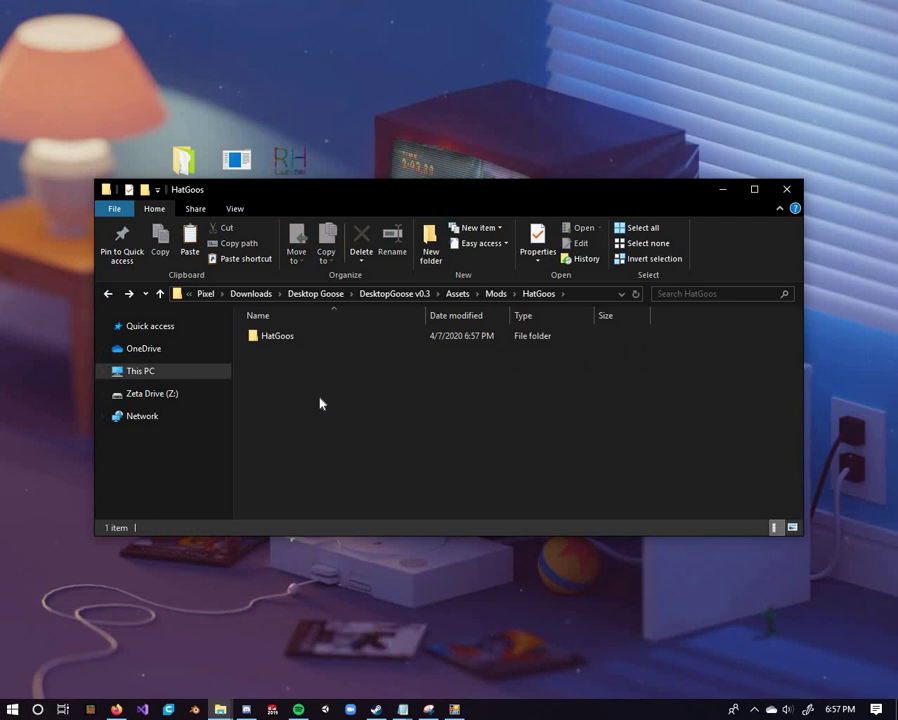
pyautogui.hotkey('ctrl', 'v')
pyautogui.click(280, 336)
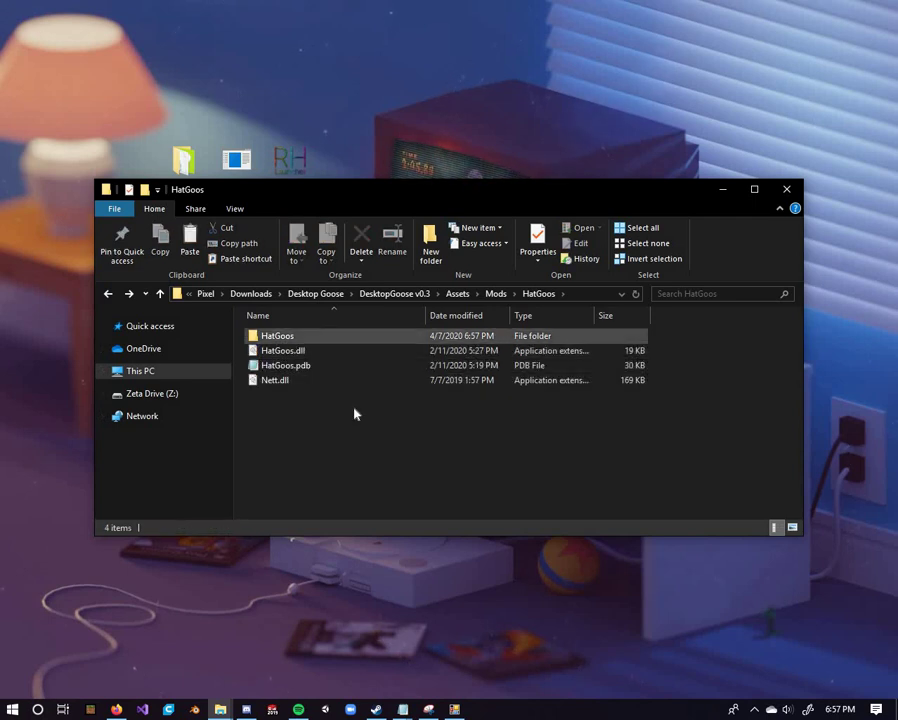
pyautogui.press('Delete')
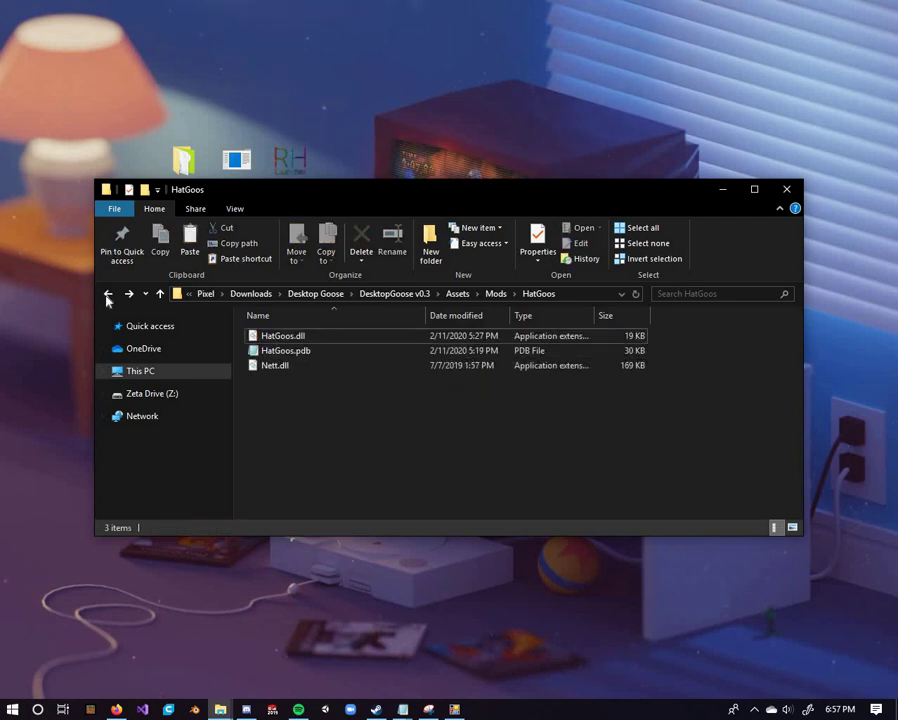
pyautogui.hotkey('alt', 'Up')
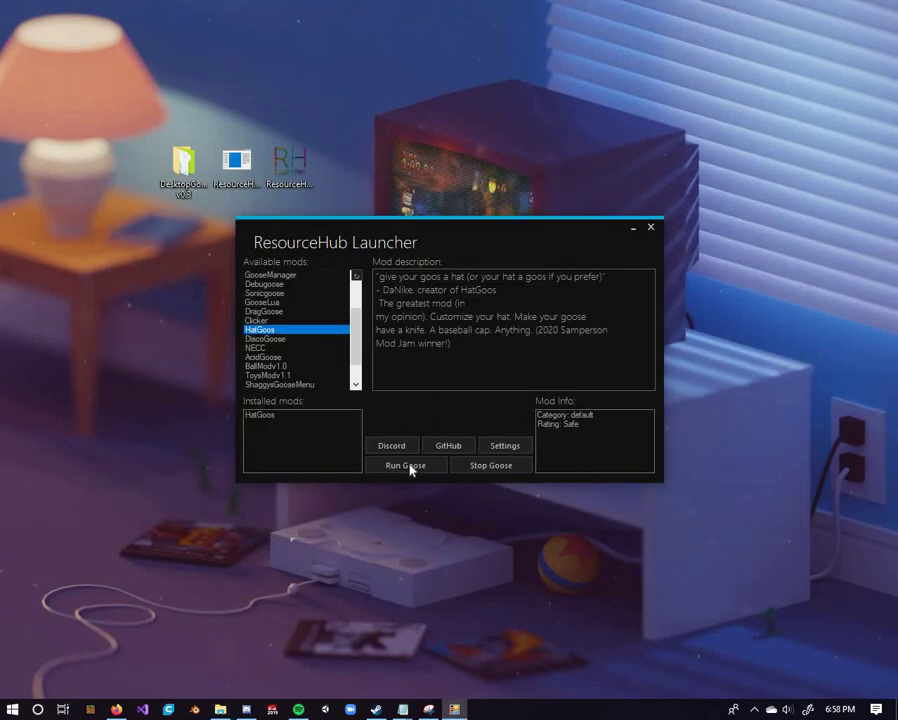
# Run the goose from the launcher, agree to enable mods, and close the launcher
pyautogui.click(428, 474)
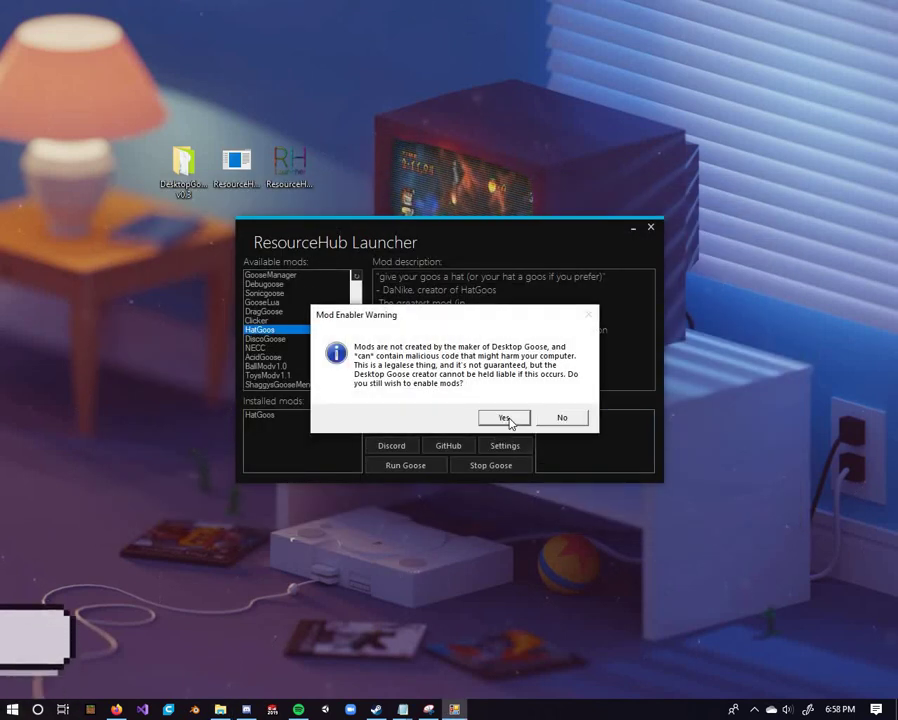
pyautogui.click(508, 419)
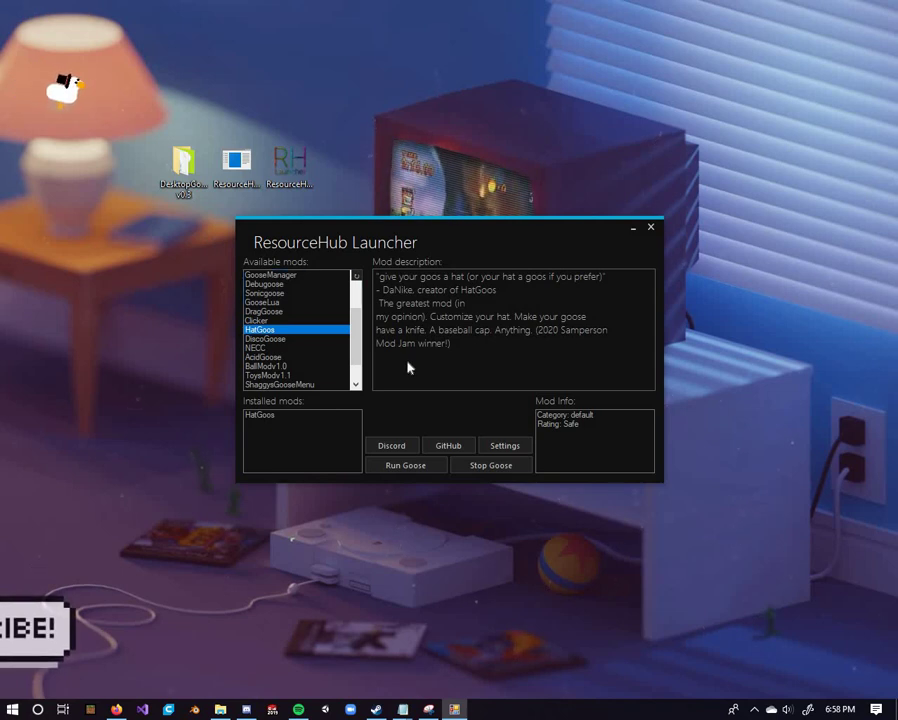
pyautogui.click(651, 227)
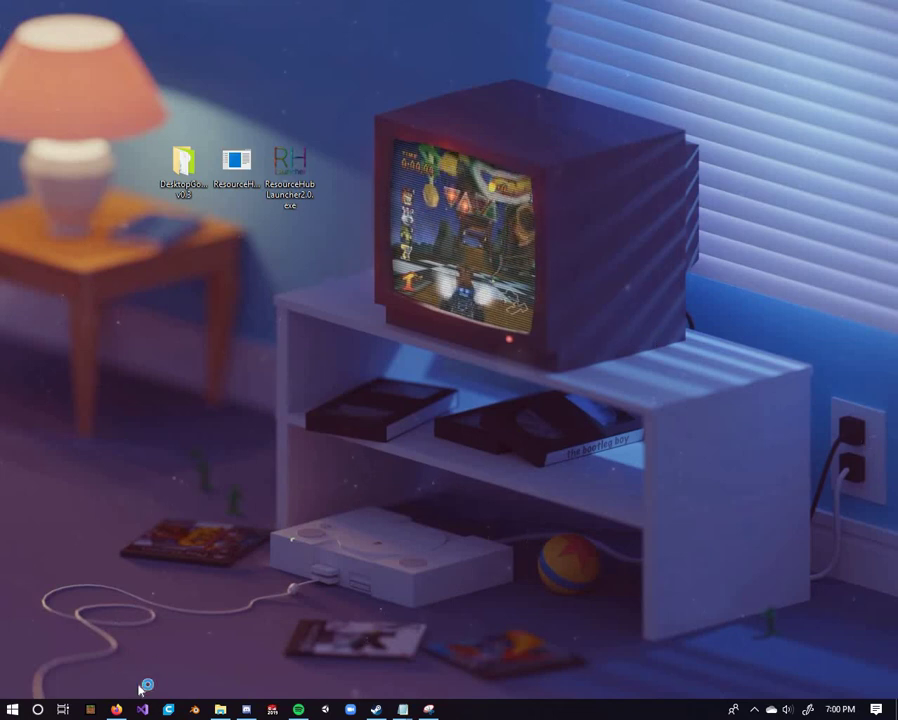
# Switch to Firefox to view the launcher's 2.0 (BETA 1) release page, then run ResourceHub Launcher 2.0 from the desktop
pyautogui.click(118, 711)
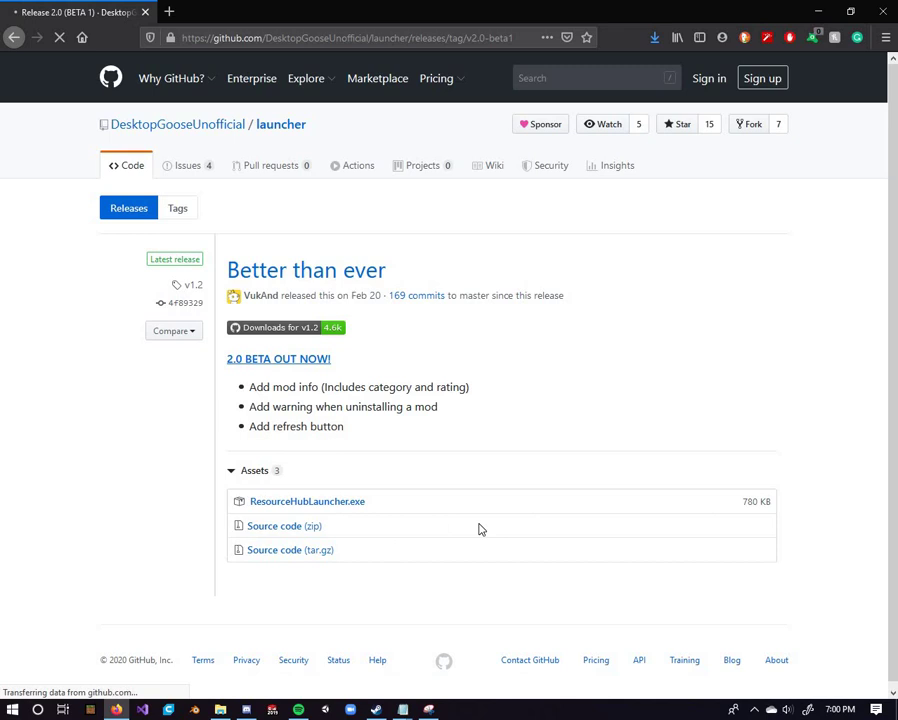
pyautogui.scroll(-1, 306, 490)
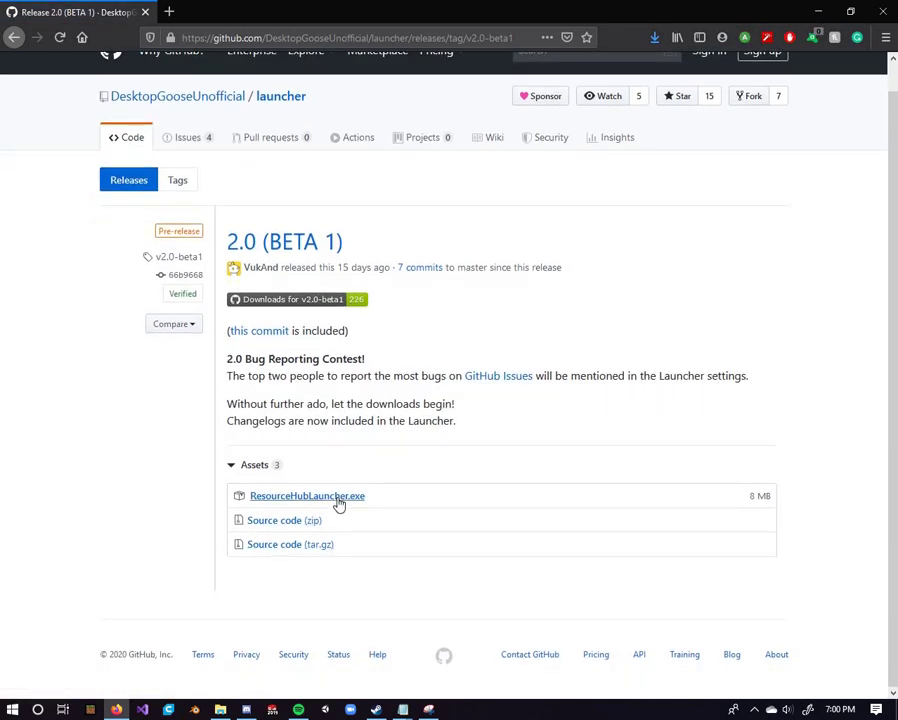
pyautogui.click(604, 305)
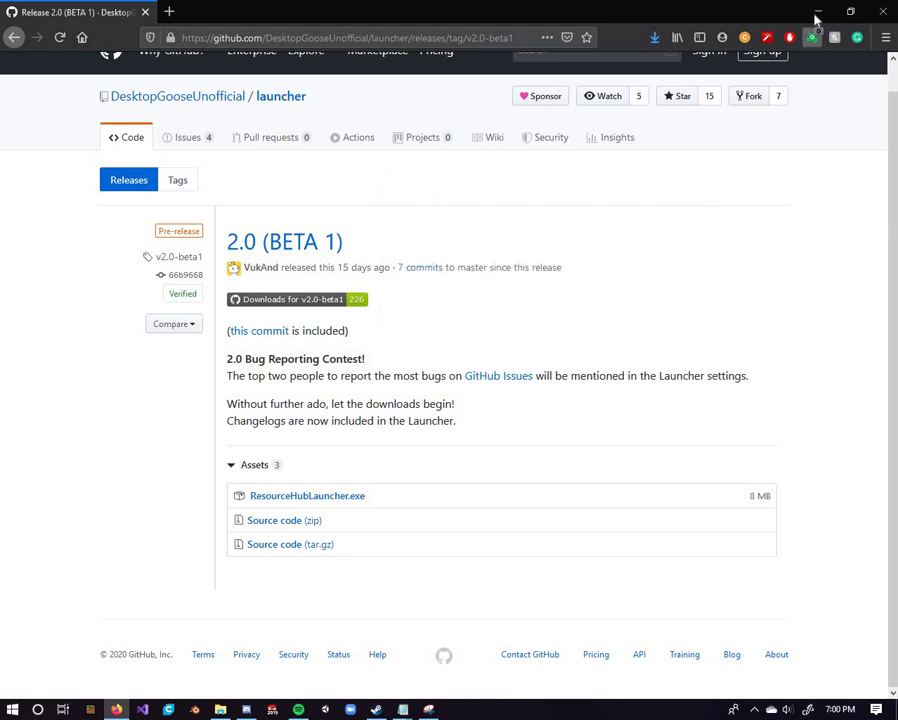
pyautogui.click(815, 14)
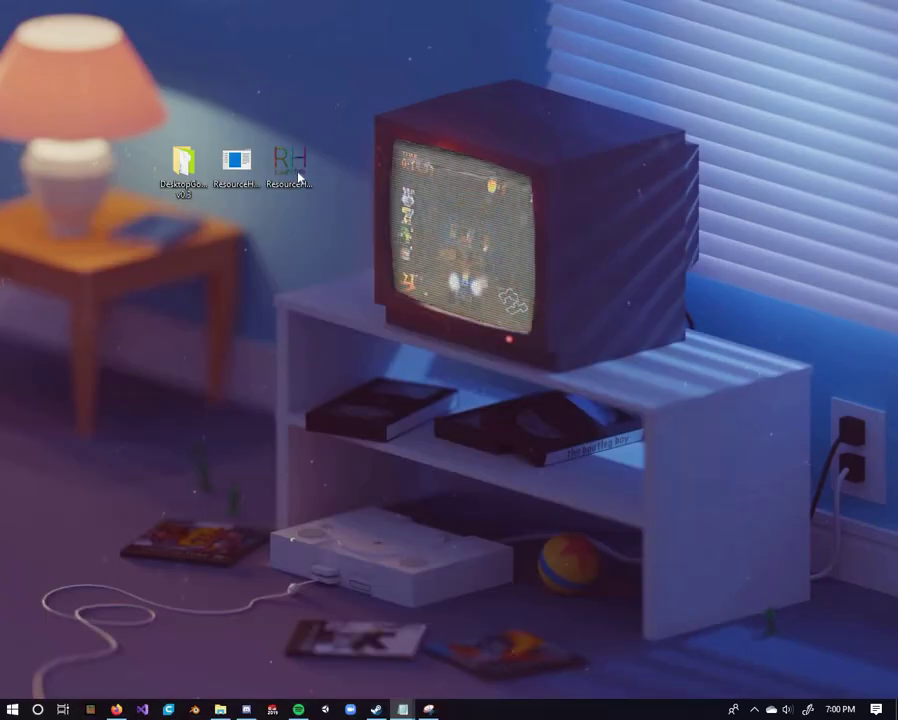
pyautogui.doubleClick(297, 175)
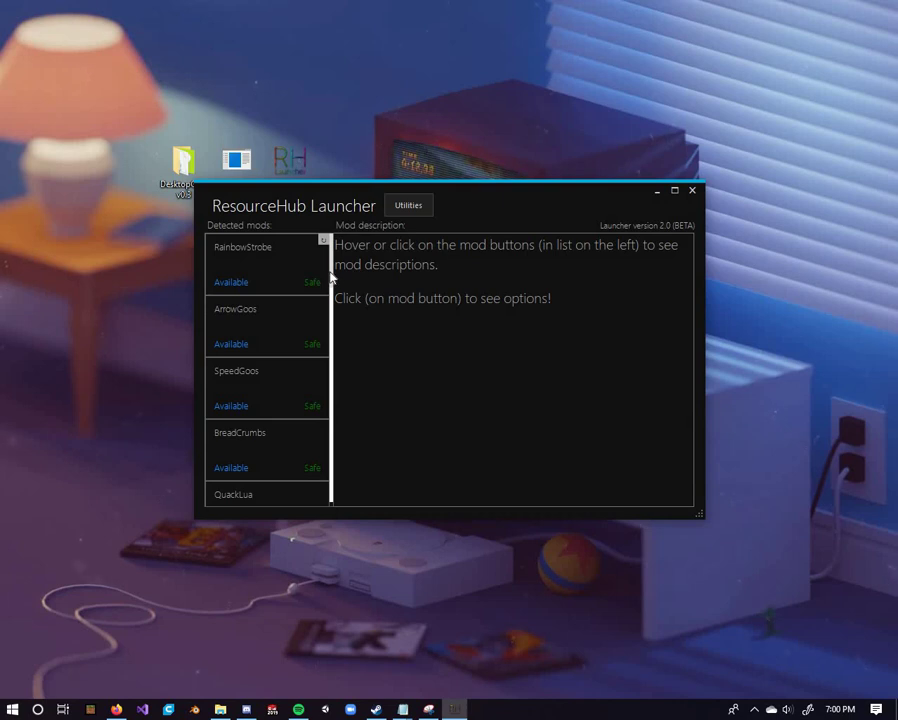
# Look through the detected mods and examine the descriptions and options of ArrowGoos and SpeedGoos
pyautogui.scroll(-1, 341, 271)
pyautogui.scroll(1, 343, 271)
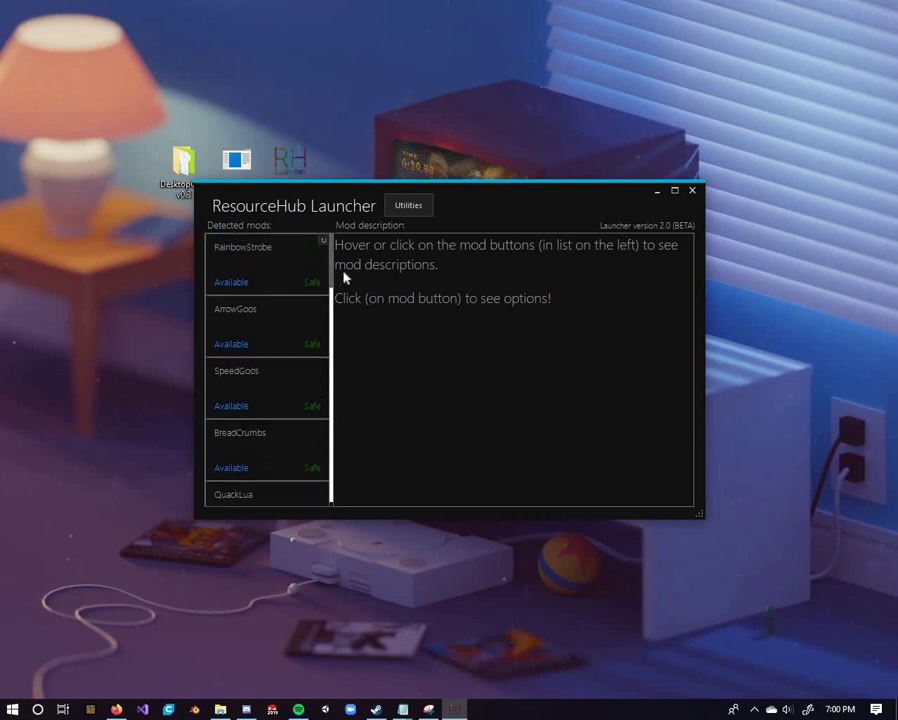
pyautogui.scroll(-2, 299, 283)
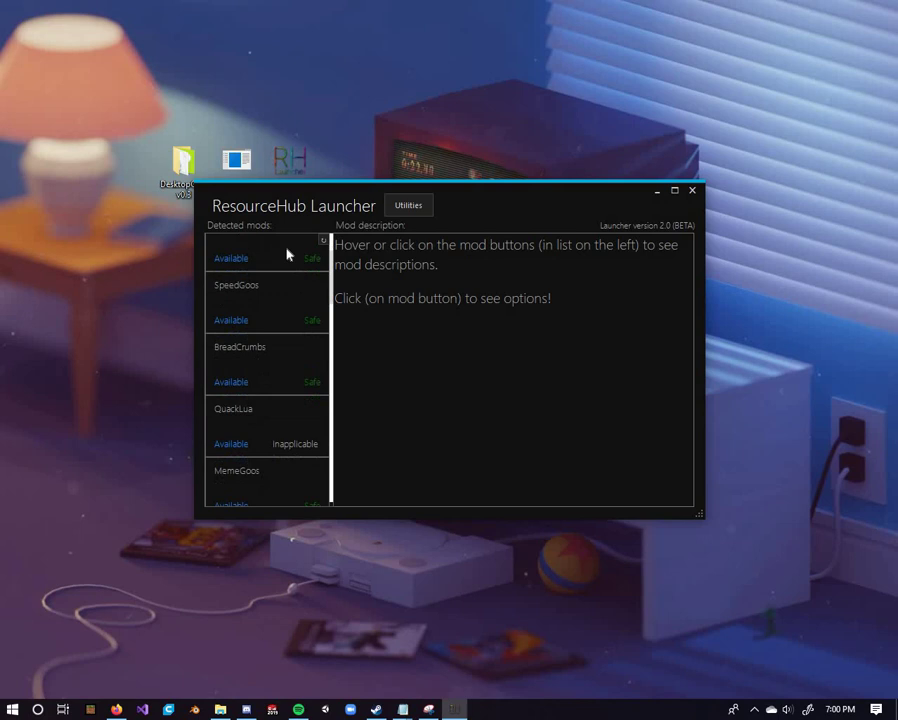
pyautogui.click(298, 282)
pyautogui.click(287, 250)
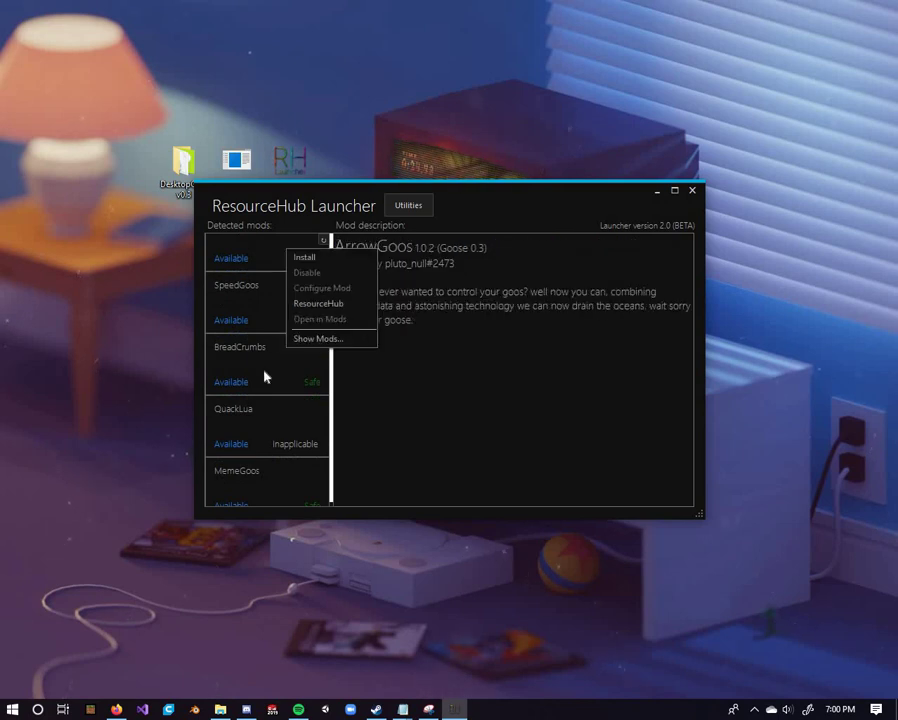
pyautogui.rightClick(245, 297)
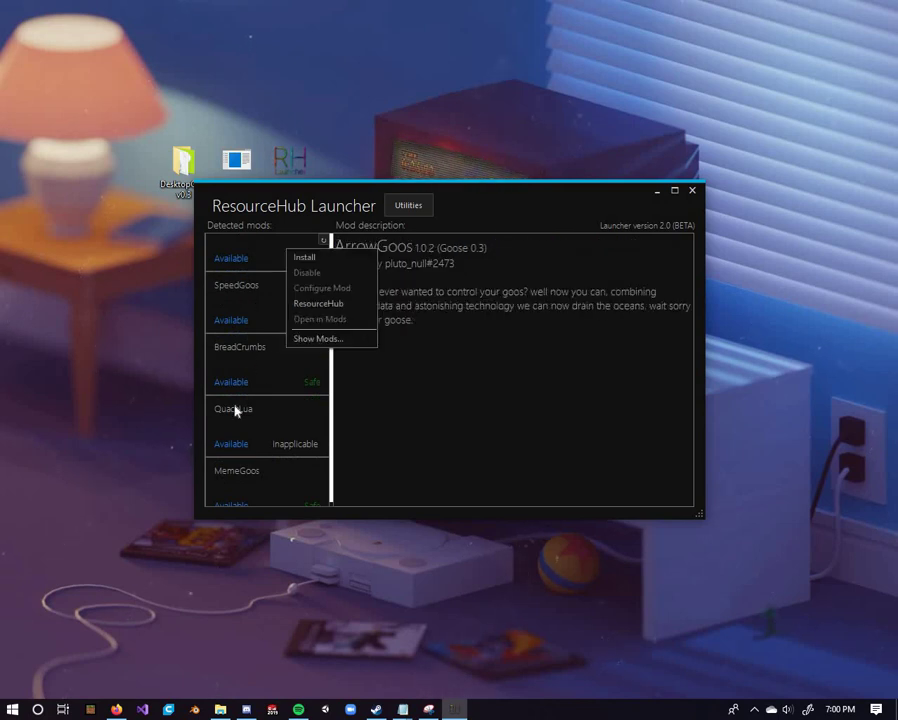
pyautogui.click(246, 434)
pyautogui.click(250, 326)
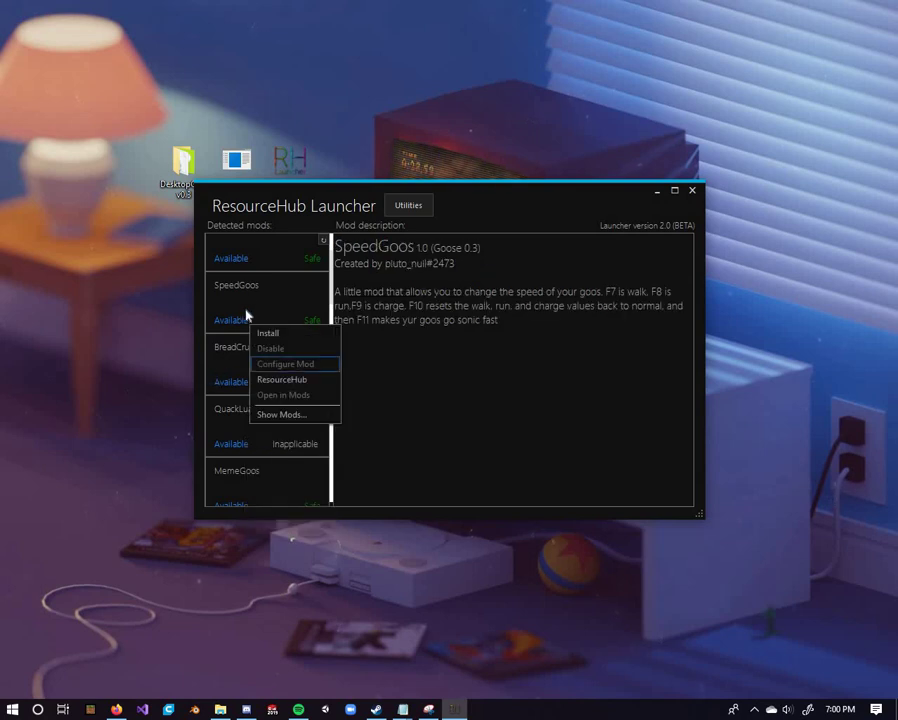
pyautogui.click(215, 356)
pyautogui.click(294, 293)
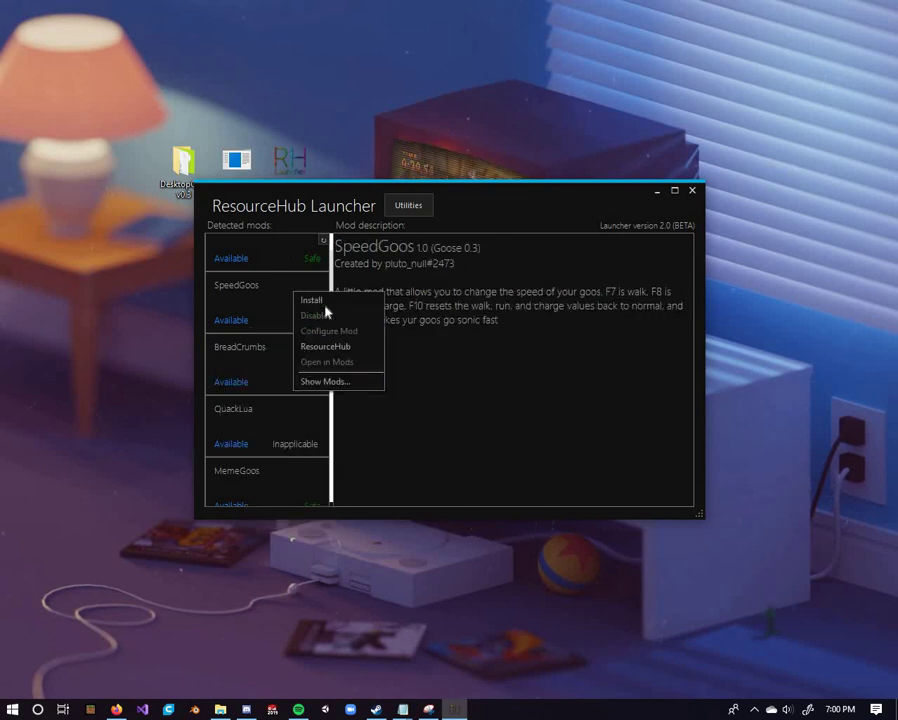
# Install the BreadCrumbs mod from the detected mods list
pyautogui.scroll(-1, 244, 360)
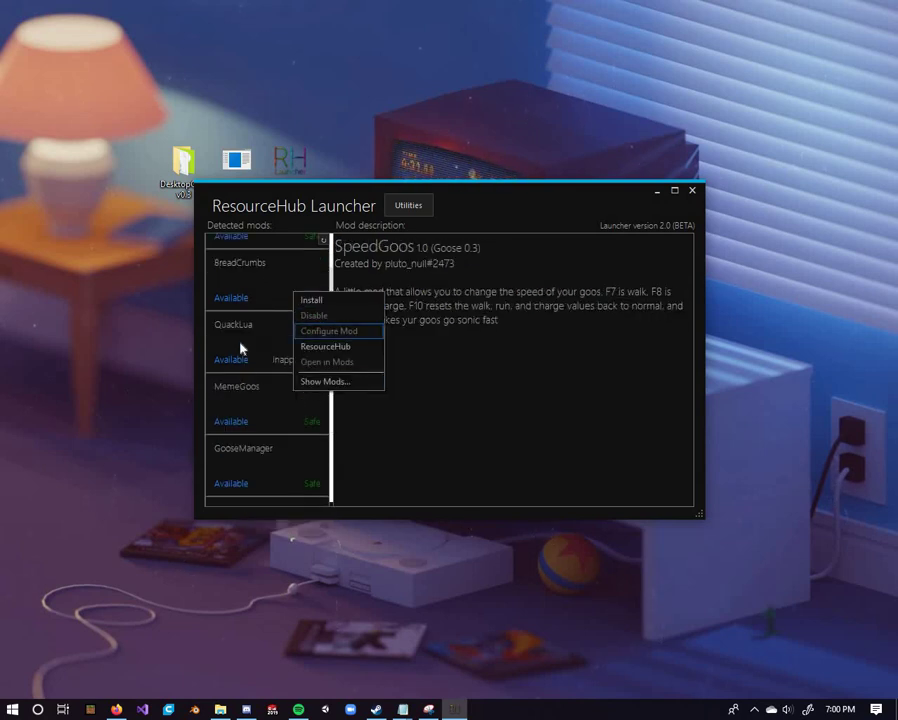
pyautogui.click(271, 295)
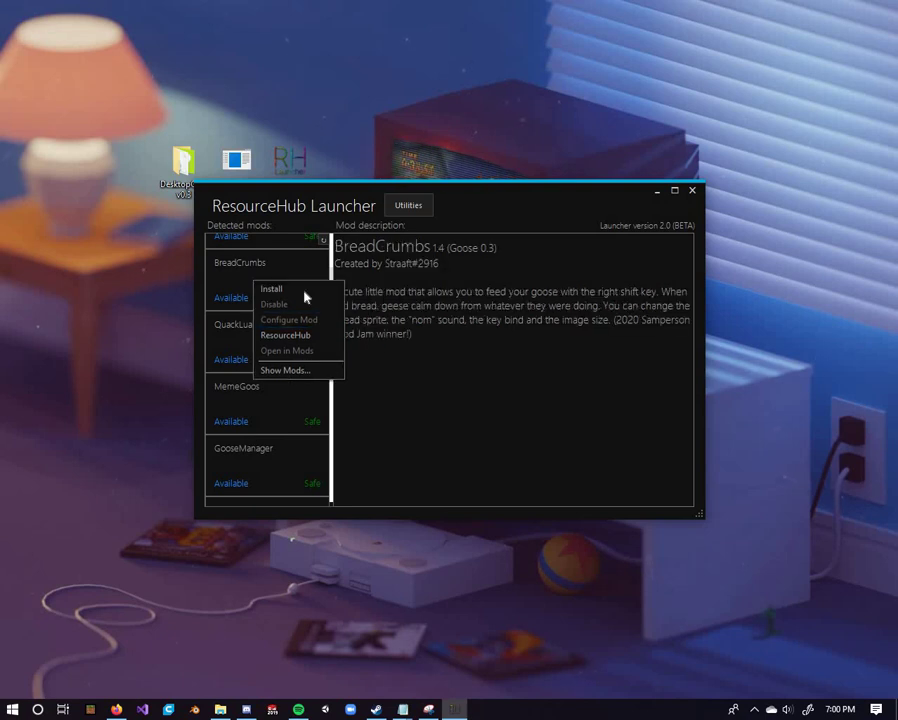
pyautogui.press('Return')
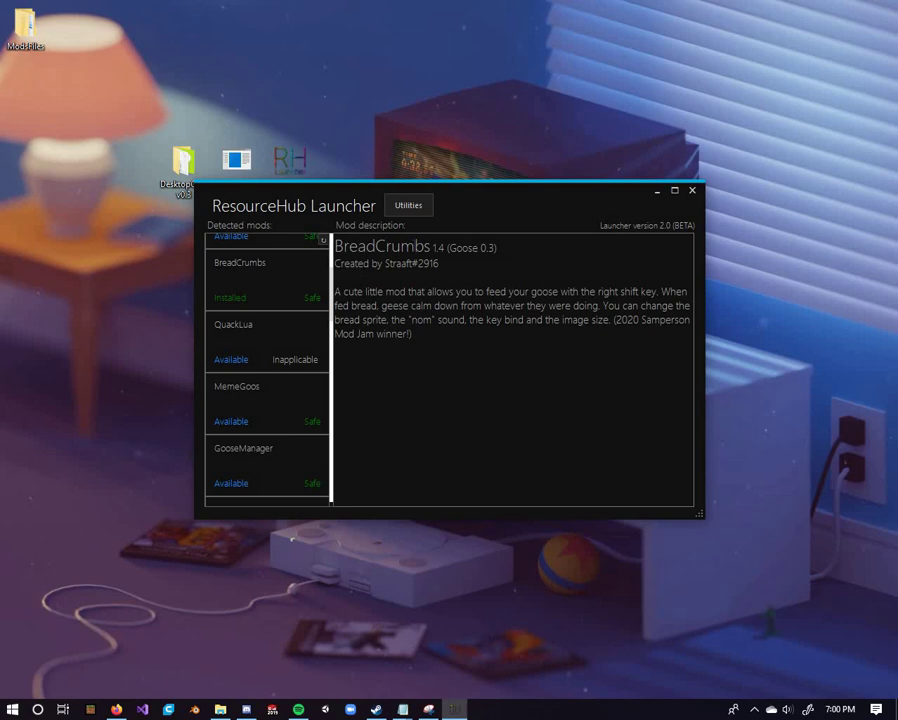
# Run the goose through the launcher's utilities, agree to enable mods, and feed it bread with the BreadCrumbs mod
pyautogui.click(419, 208)
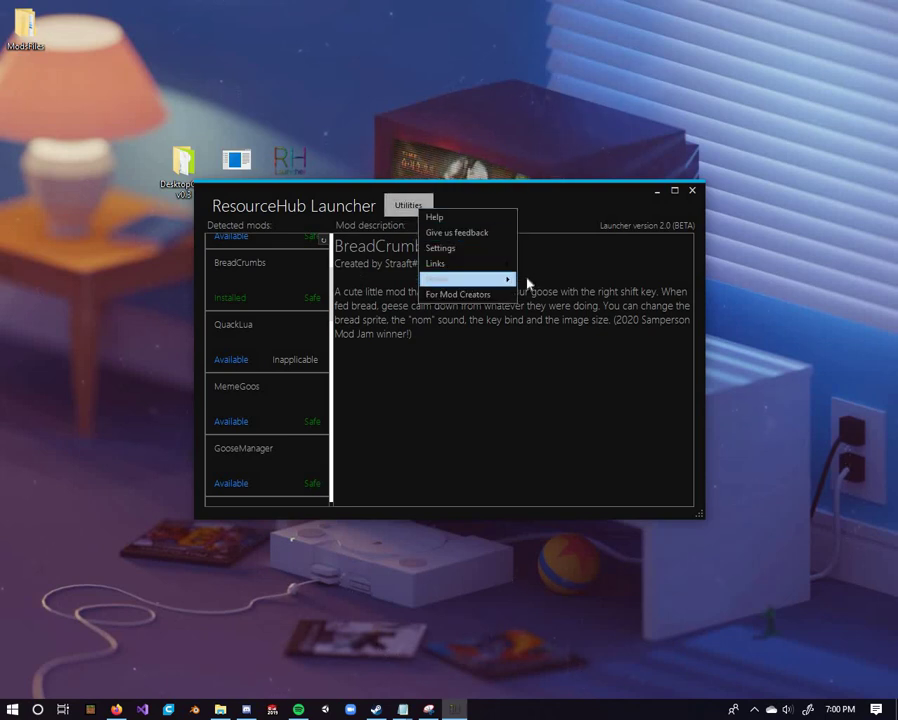
pyautogui.moveTo(505, 280)
pyautogui.click(532, 281)
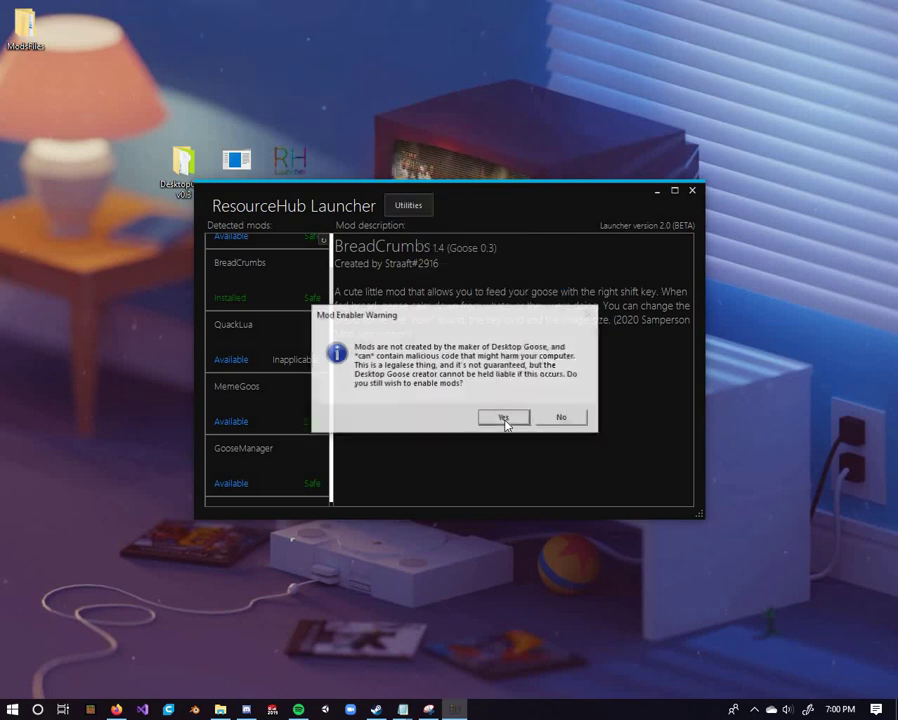
pyautogui.click(504, 418)
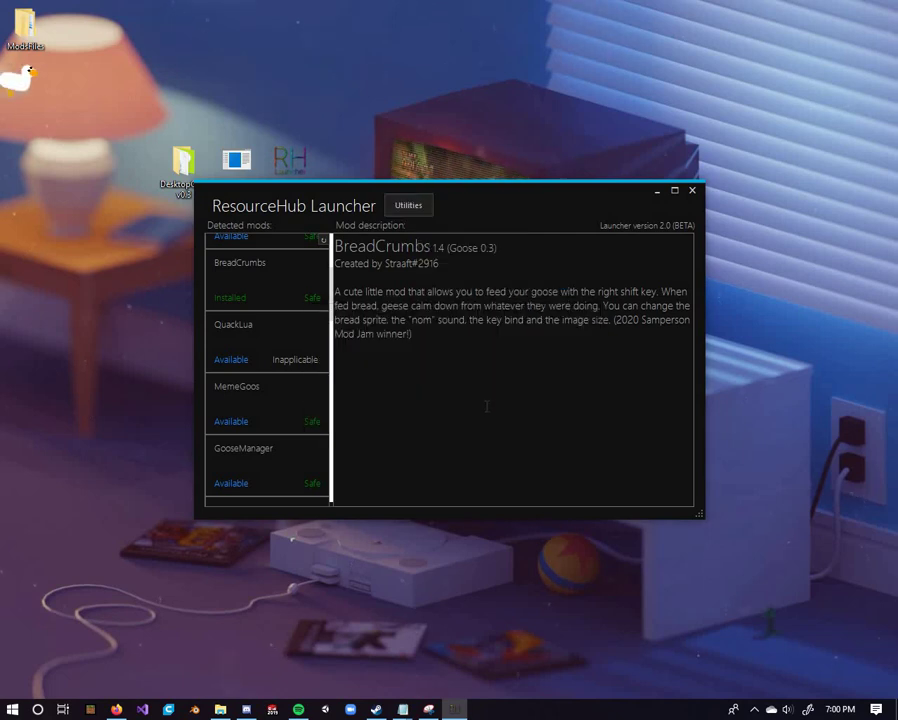
pyautogui.press('Shift_R')
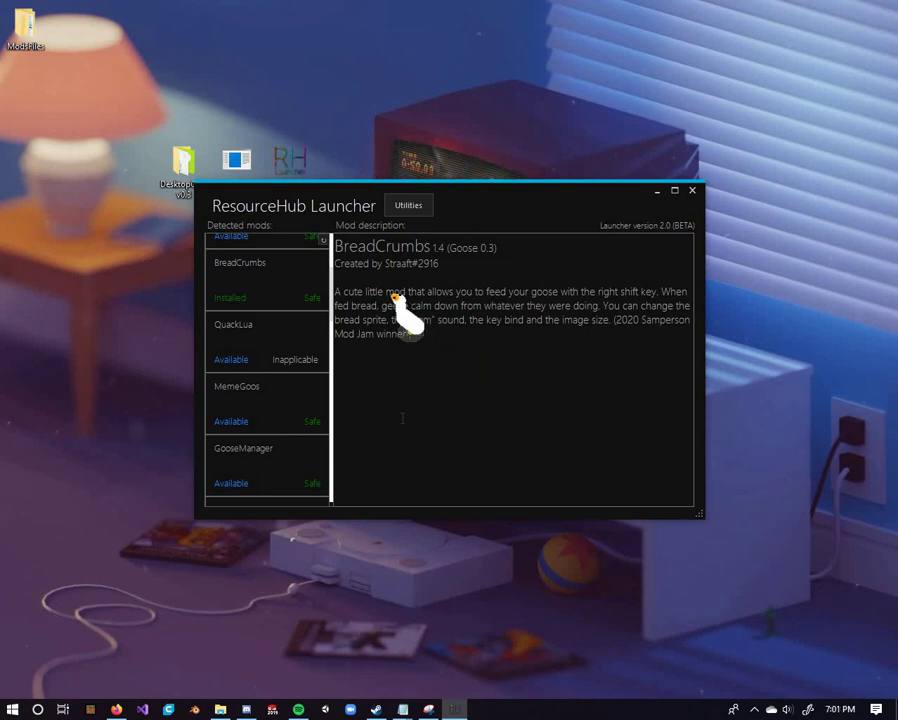
# Examine the MemeGoos and SpeedGoos mod descriptions, then close ResourceHub Launcher
pyautogui.click(302, 410)
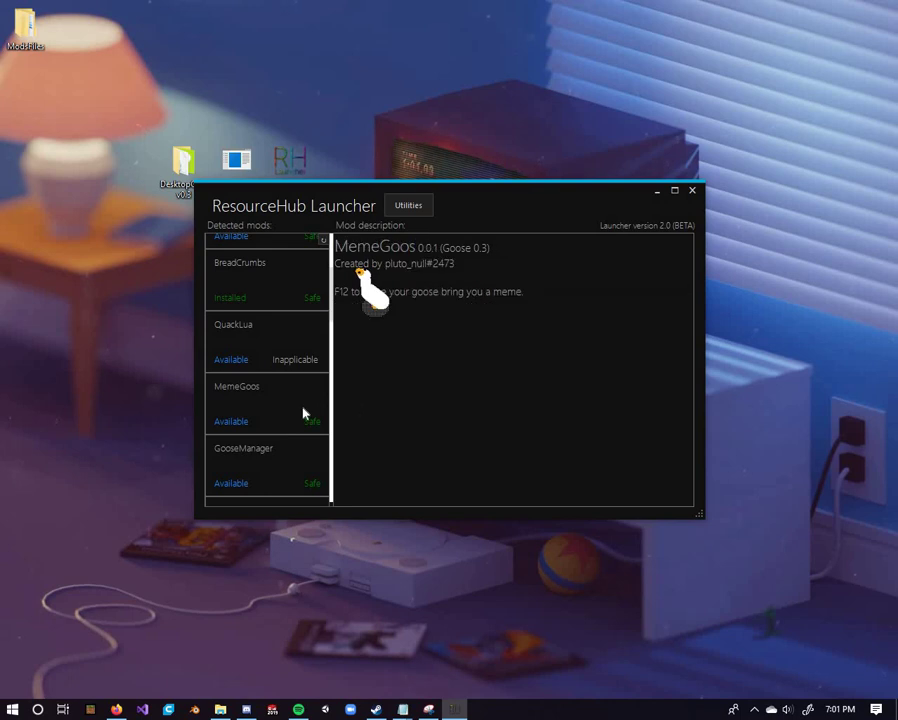
pyautogui.scroll(3, 304, 400)
pyautogui.click(305, 383)
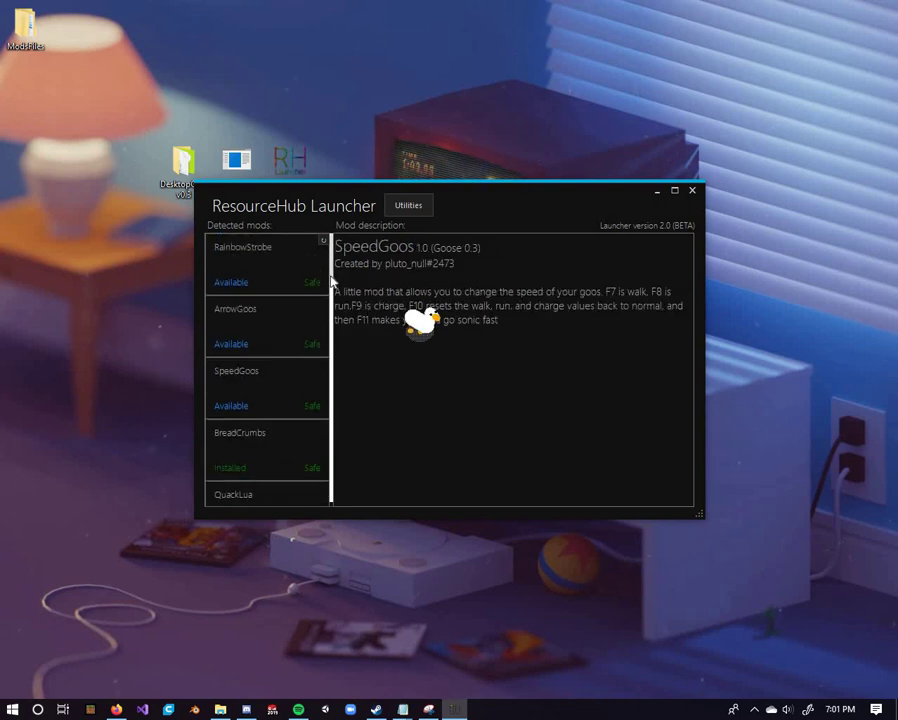
pyautogui.scroll(-5, 336, 401)
pyautogui.scroll(5, 374, 283)
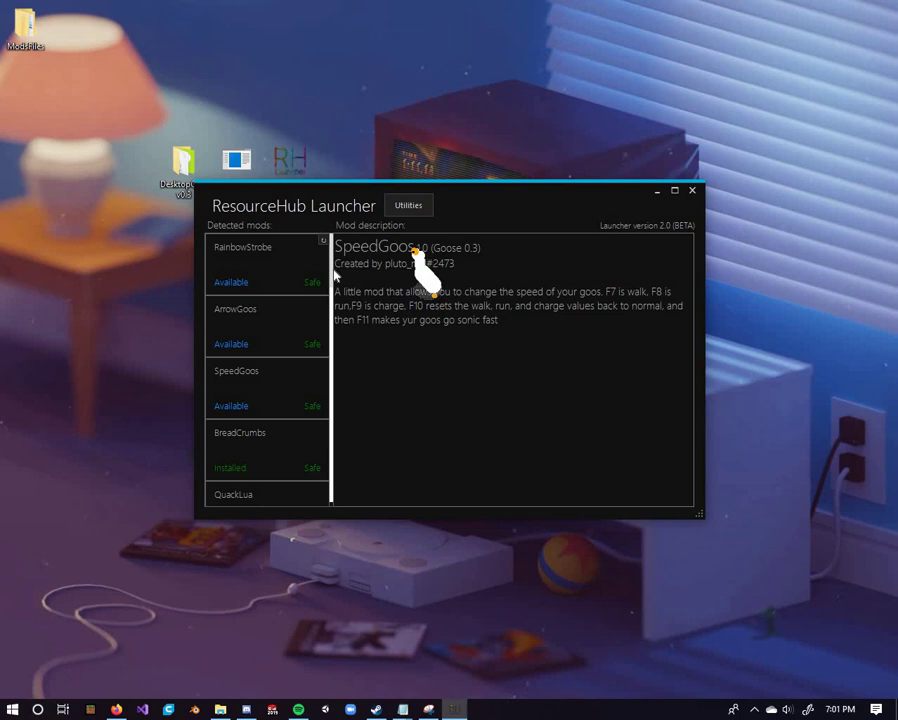
pyautogui.moveTo(332, 275); pyautogui.dragTo(332, 275)
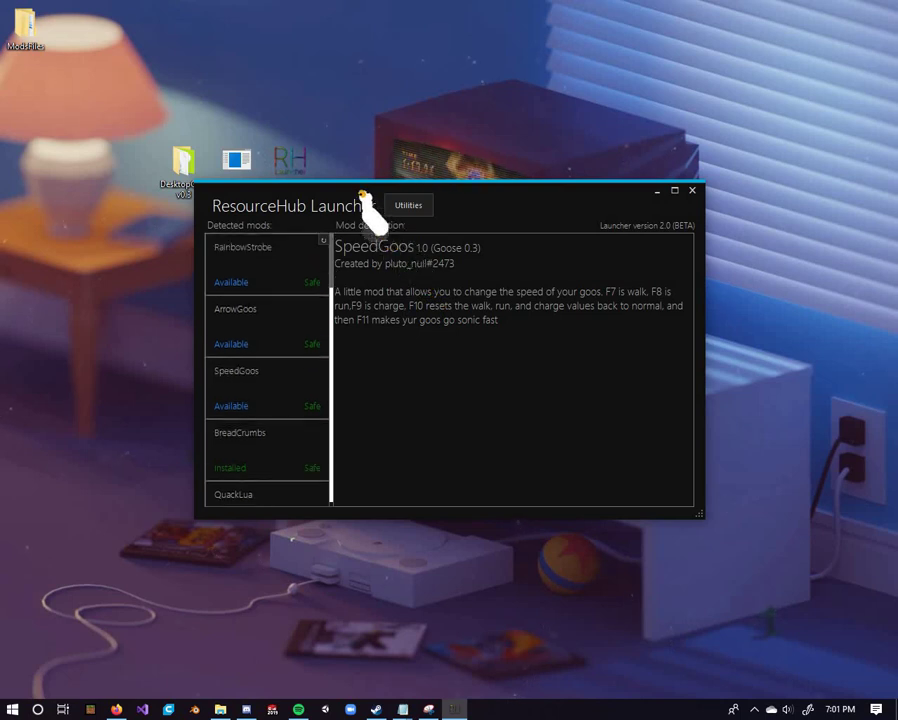
pyautogui.click(498, 319)
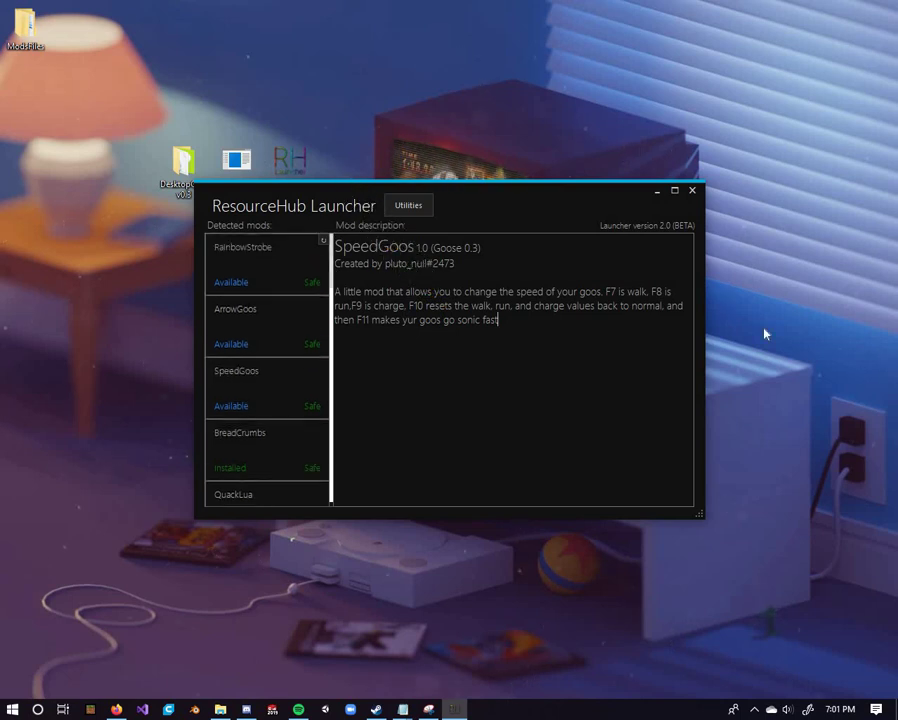
pyautogui.click(692, 190)
pyautogui.click(560, 406)
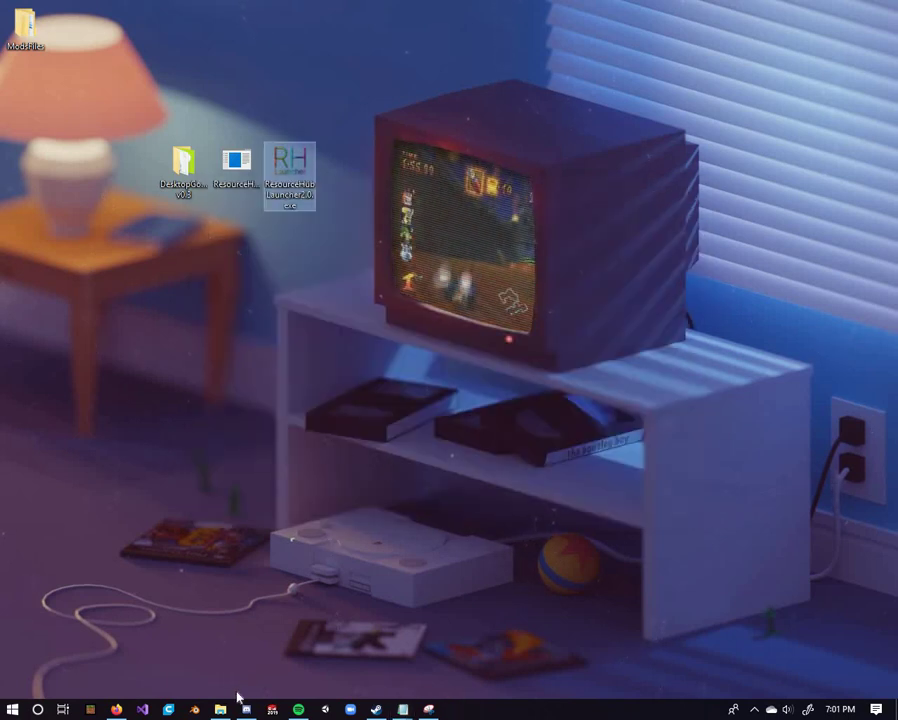
# Switch to File Explorer and view the goose's meme pictures in the Memes folder under Assets > Images
pyautogui.hotkey('alt', 'Tab')
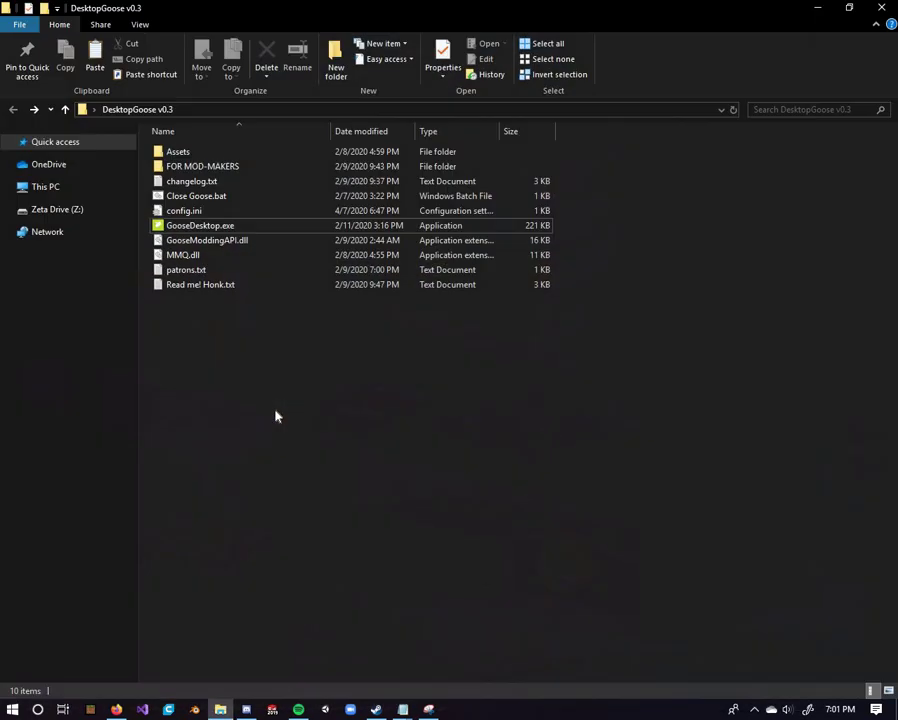
pyautogui.doubleClick(204, 154)
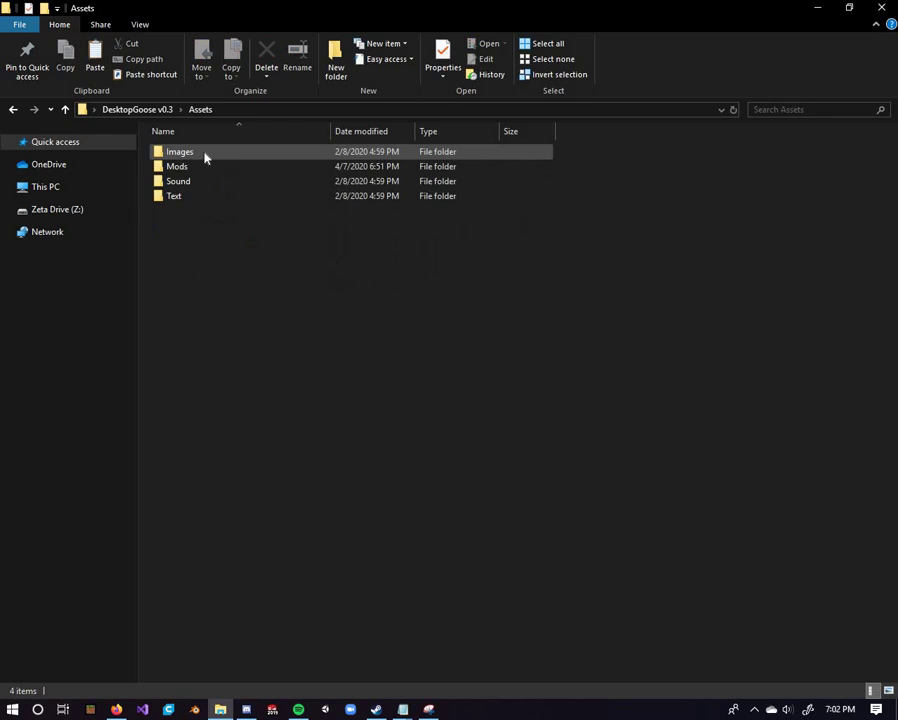
pyautogui.doubleClick(197, 153)
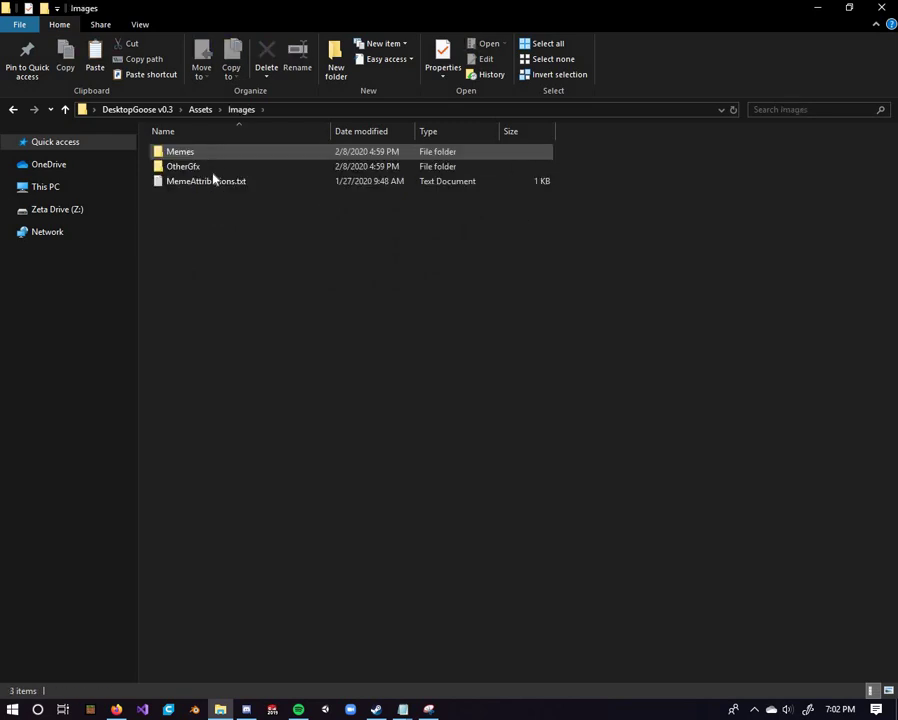
pyautogui.doubleClick(185, 151)
pyautogui.moveTo(283, 320); pyautogui.dragTo(804, 261)
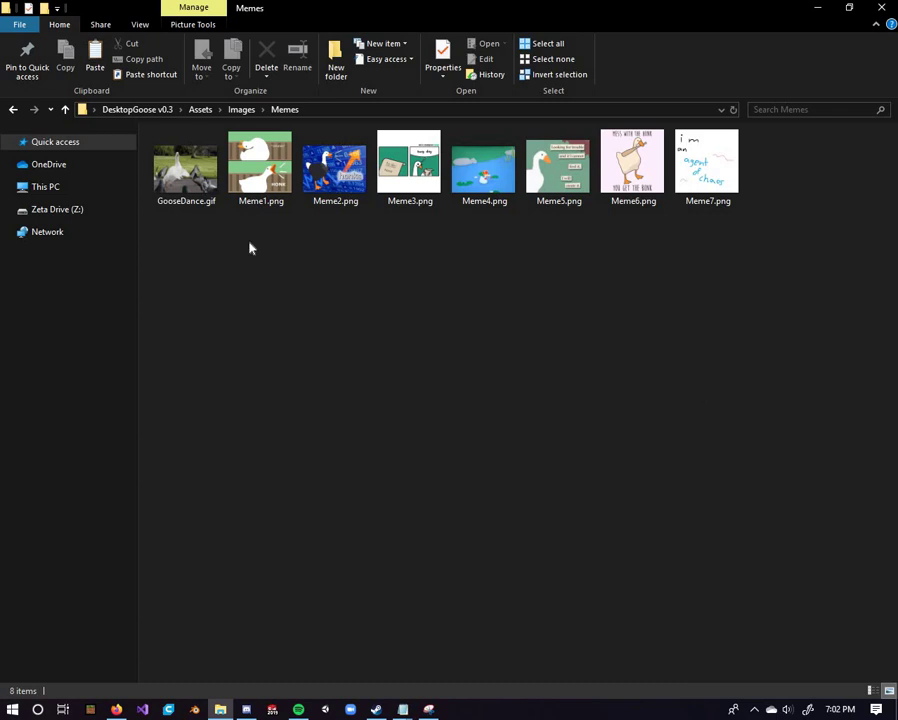
# Go to the Music folder under Assets > Sound, open its MP3 file, and close Groove Music
pyautogui.click(12, 112)
pyautogui.click(12, 112)
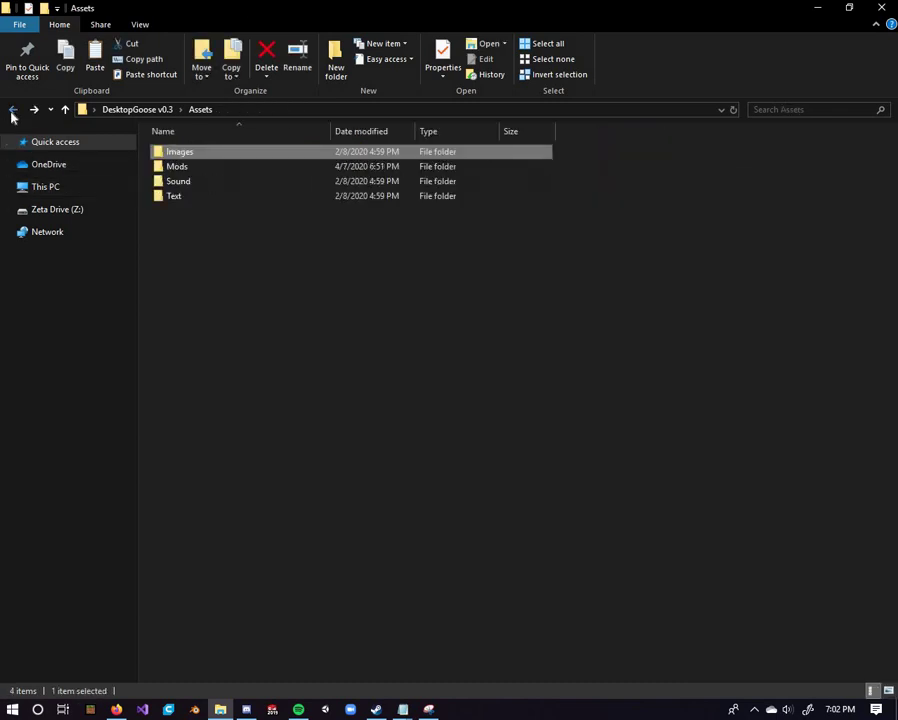
pyautogui.doubleClick(185, 184)
pyautogui.doubleClick(189, 155)
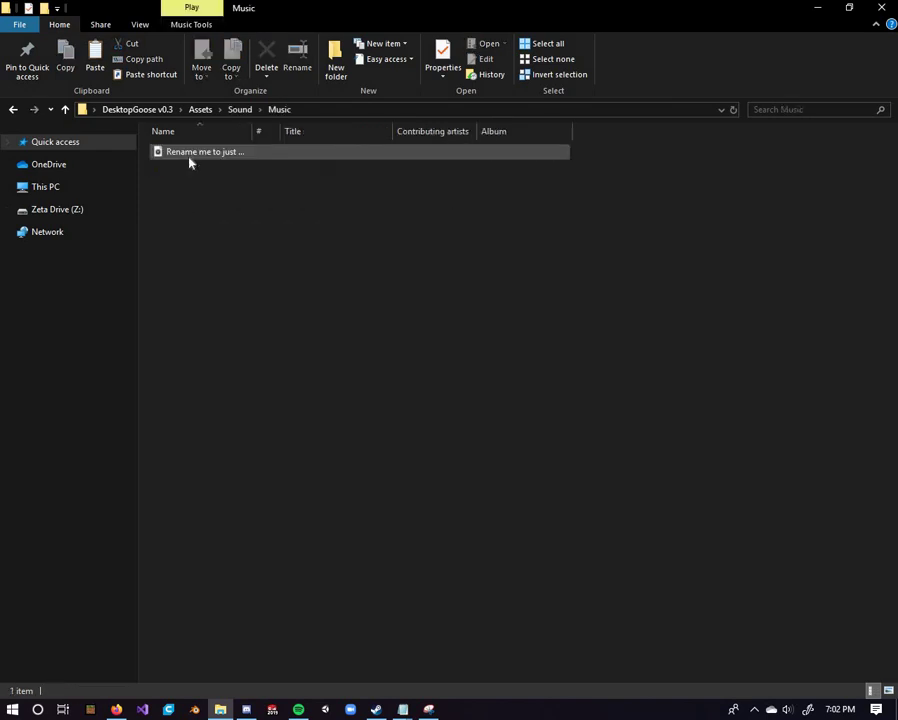
pyautogui.doubleClick(216, 166)
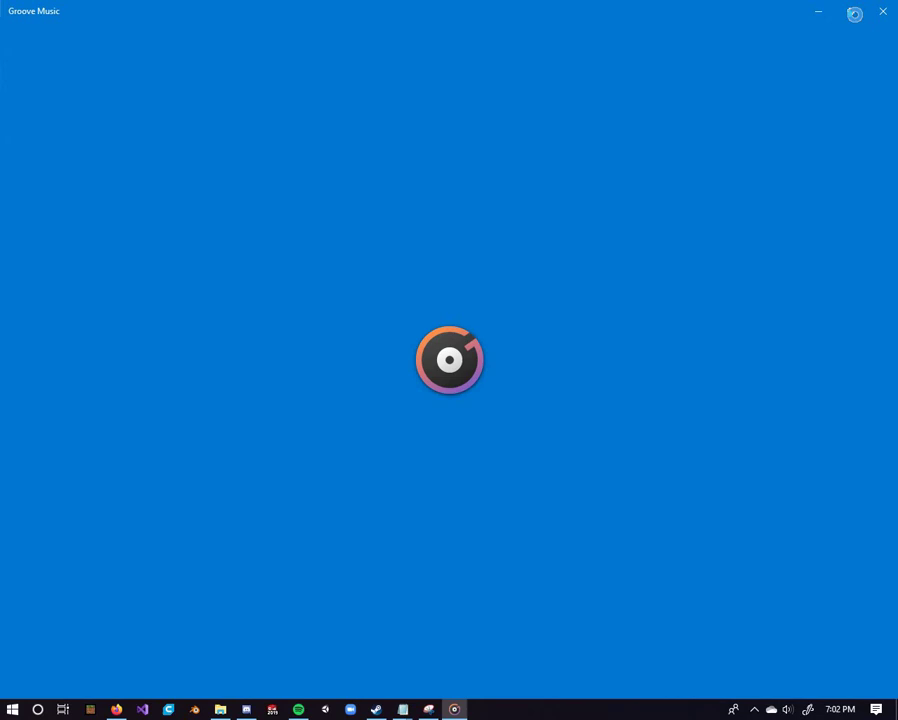
pyautogui.click(882, 11)
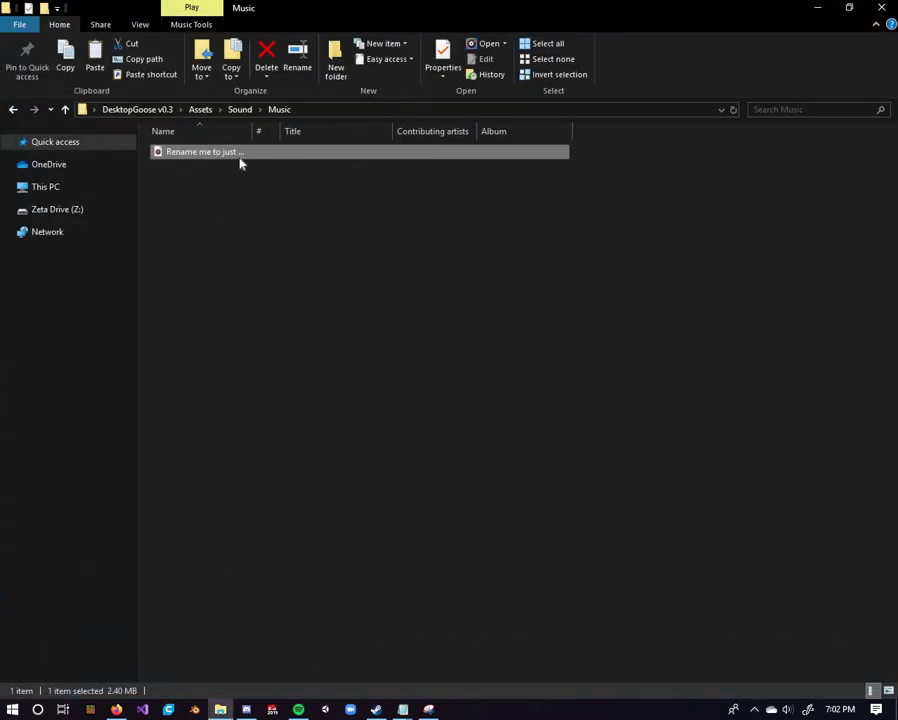
# Rename the MP3 file in the Music folder to Music.mp3
pyautogui.press('F2')
pyautogui.click(236, 151)
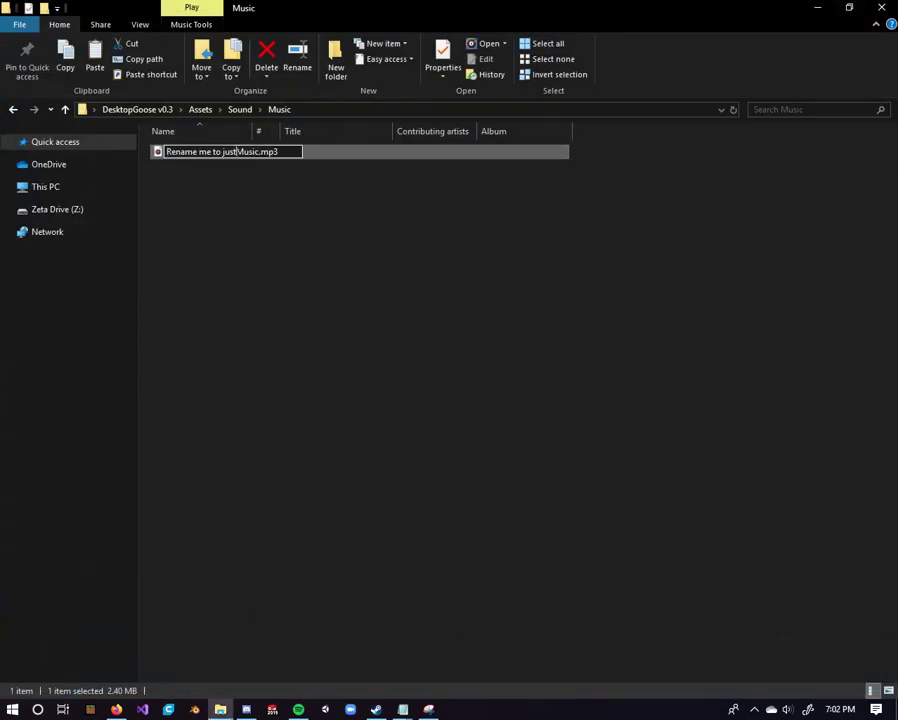
pyautogui.press('BackSpace')
pyautogui.press('BackSpace')
pyautogui.press('BackSpace')
pyautogui.press('BackSpace')
pyautogui.press('BackSpace')
pyautogui.press('BackSpace')
pyautogui.press('BackSpace')
pyautogui.press('BackSpace')
pyautogui.press('BackSpace')
pyautogui.press('BackSpace')
pyautogui.press('BackSpace')
pyautogui.press('BackSpace')
pyautogui.press('BackSpace')
pyautogui.press('BackSpace')
pyautogui.press('BackSpace')
pyautogui.press('BackSpace')
pyautogui.press('BackSpace')
pyautogui.press('BackSpace')
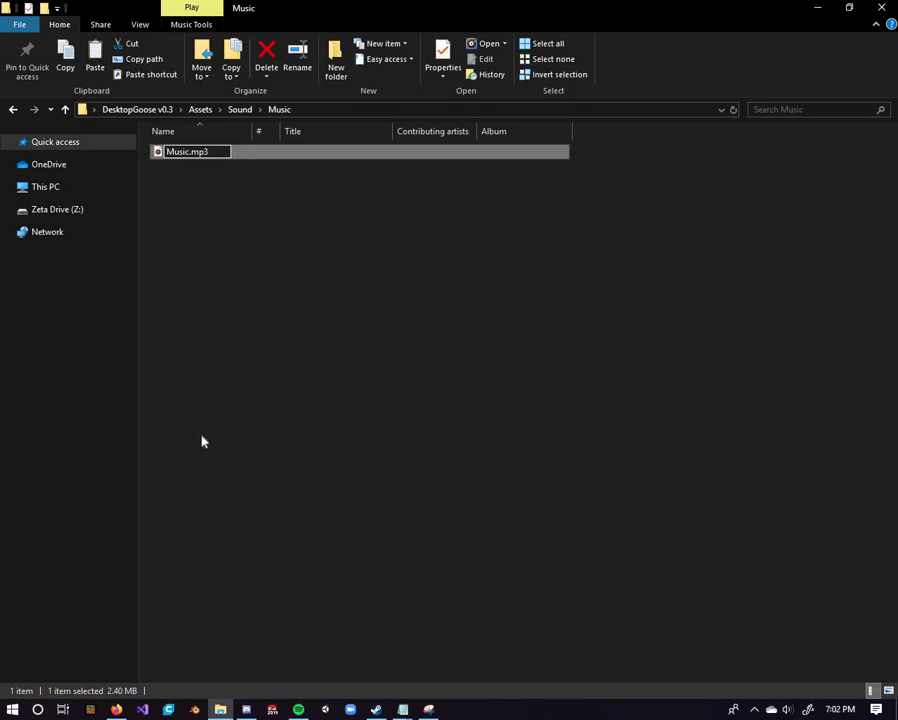
pyautogui.click(12, 114)
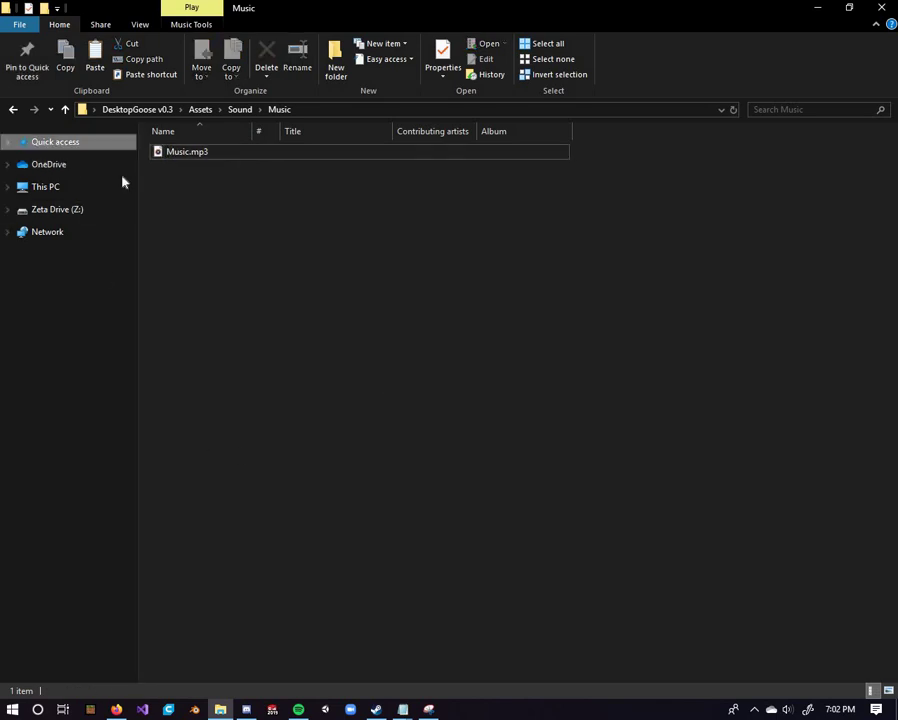
# Return to the DesktopGoose v0.3 folder, run GooseDesktop.exe with mods enabled, and evict the goose after trying it
pyautogui.click(13, 110)
pyautogui.click(13, 110)
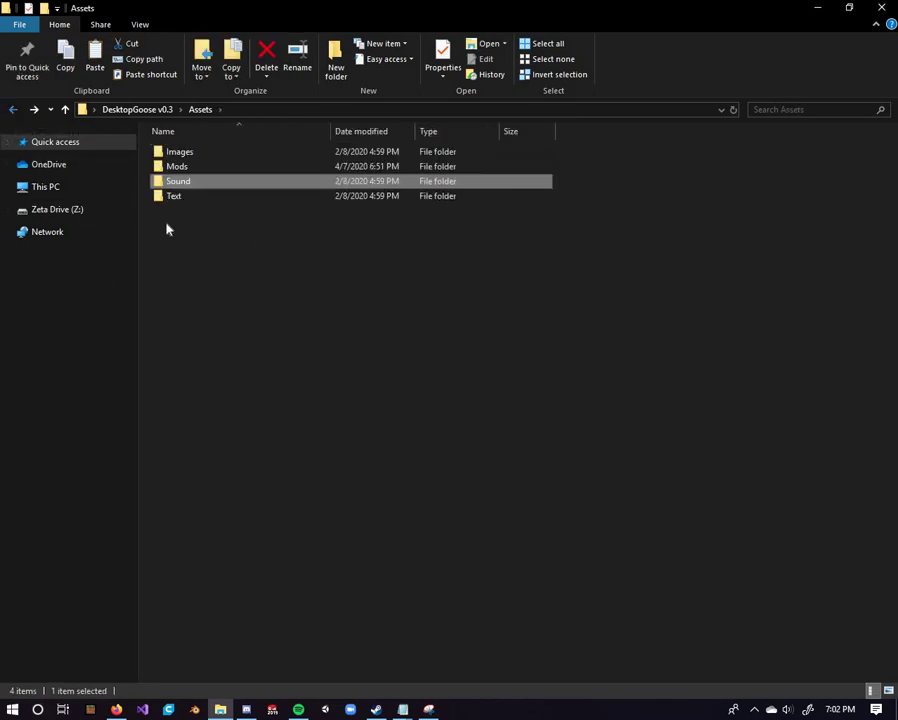
pyautogui.hotkey('alt', 'Up')
pyautogui.doubleClick(200, 226)
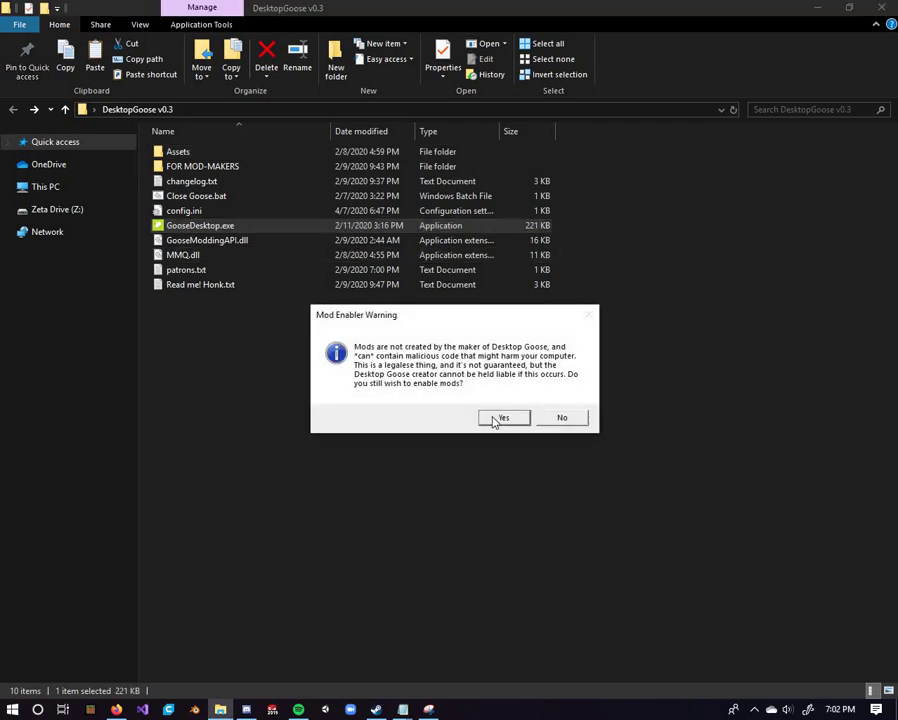
pyautogui.click(496, 418)
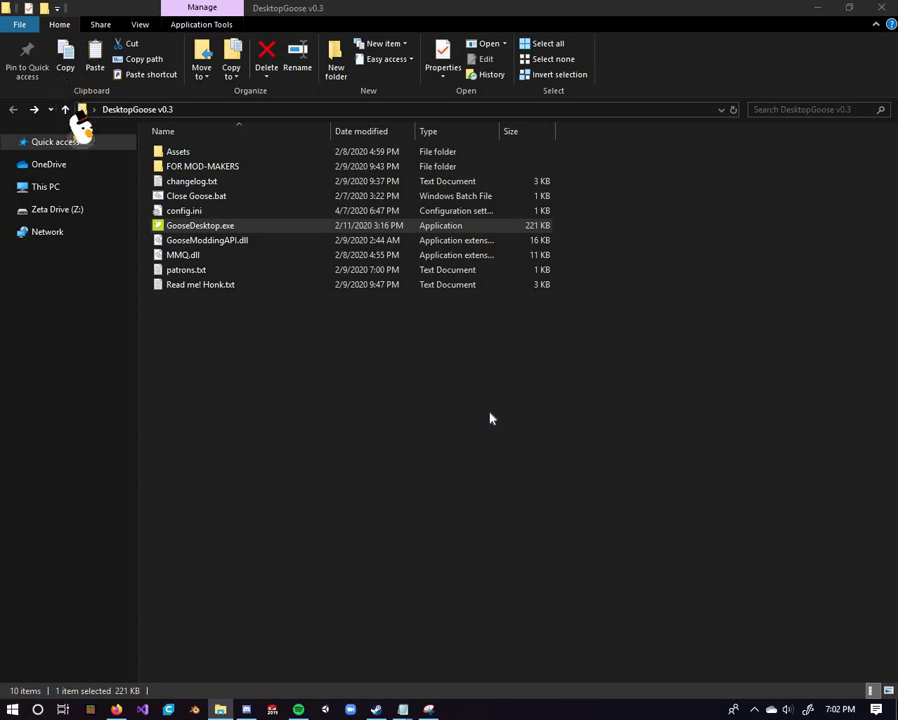
pyautogui.press('Escape')
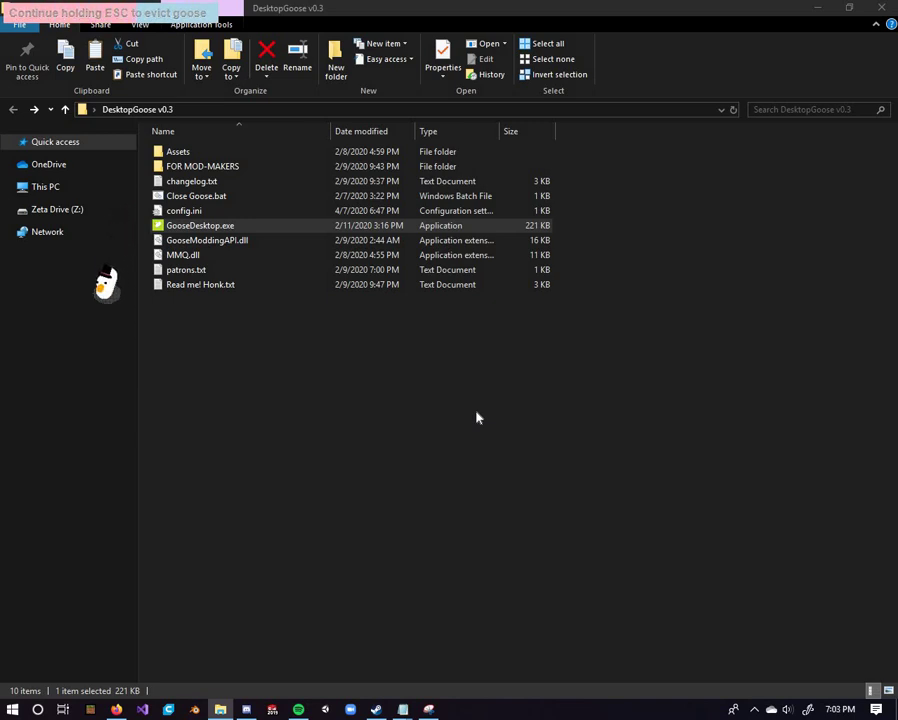
pyautogui.press('Escape')
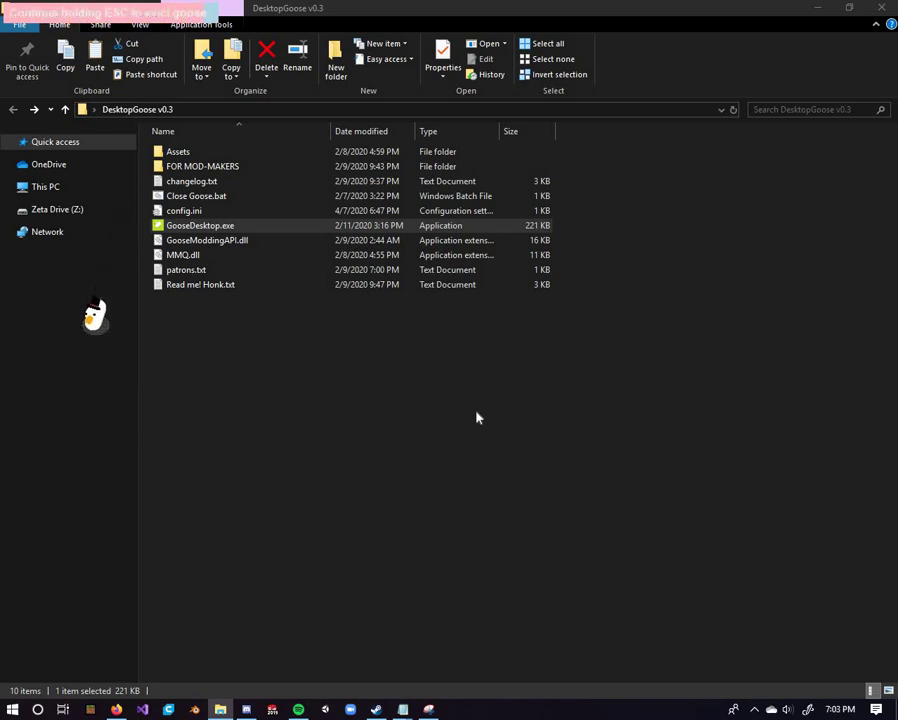
# Look through the goose's sound effect files in the NotEmbedded folder under Assets > Sound
pyautogui.doubleClick(195, 151)
pyautogui.doubleClick(200, 181)
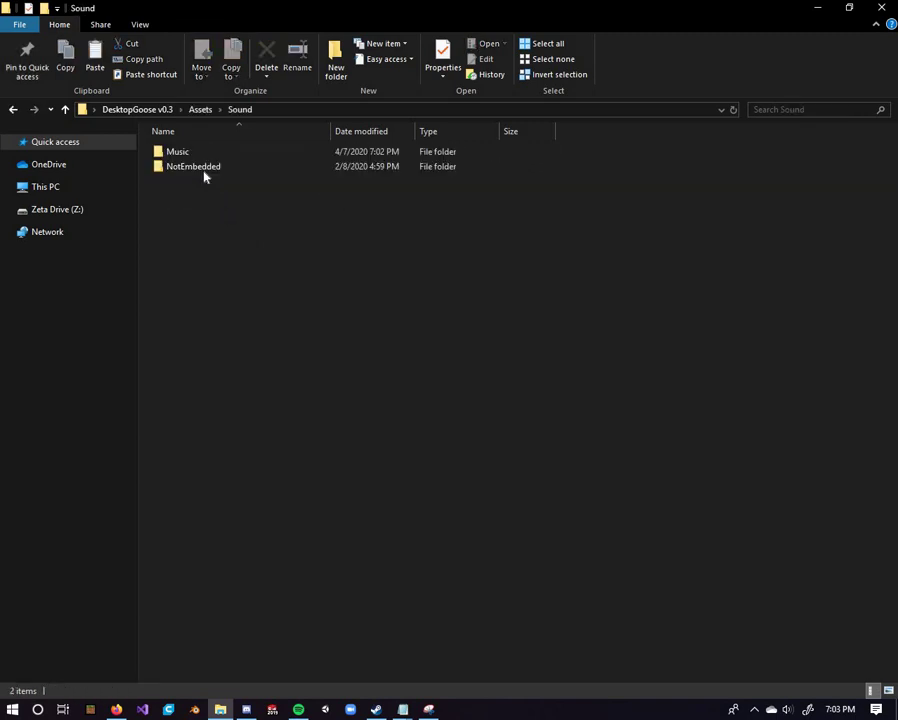
pyautogui.doubleClick(204, 170)
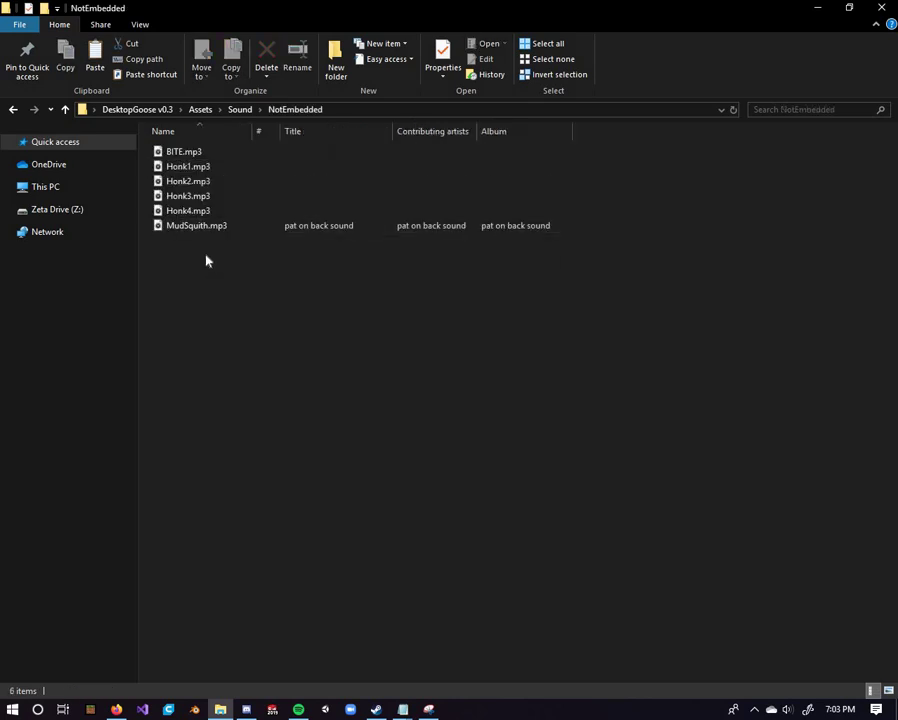
pyautogui.click(192, 226)
pyautogui.press('Up')
pyautogui.press('Up')
pyautogui.press('Up')
pyautogui.press('Up')
pyautogui.press('Up')
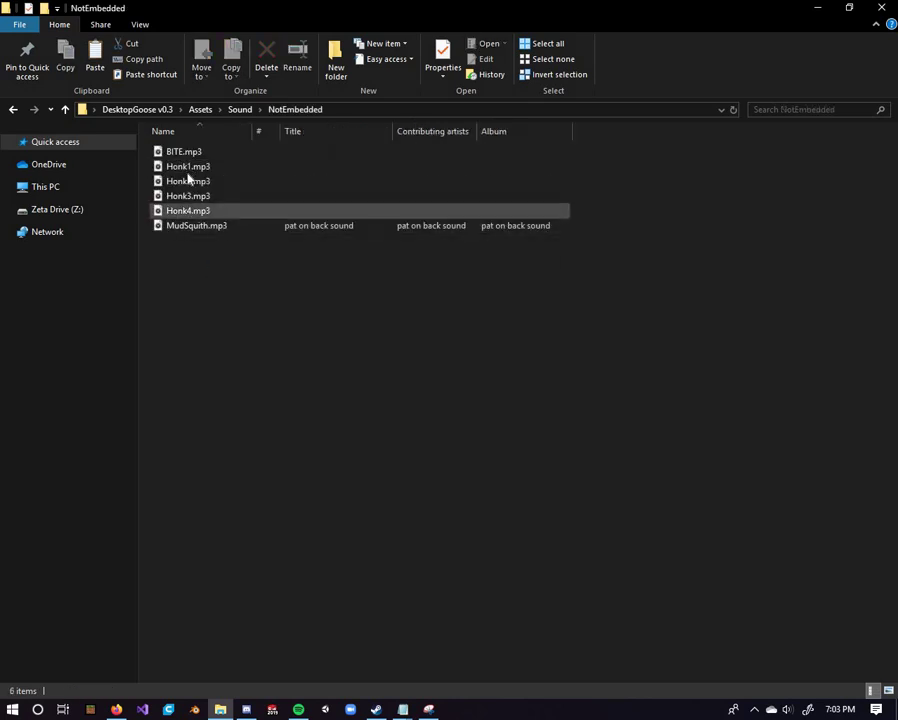
pyautogui.press('Down')
pyautogui.press('Down')
pyautogui.press('Down')
pyautogui.press('Down')
pyautogui.press('Down')
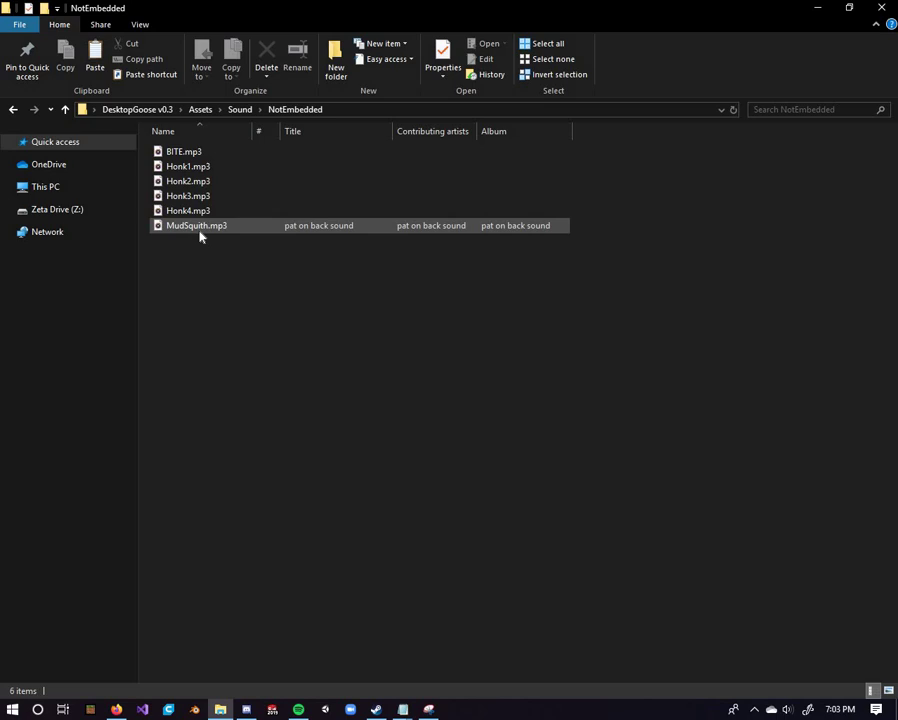
pyautogui.click(206, 268)
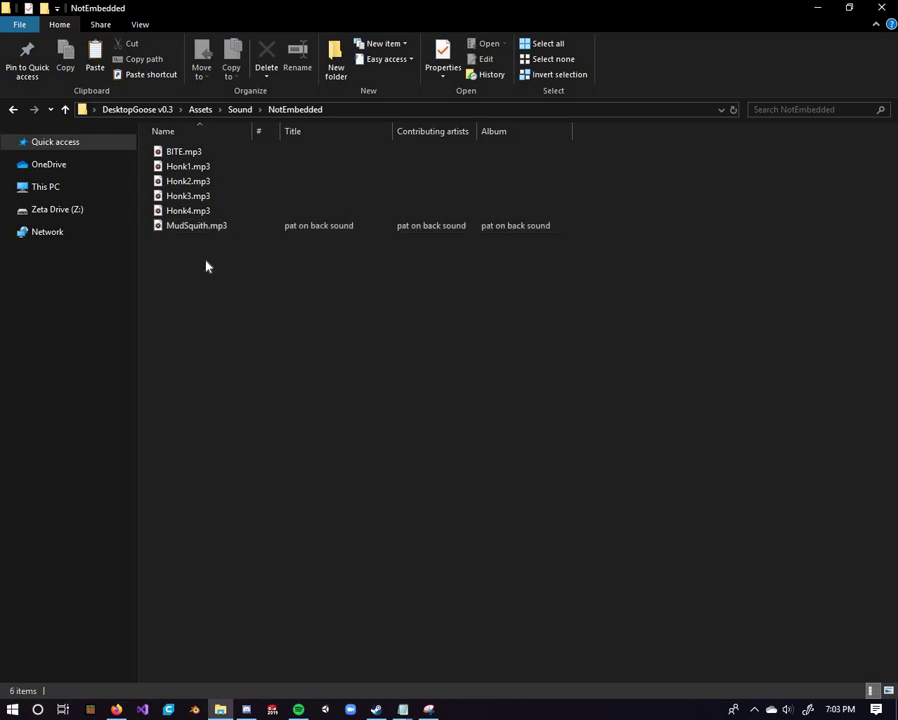
# Create a text document named Hi.txt in the NotepadMessages folder under Assets > Text
pyautogui.click(14, 114)
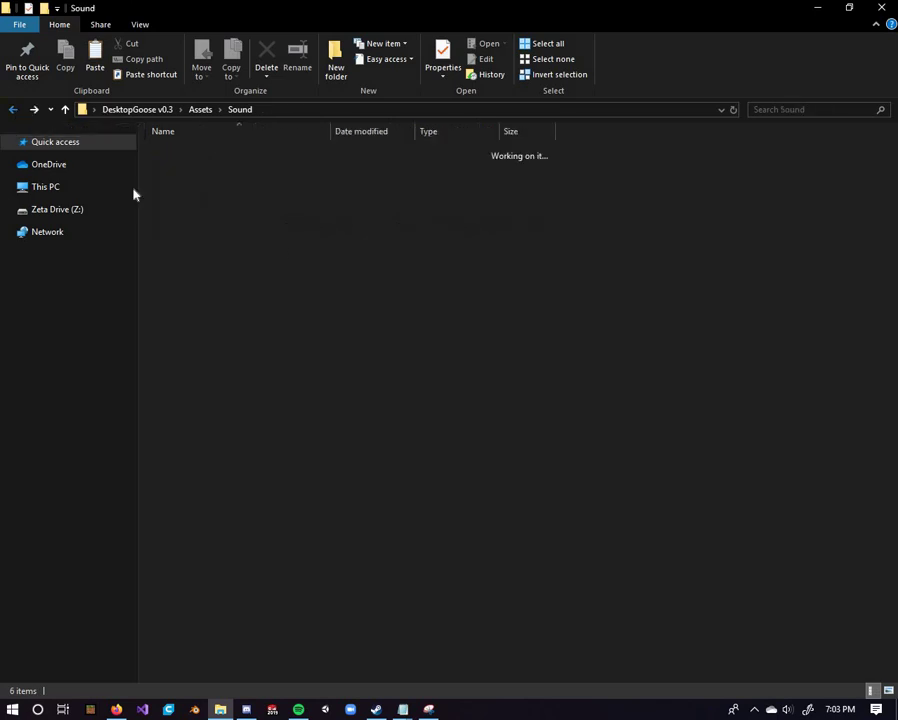
pyautogui.click(13, 112)
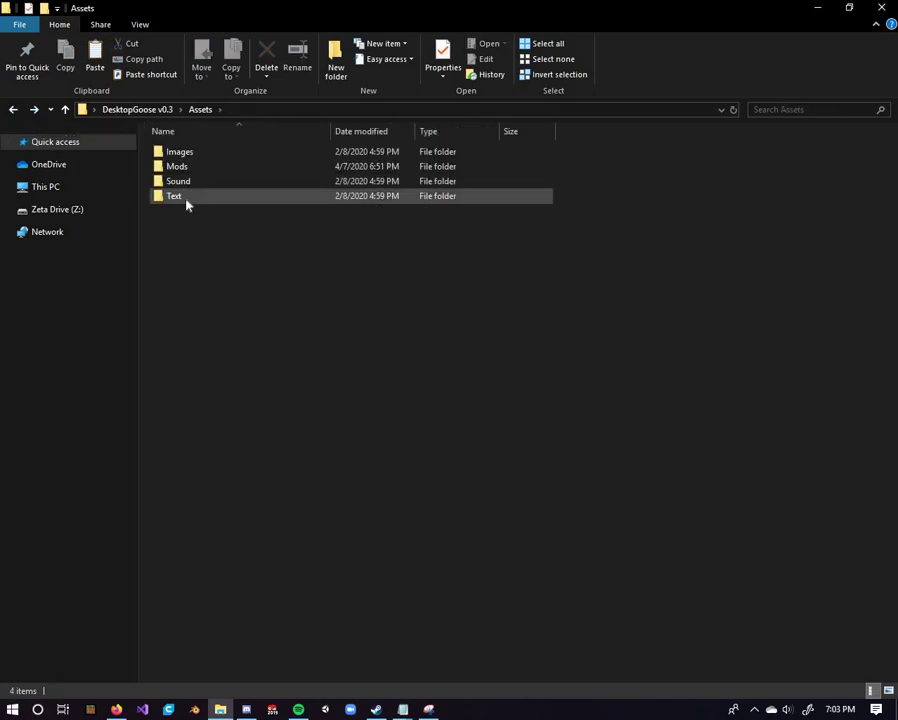
pyautogui.doubleClick(200, 198)
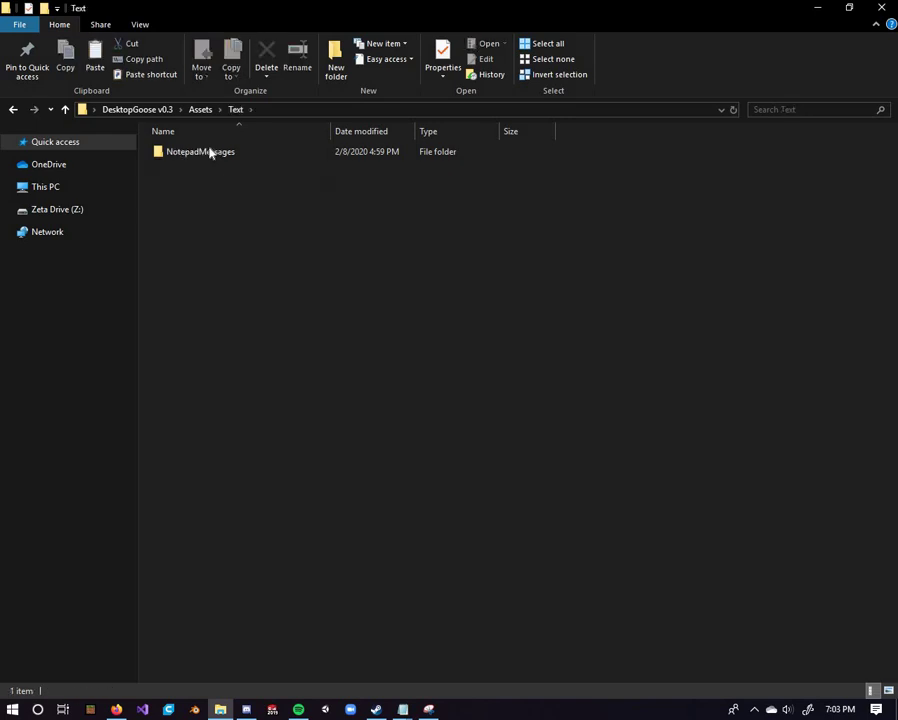
pyautogui.doubleClick(210, 152)
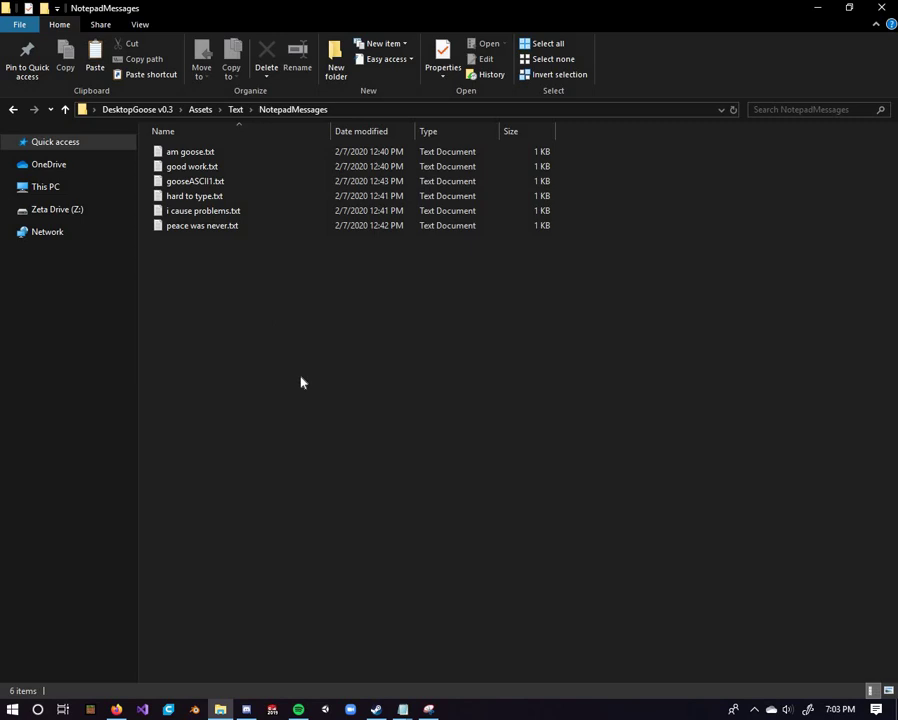
pyautogui.rightClick(259, 309)
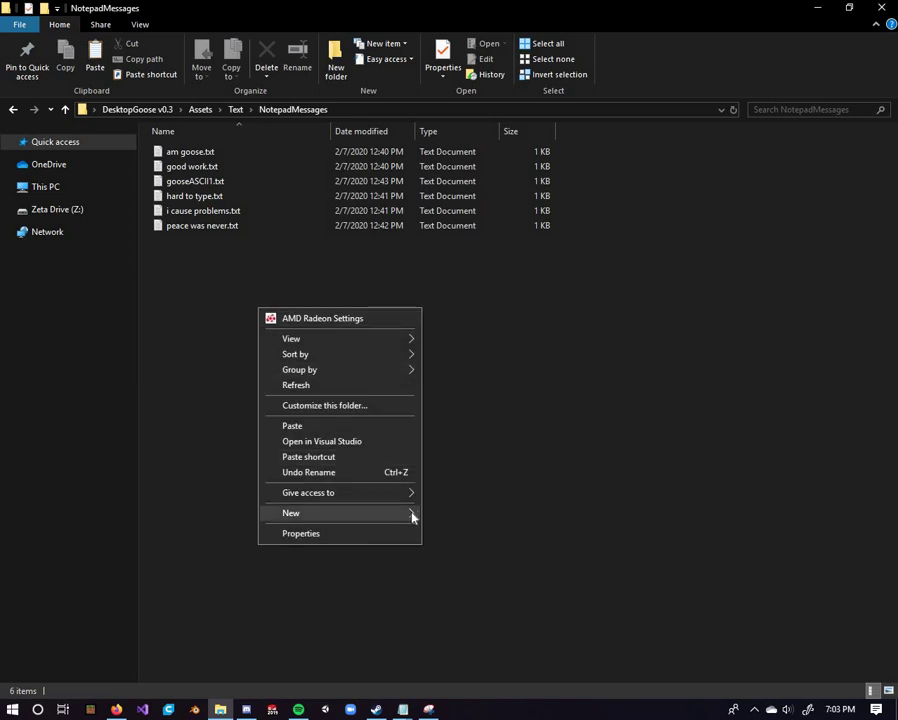
pyautogui.moveTo(413, 515)
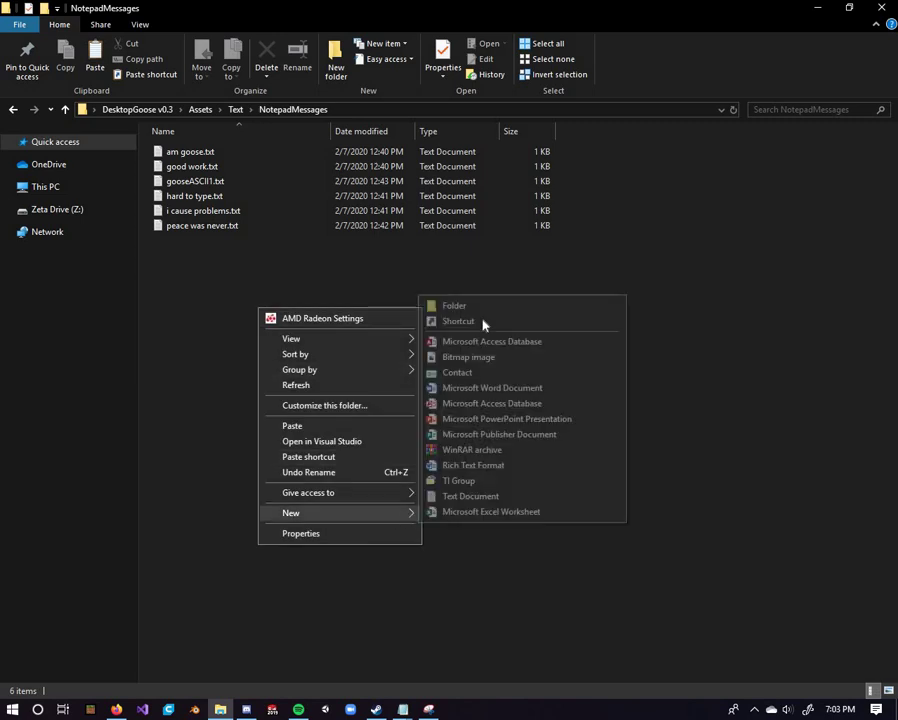
pyautogui.click(491, 500)
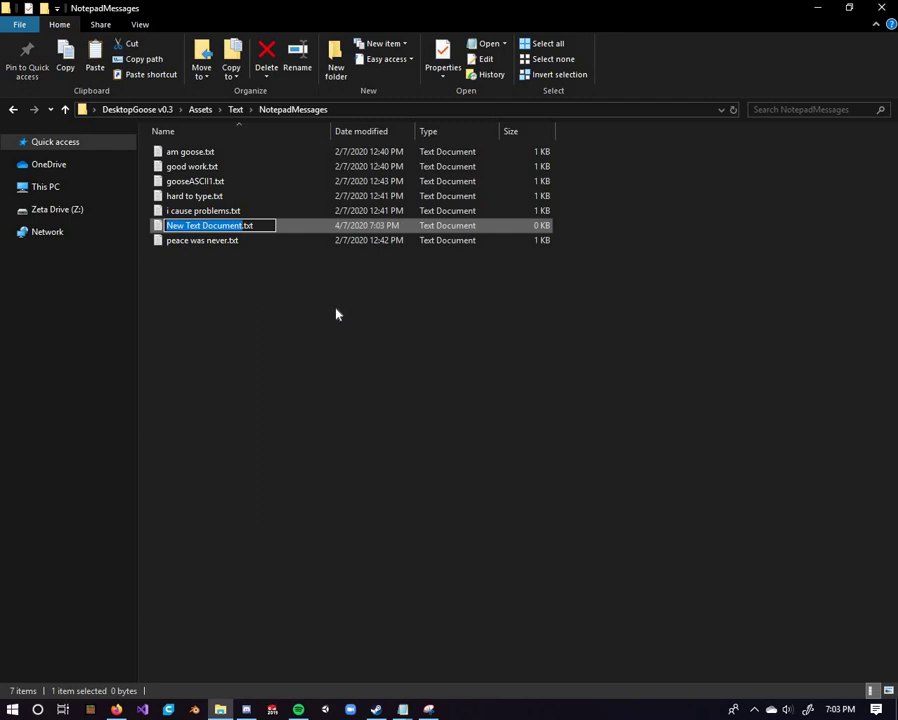
pyautogui.press('BackSpace')
pyautogui.press('Return')
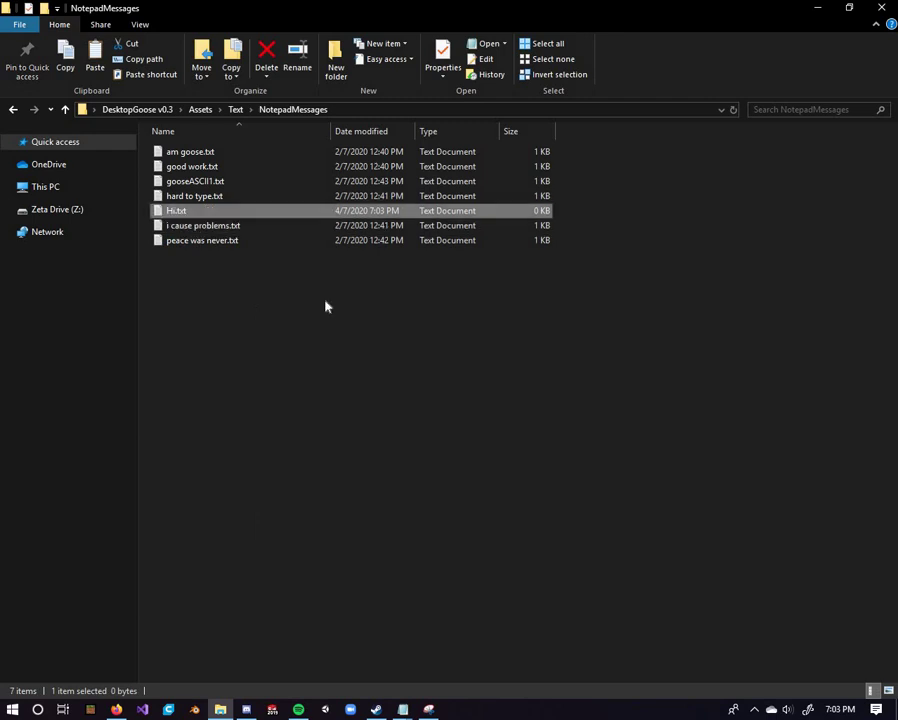
# Write the message "This vid sucksas d!asfde ar yjkghjmdfgn" in Hi.txt, then save and close the file
pyautogui.doubleClick(205, 214)
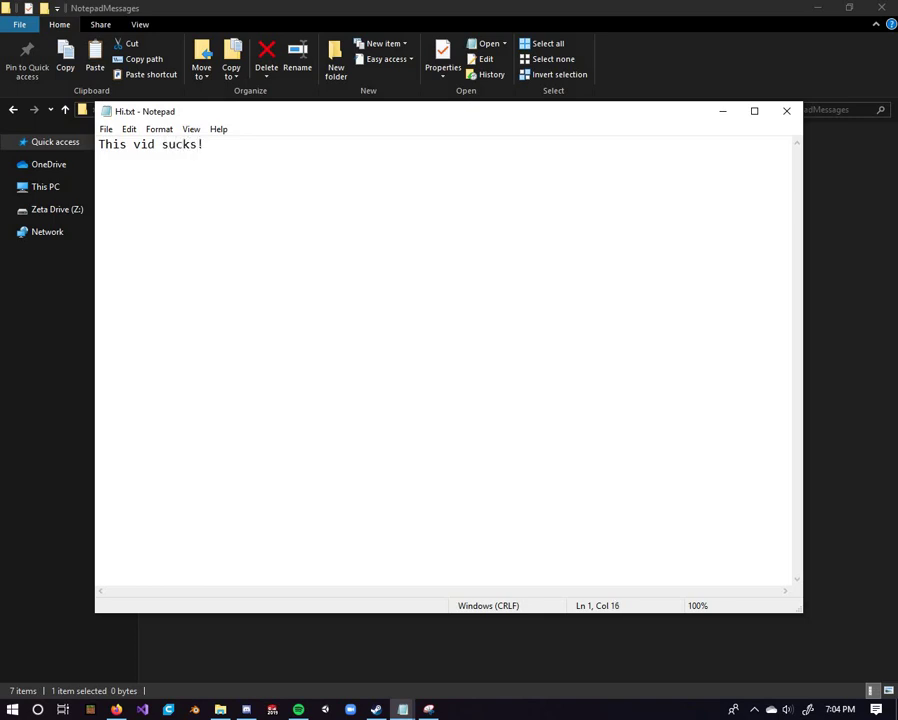
pyautogui.press('Left')
pyautogui.press('Left')
pyautogui.write('fgh')
pyautogui.press('Left')
pyautogui.press('Left')
pyautogui.press('Left')
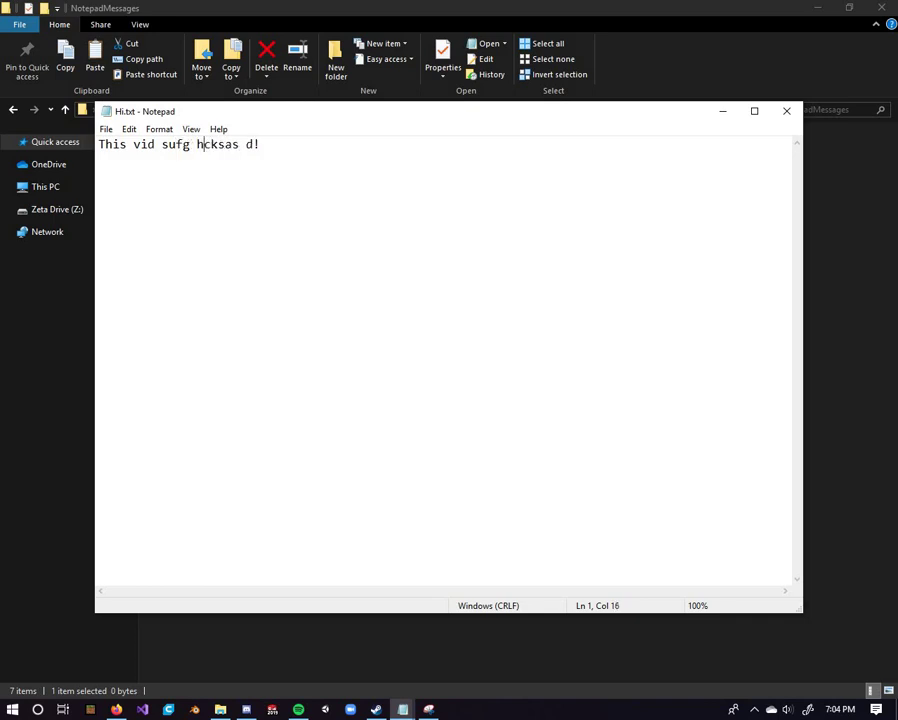
pyautogui.press('BackSpace')
pyautogui.press('BackSpace')
pyautogui.press('BackSpace')
pyautogui.press('BackSpace')
pyautogui.write('fde ar yjkghjmdfgn')
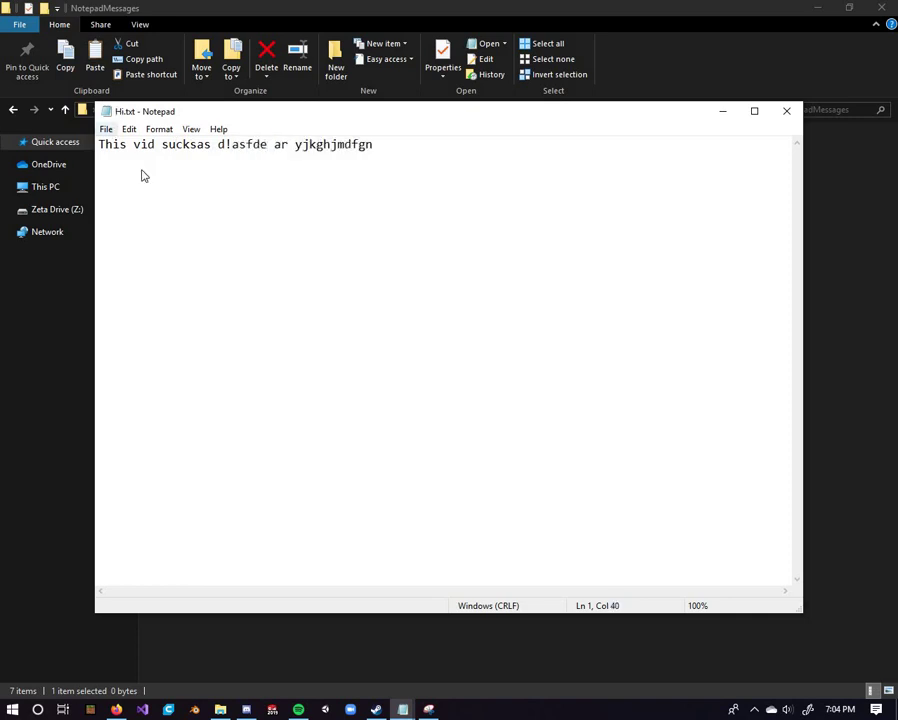
pyautogui.click(106, 129)
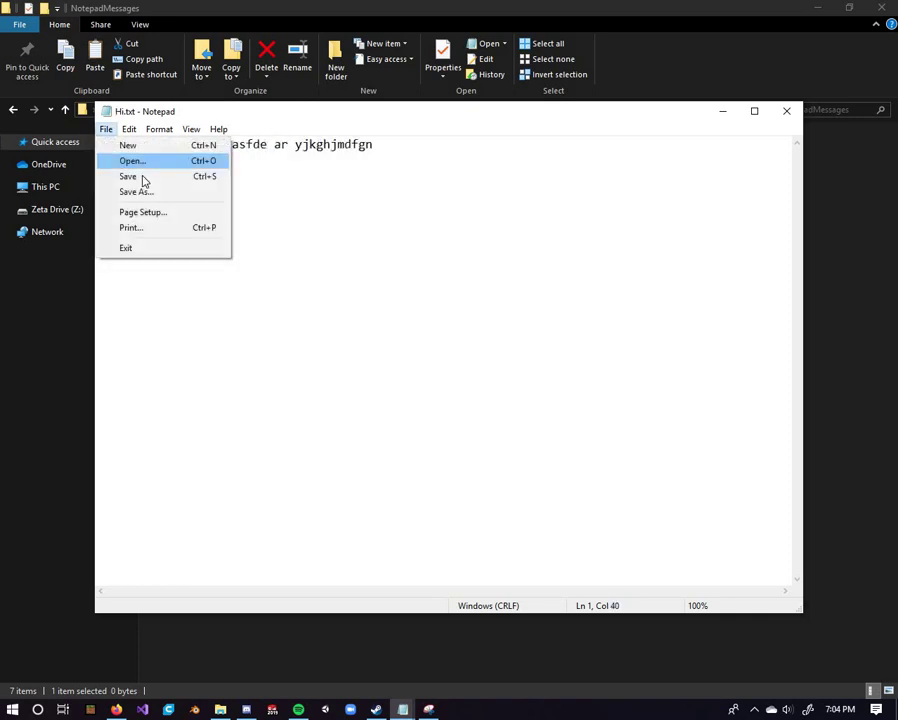
pyautogui.click(791, 114)
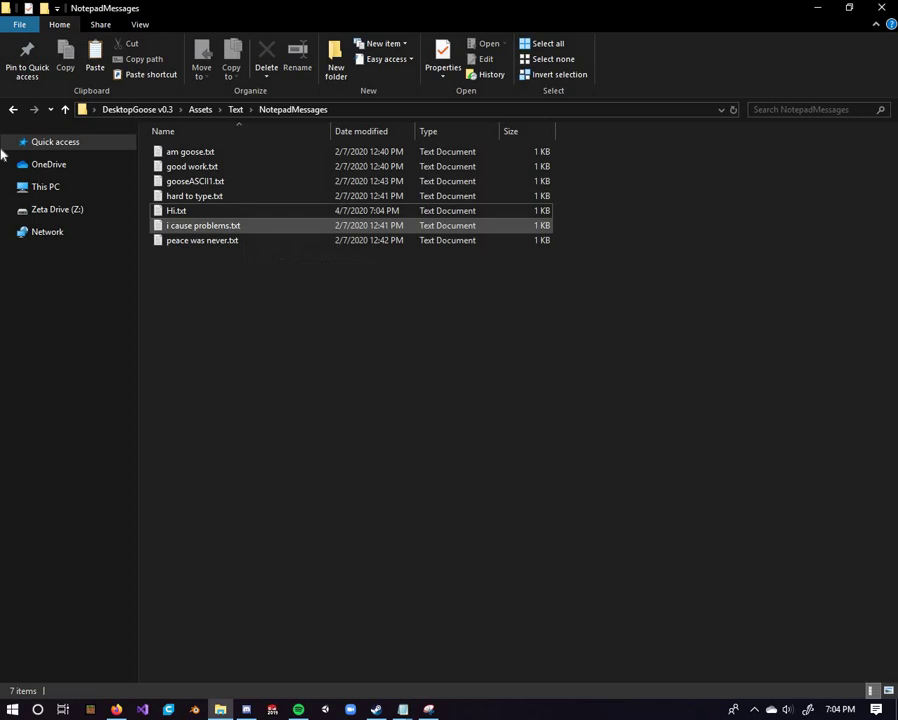
# Return to the DesktopGoose v0.3 folder and look through the meme images in the Memes folder under Assets > Images
pyautogui.moveTo(207, 378); pyautogui.dragTo(172, 152)
pyautogui.click(12, 109)
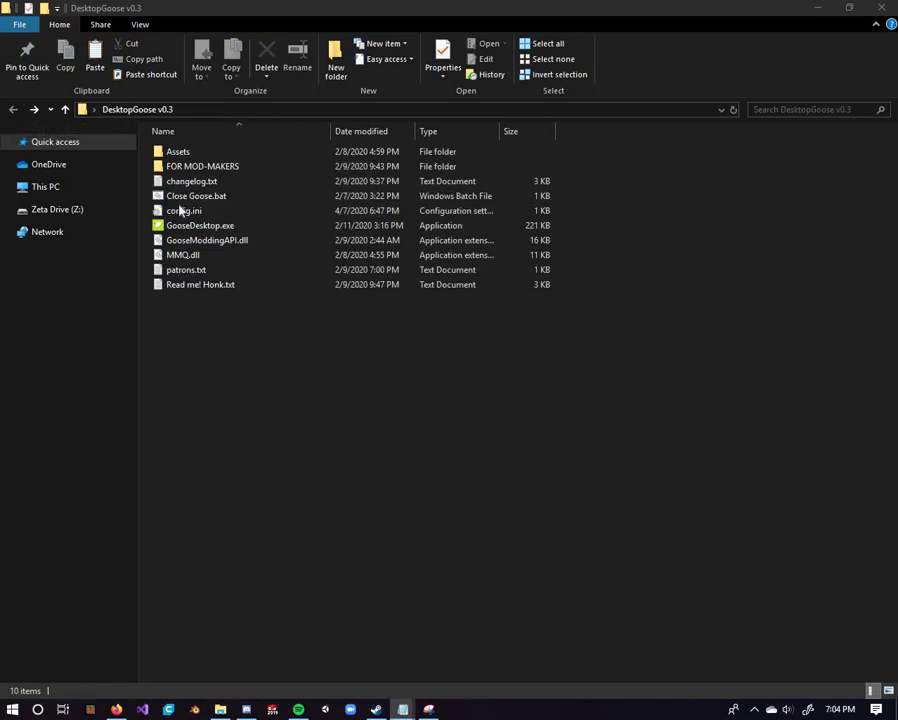
pyautogui.doubleClick(160, 153)
pyautogui.doubleClick(160, 152)
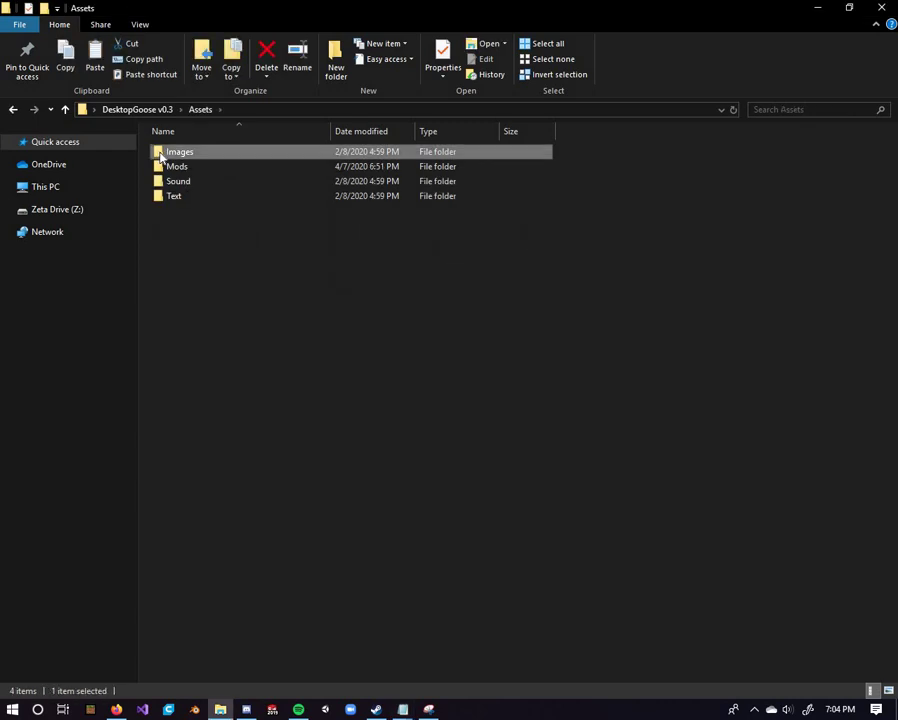
pyautogui.moveTo(204, 247); pyautogui.dragTo(836, 177)
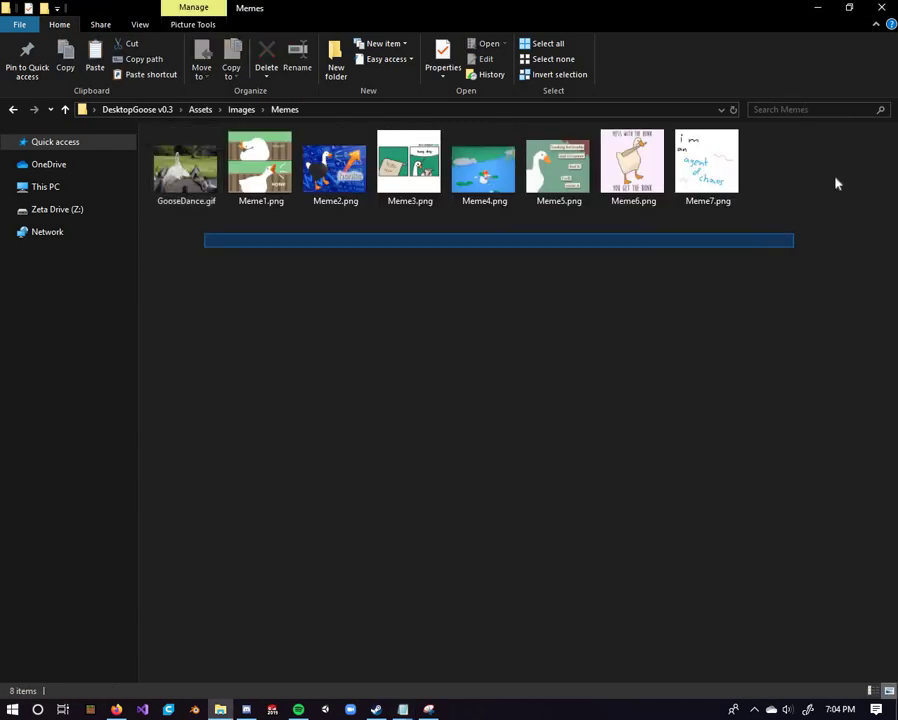
pyautogui.moveTo(730, 312); pyautogui.dragTo(730, 312)
pyautogui.click(405, 221)
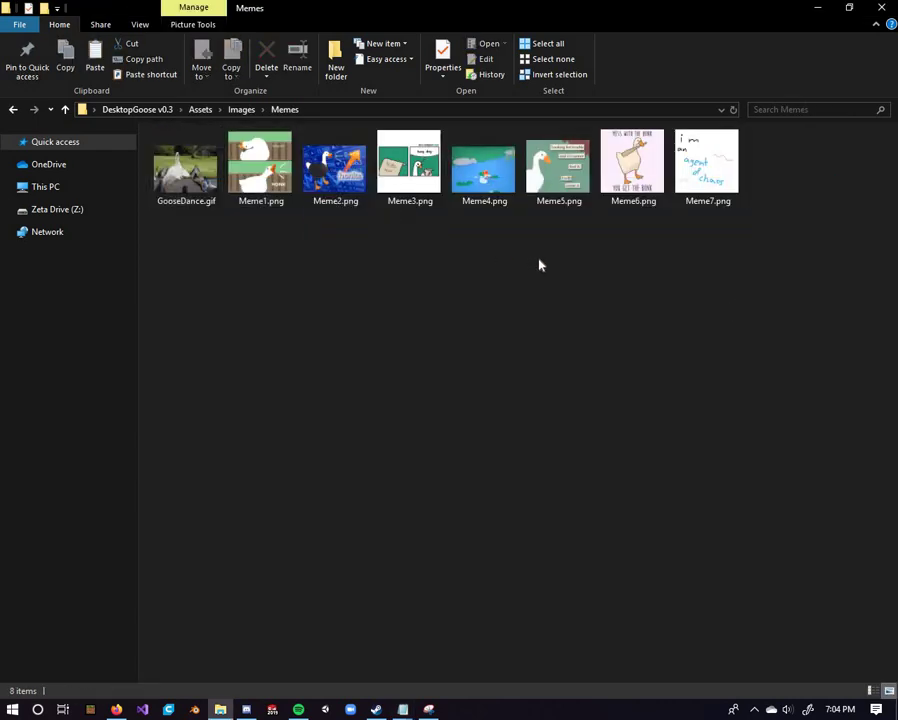
pyautogui.click(208, 198)
pyautogui.click(225, 234)
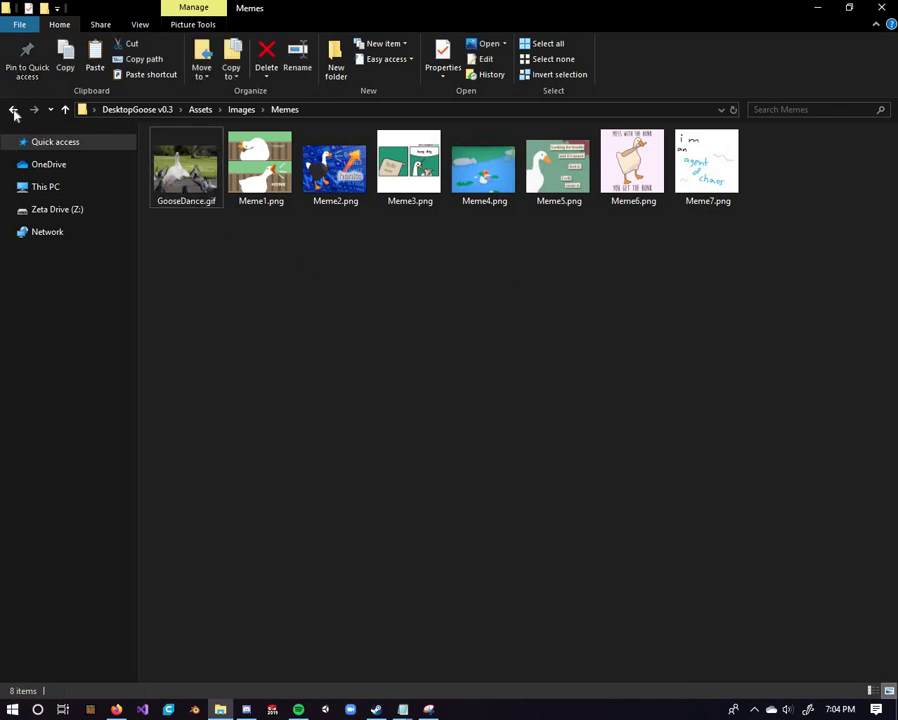
# Go back up to the Assets folder and minimise its window to show the desktop
pyautogui.press('BackSpace')
pyautogui.click(625, 412)
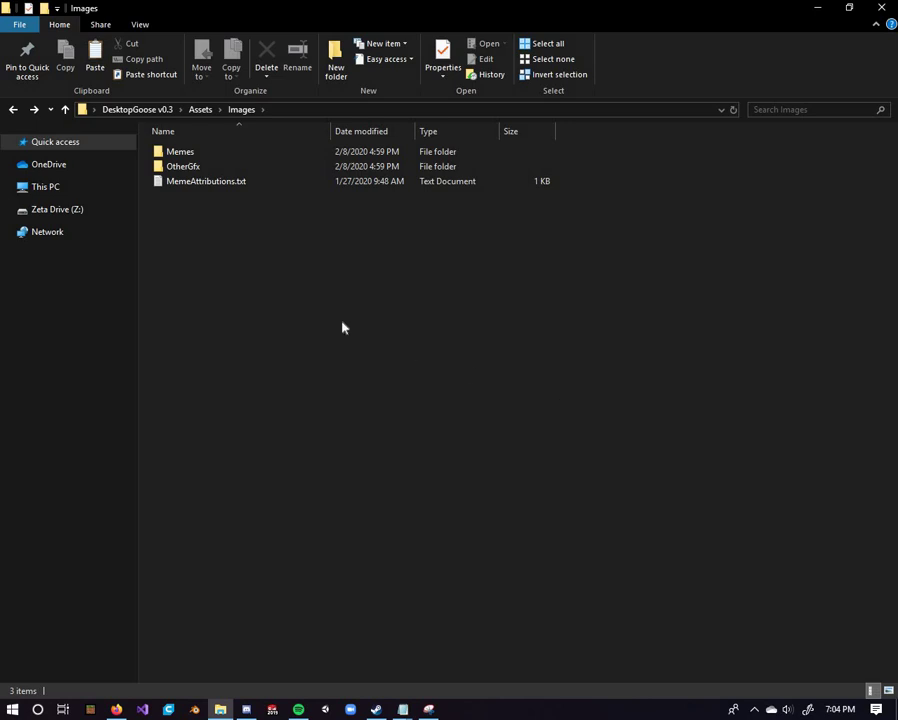
pyautogui.press('BackSpace')
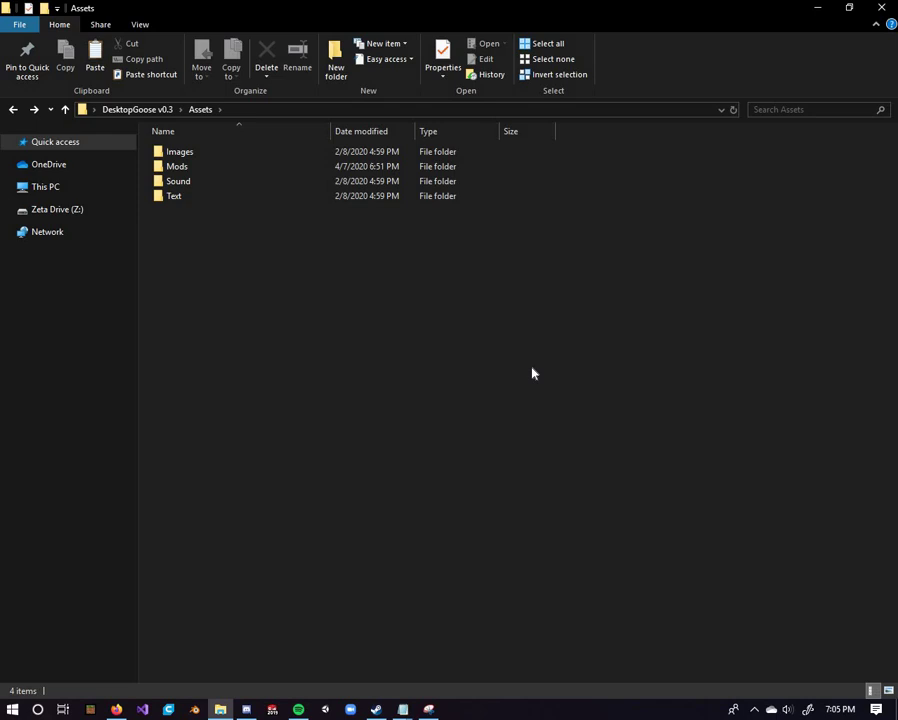
pyautogui.click(818, 7)
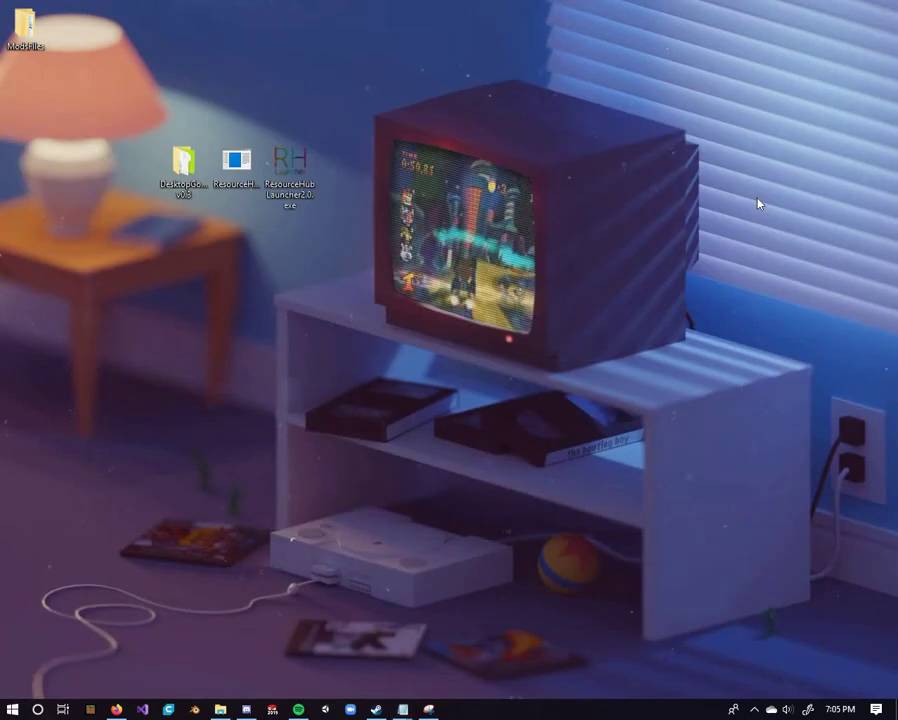